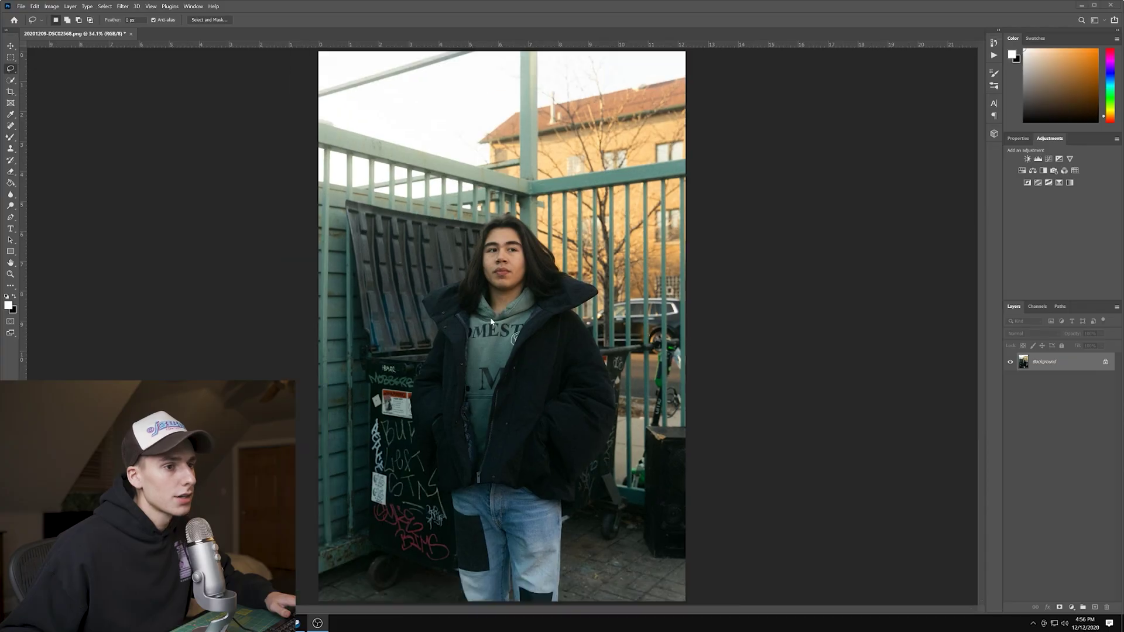
# Draw a loose freehand lasso selection around the man, from above his head down to the photo's lower edge
pyautogui.scroll(-1, 503, 416)
pyautogui.scroll(3, 503, 417)
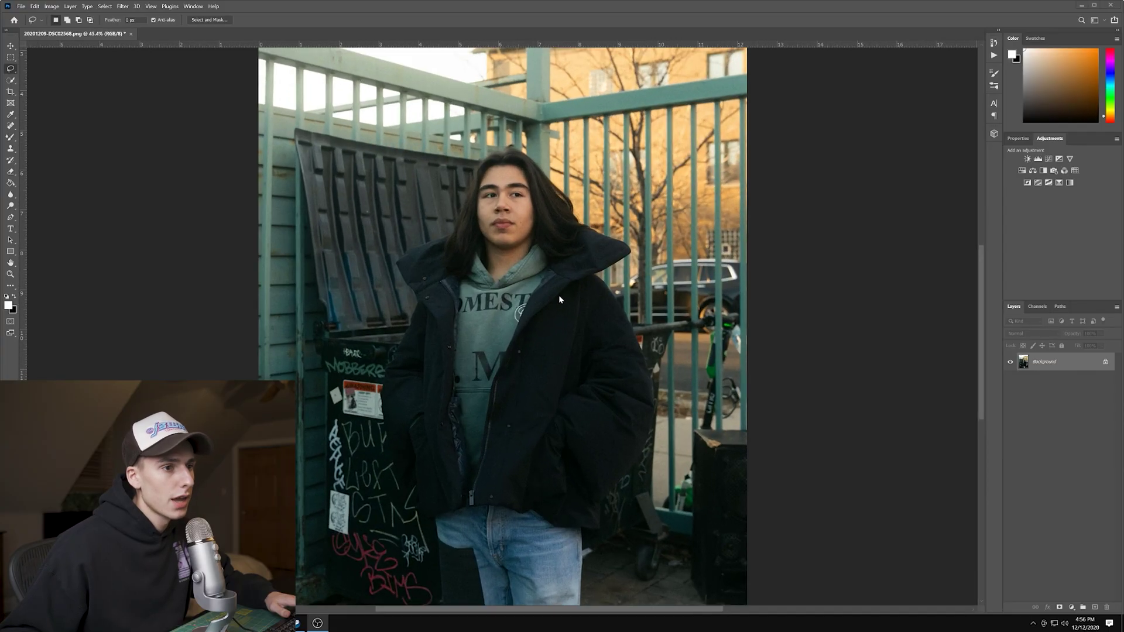
pyautogui.scroll(-3, 585, 309)
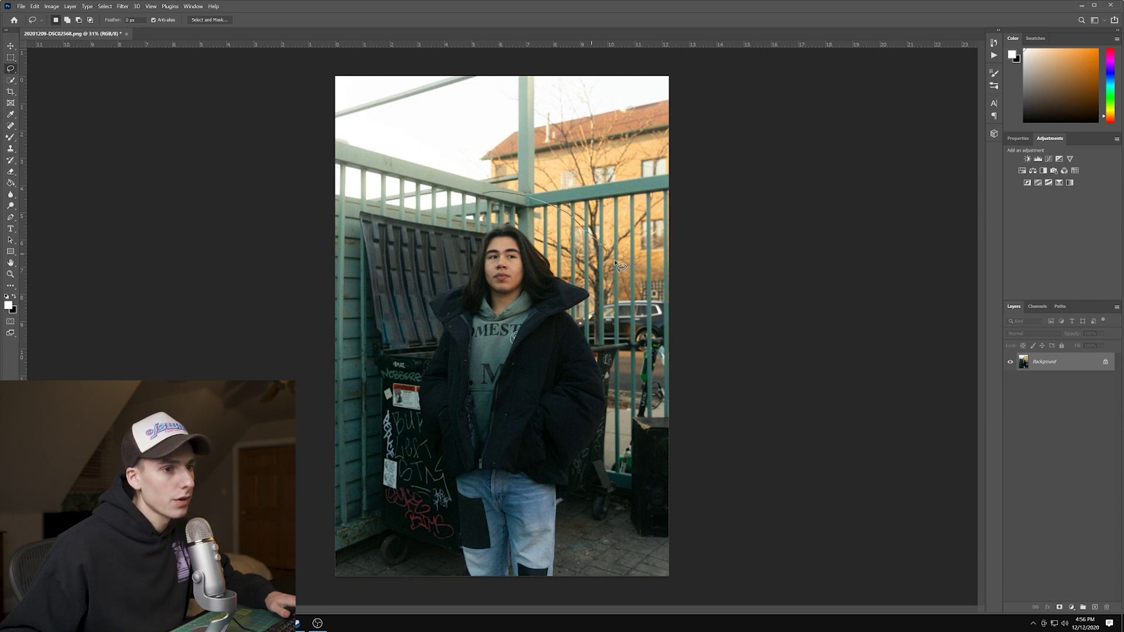
pyautogui.moveTo(624, 357); pyautogui.dragTo(628, 439)
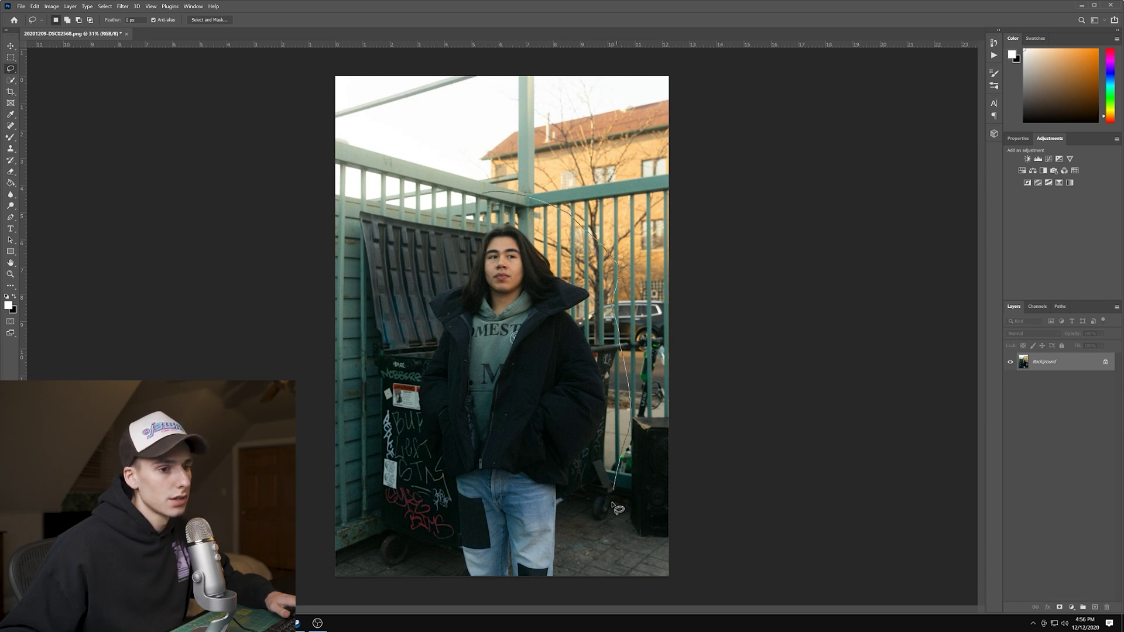
pyautogui.moveTo(600, 582)
pyautogui.mouseDown()
pyautogui.moveTo(511, 585)
pyautogui.moveTo(433, 576)
pyautogui.mouseUp()
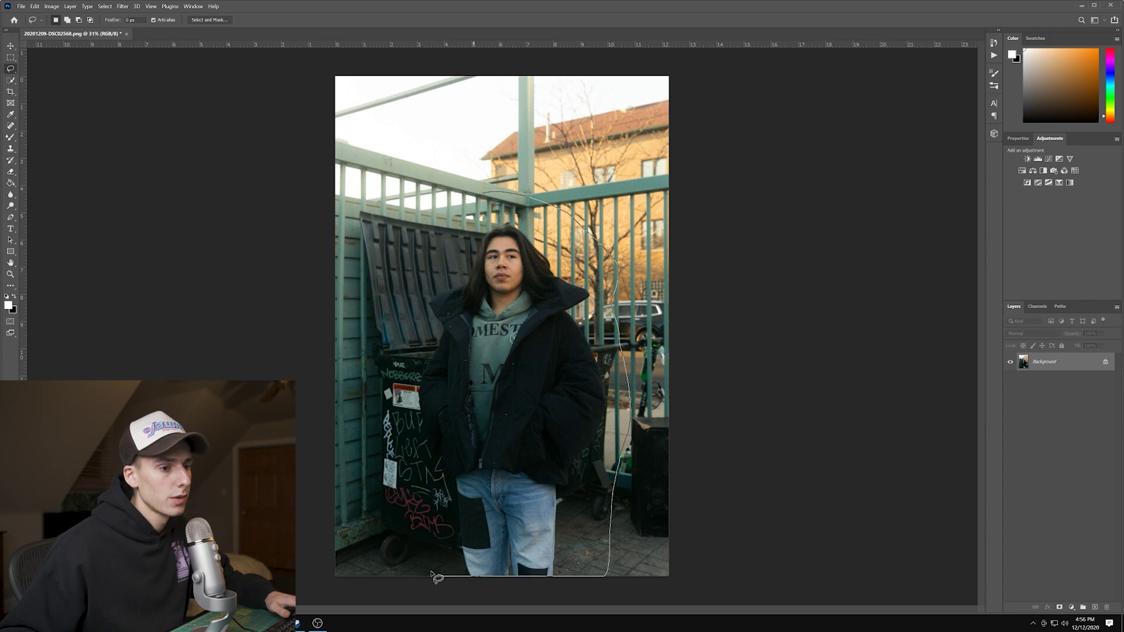
pyautogui.moveTo(420, 518)
pyautogui.mouseDown()
pyautogui.moveTo(393, 444)
pyautogui.moveTo(400, 365)
pyautogui.mouseUp()
pyautogui.moveTo(402, 314)
pyautogui.mouseDown()
pyautogui.moveTo(392, 294)
pyautogui.moveTo(424, 248)
pyautogui.mouseUp()
pyautogui.moveTo(492, 201); pyautogui.dragTo(488, 198)
# Feather the selection by about 170 px in Select and Mask and output it as a selection
pyautogui.rightClick(533, 296)
pyautogui.click(580, 326)
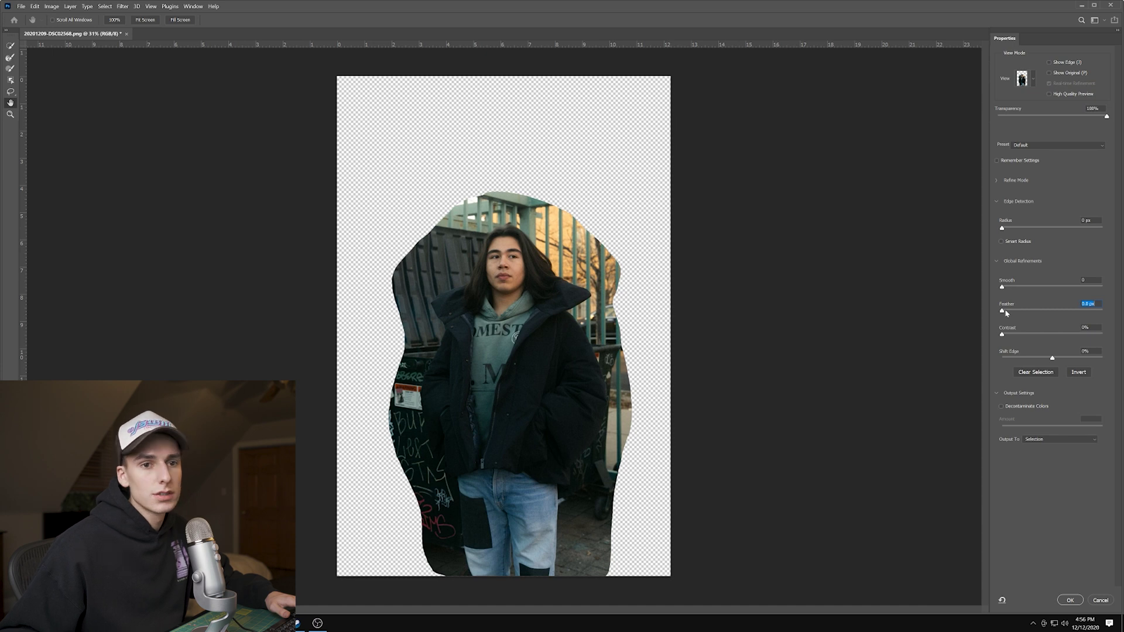
pyautogui.moveTo(1003, 311); pyautogui.dragTo(1078, 314)
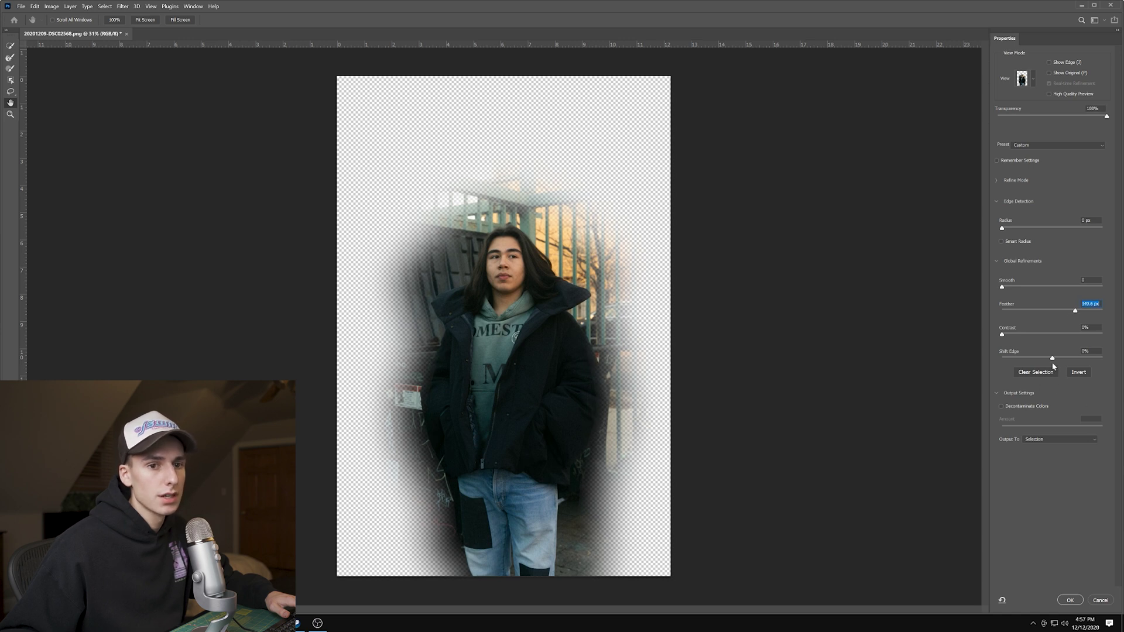
pyautogui.moveTo(1053, 363); pyautogui.dragTo(1057, 364)
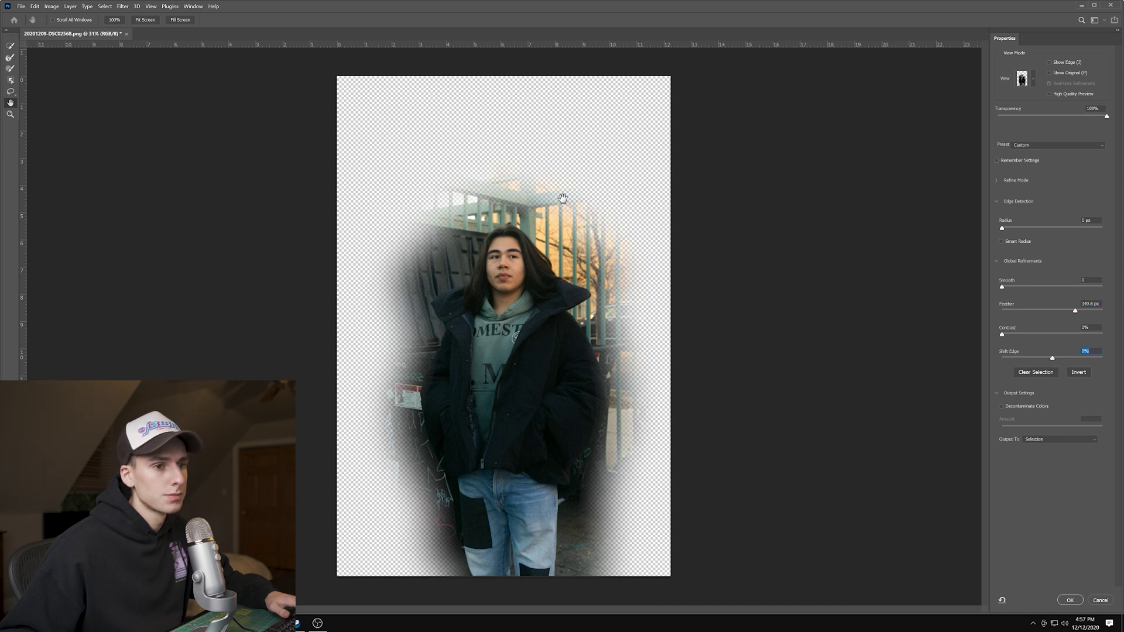
pyautogui.click(1078, 602)
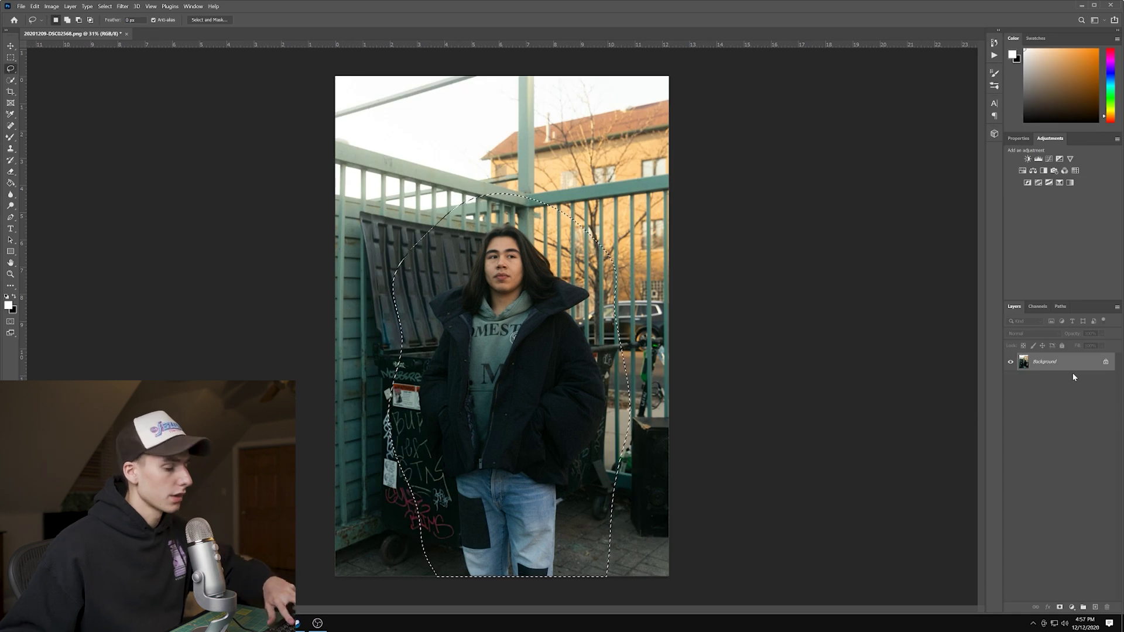
# Copy the feathered selection to a new layer, check the cutout with the background hidden, and unlock the Background layer
pyautogui.hotkey('ctrl', 'j')
pyautogui.click(1010, 379)
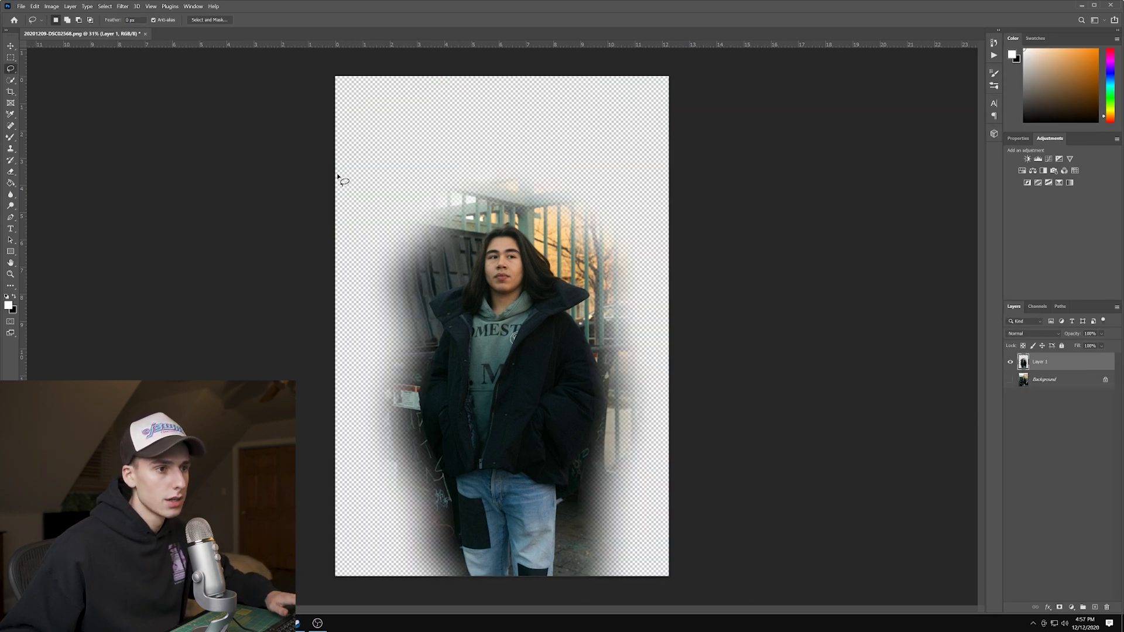
pyautogui.click(1010, 379)
pyautogui.click(1105, 379)
# Rename the cutout layer as "keep"
pyautogui.rightClick(1047, 364)
pyautogui.click(1044, 363)
pyautogui.write('keep')
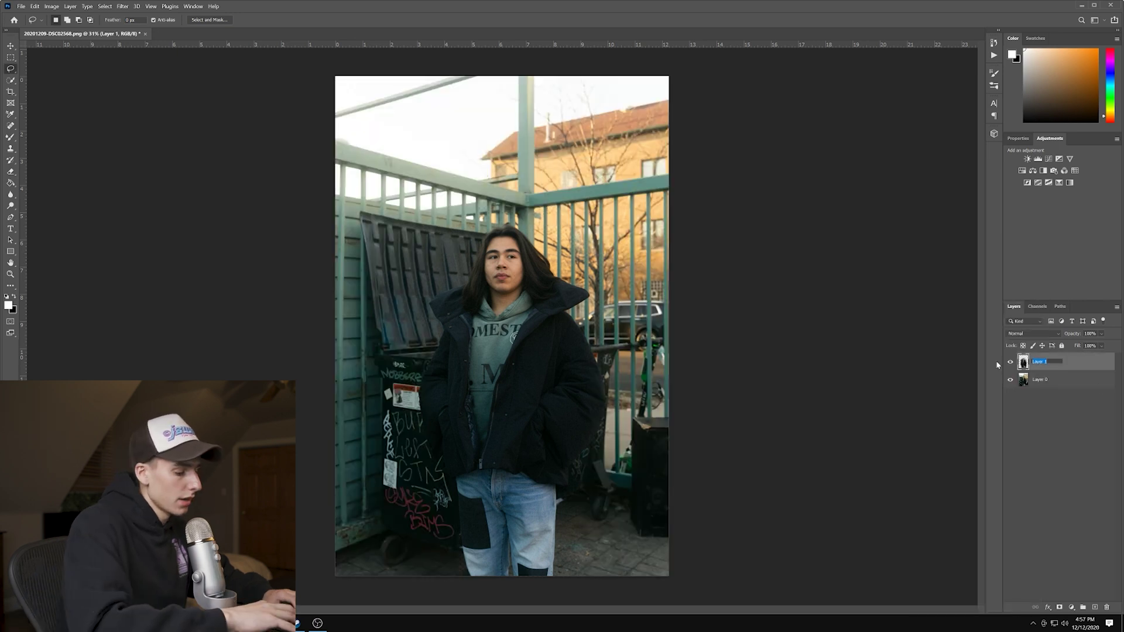
pyautogui.press('Return')
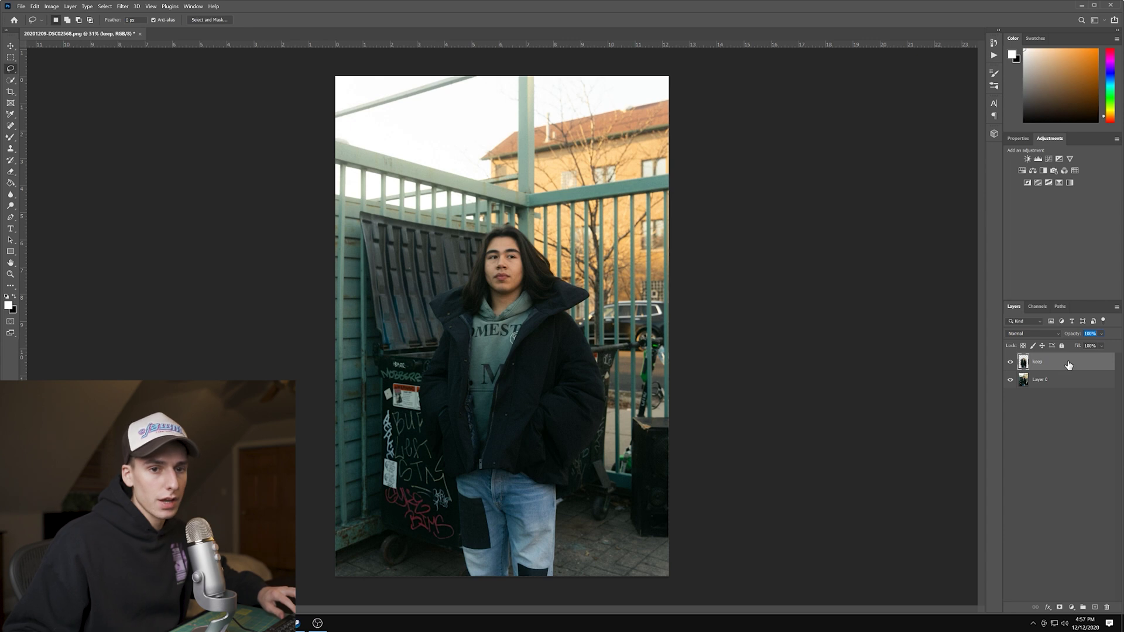
# Duplicate the keep layer, name the duplicate "1", and hide the keep layer
pyautogui.hotkey('ctrl', 'j')
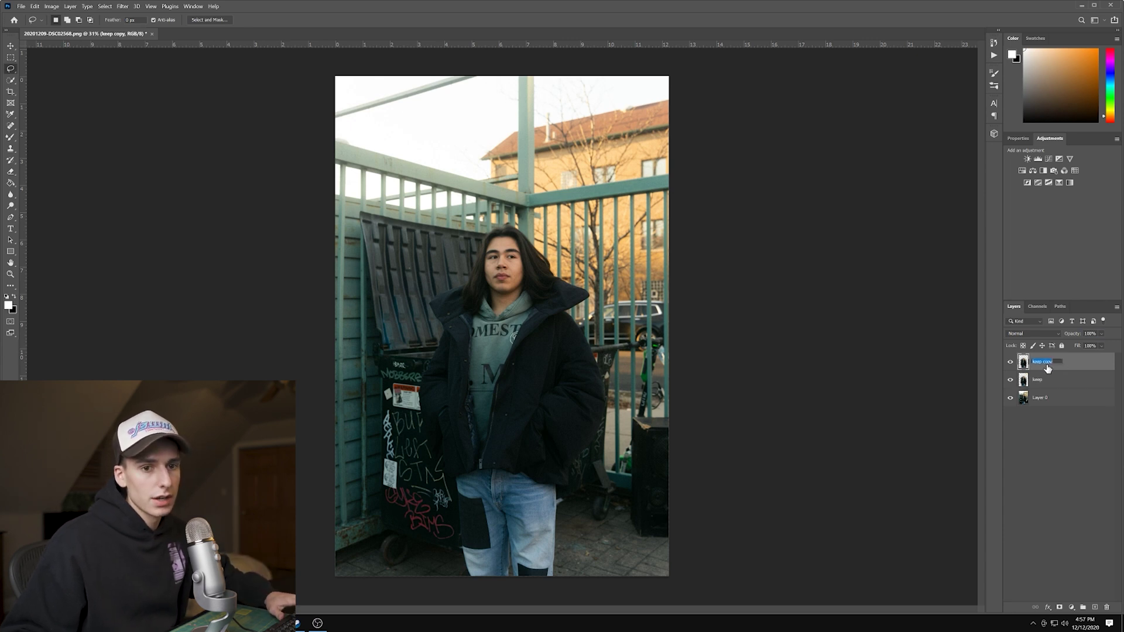
pyautogui.write('1')
pyautogui.click(1010, 380)
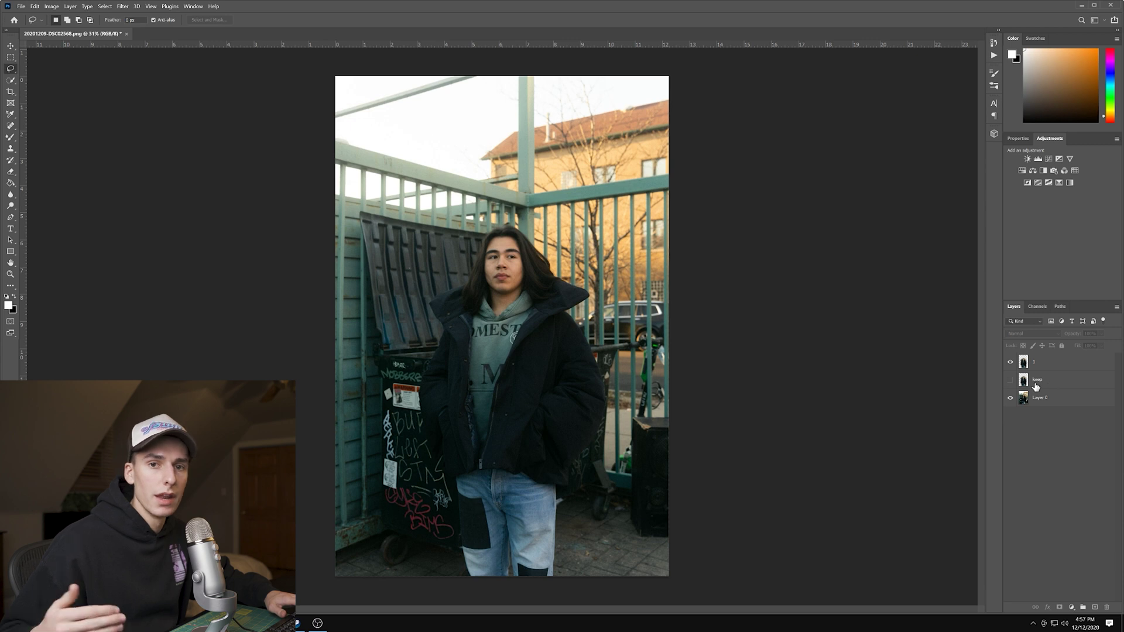
pyautogui.click(1045, 368)
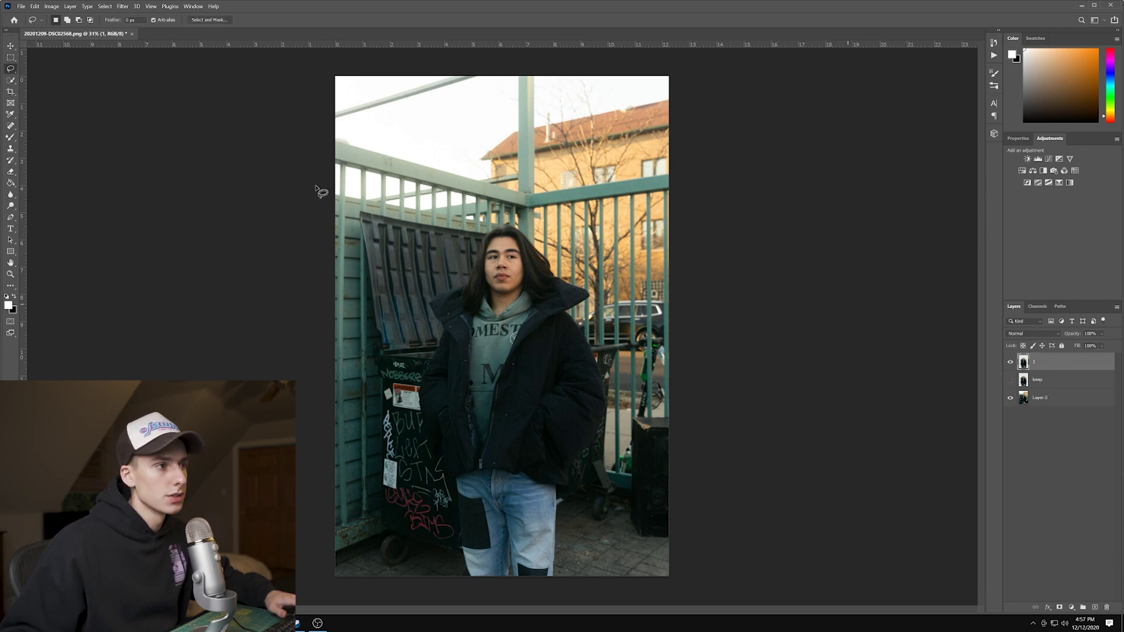
# Duplicate layer 1 and rename the original layer 1 as "main"
pyautogui.press('v')
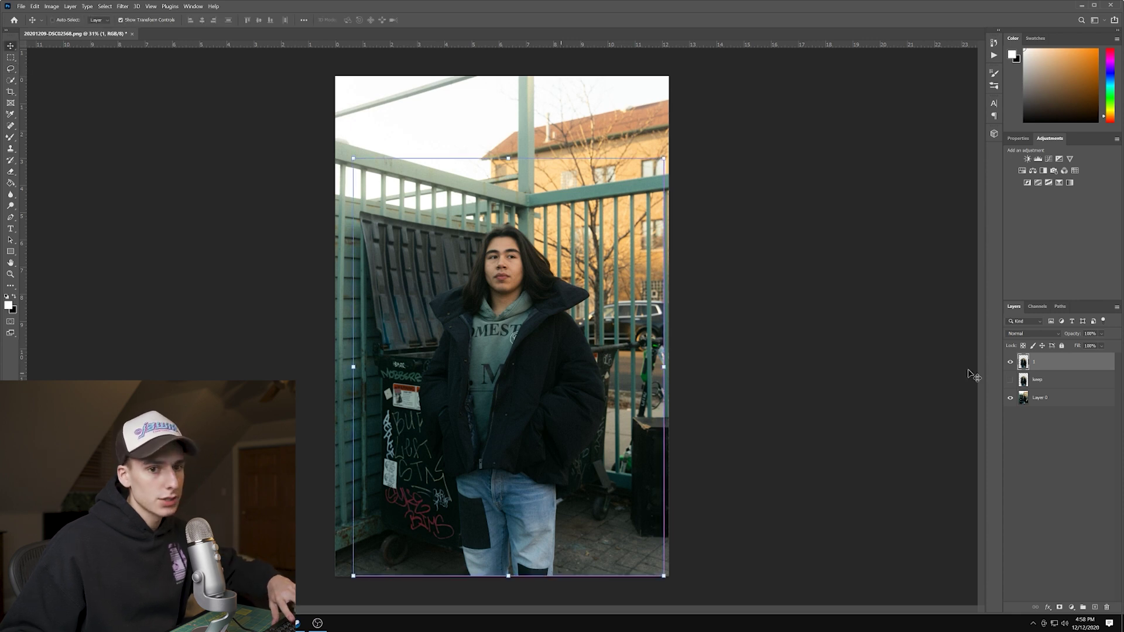
pyautogui.hotkey('ctrl', 'j')
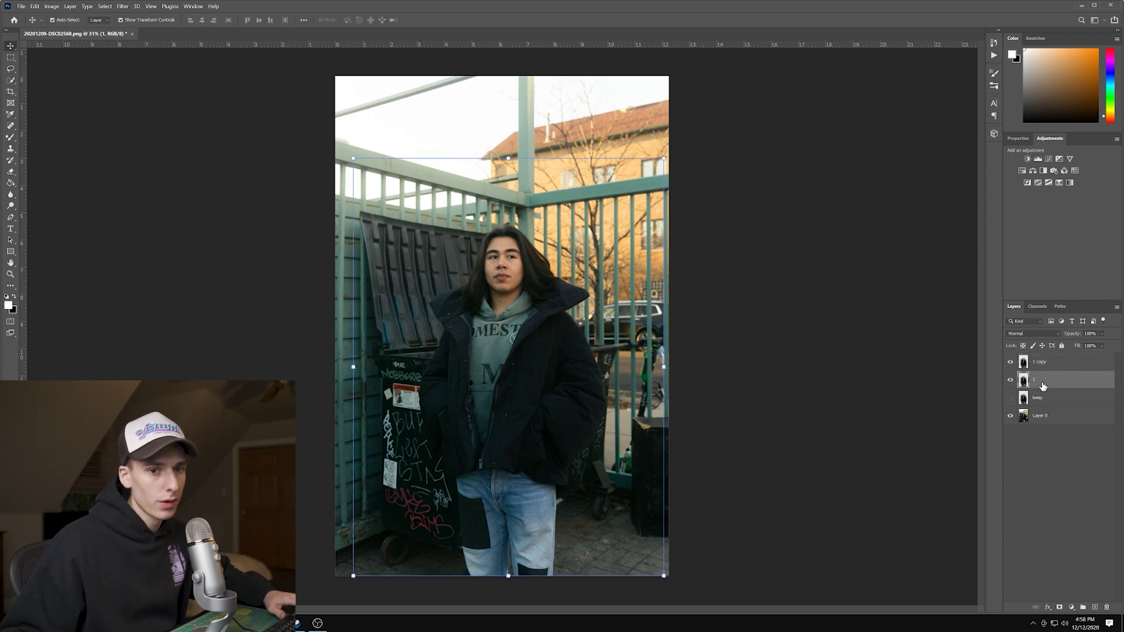
pyautogui.write('main')
pyautogui.press('Return')
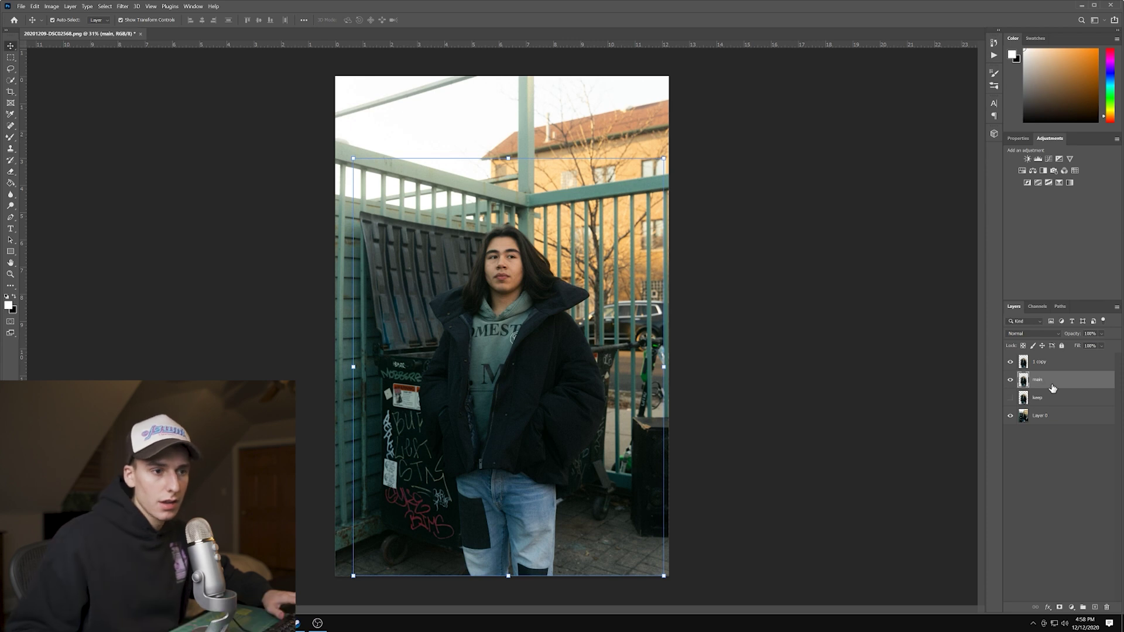
pyautogui.doubleClick(1048, 381)
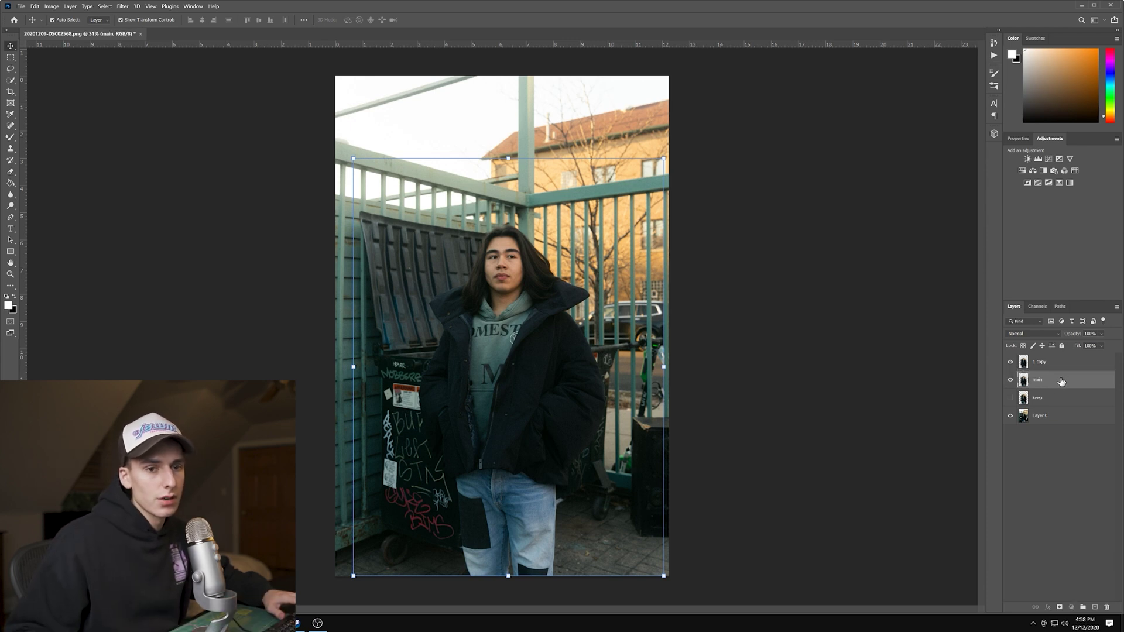
# Move the 1 copy layer's figure up and left into the upper left area of the photo
pyautogui.moveTo(1048, 366); pyautogui.dragTo(1026, 387)
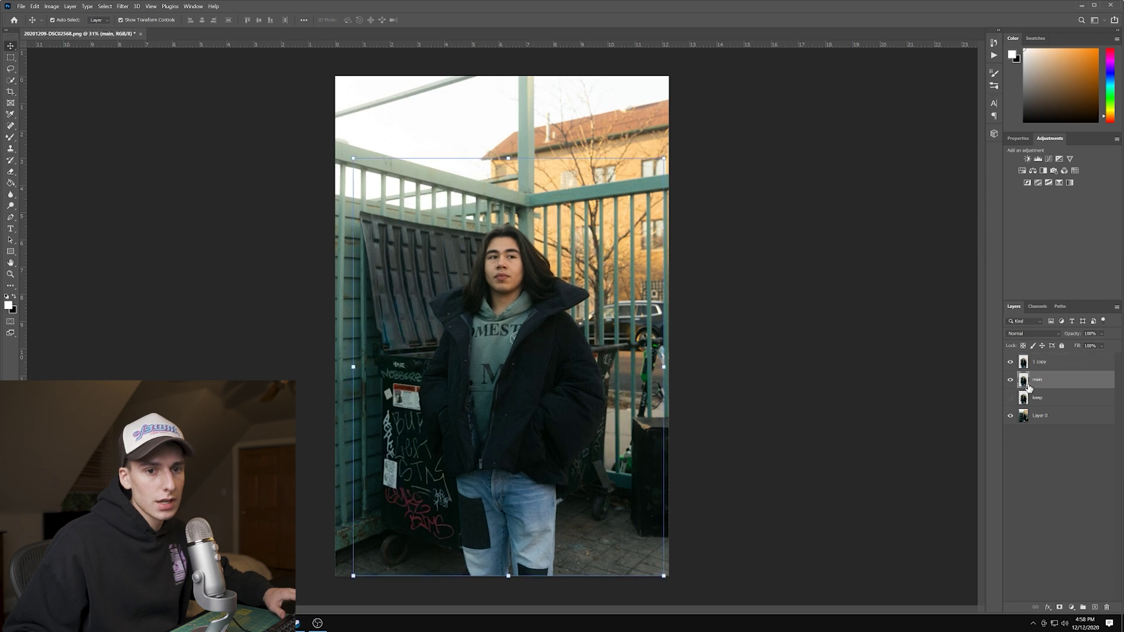
pyautogui.click(1049, 363)
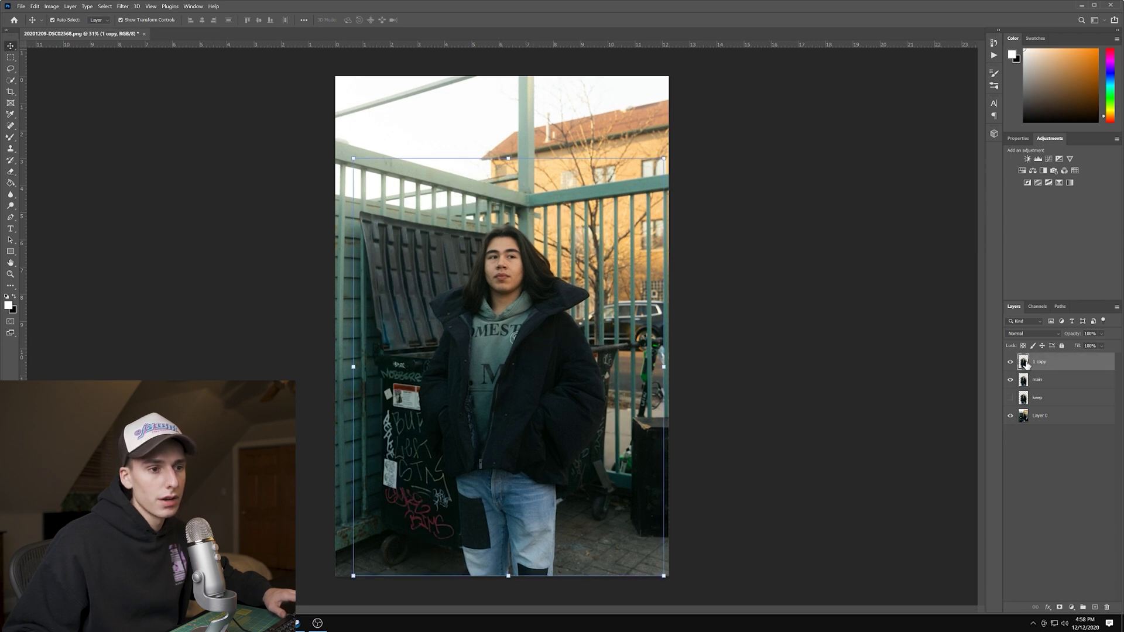
pyautogui.moveTo(497, 348); pyautogui.dragTo(404, 229)
pyautogui.moveTo(1036, 364); pyautogui.dragTo(1063, 387)
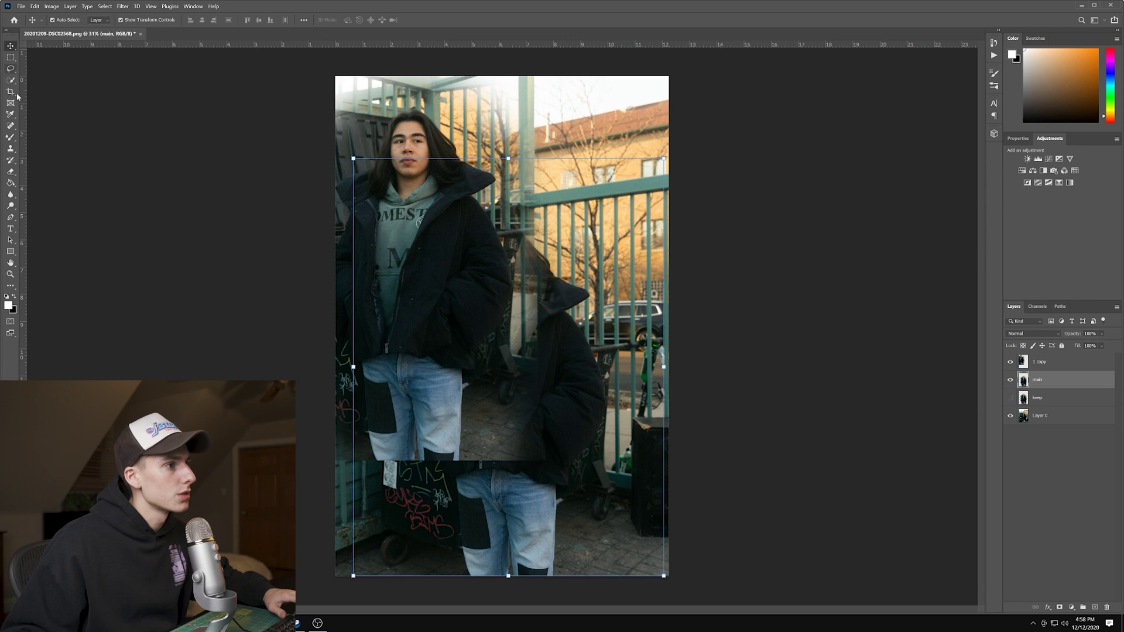
# Erase the lower, right and upper edges of the 1 copy layer with a soft round eraser to fade them out
pyautogui.press('e')
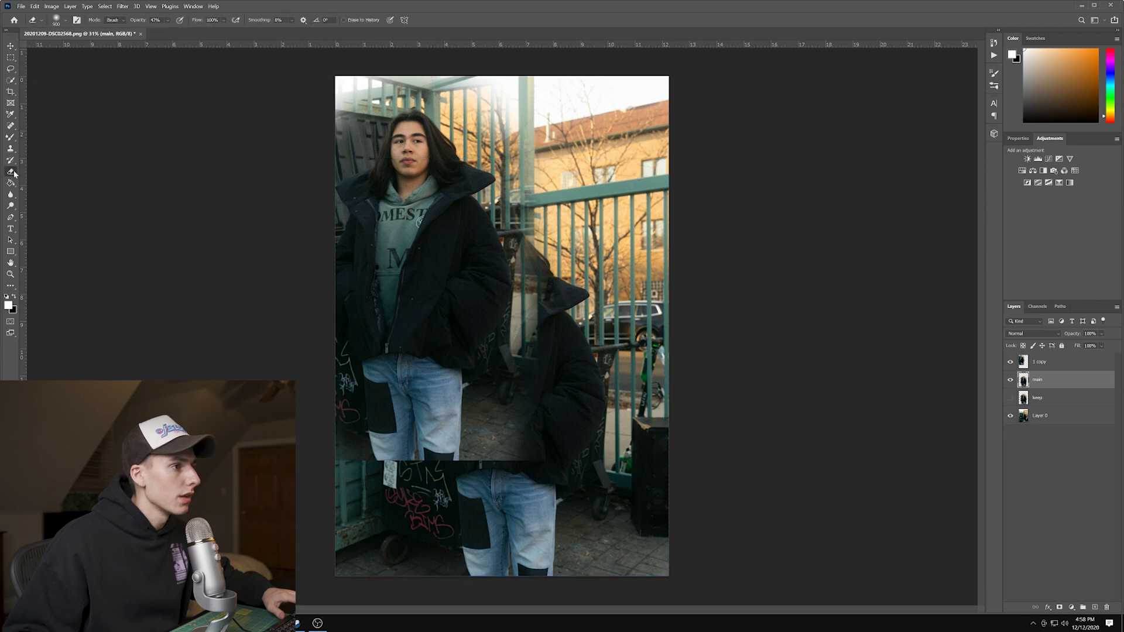
pyautogui.click(67, 19)
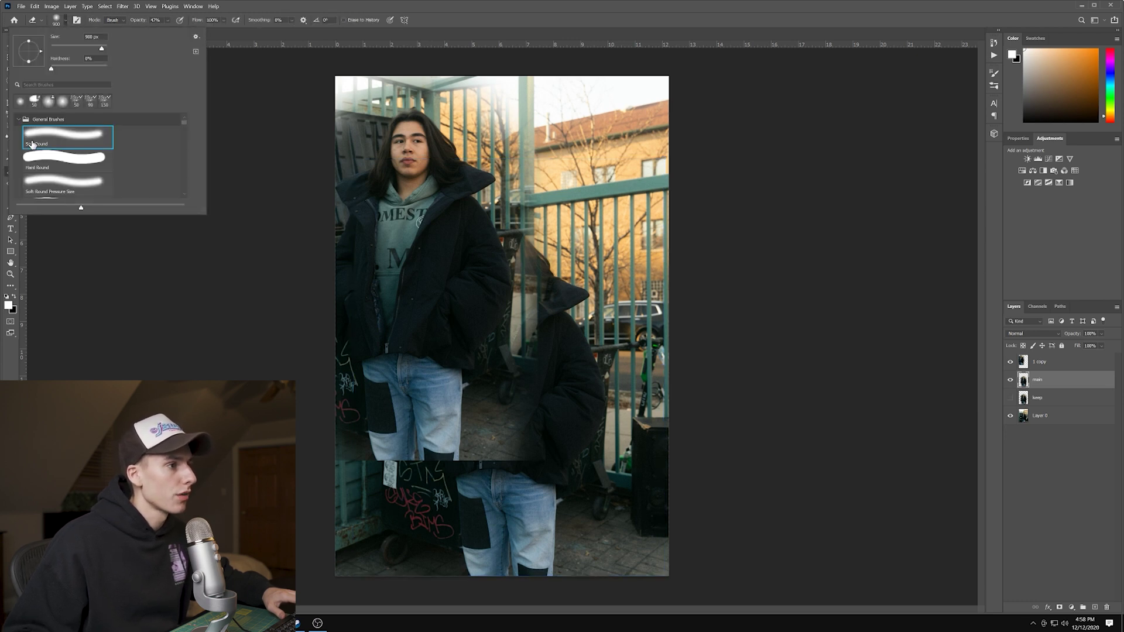
pyautogui.click(17, 120)
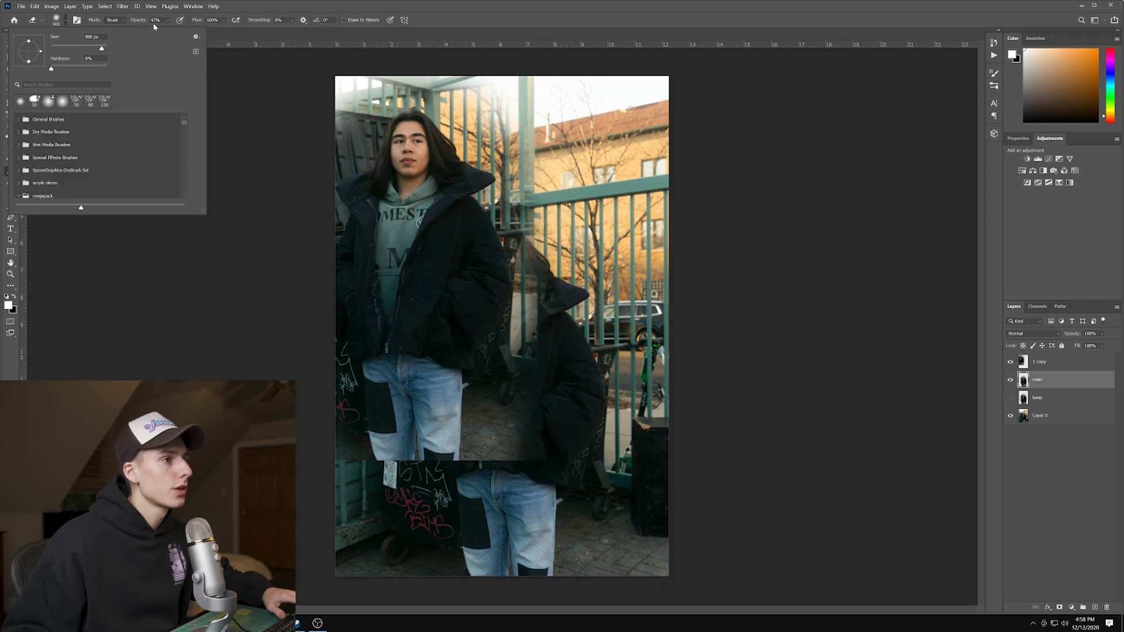
pyautogui.click(235, 18)
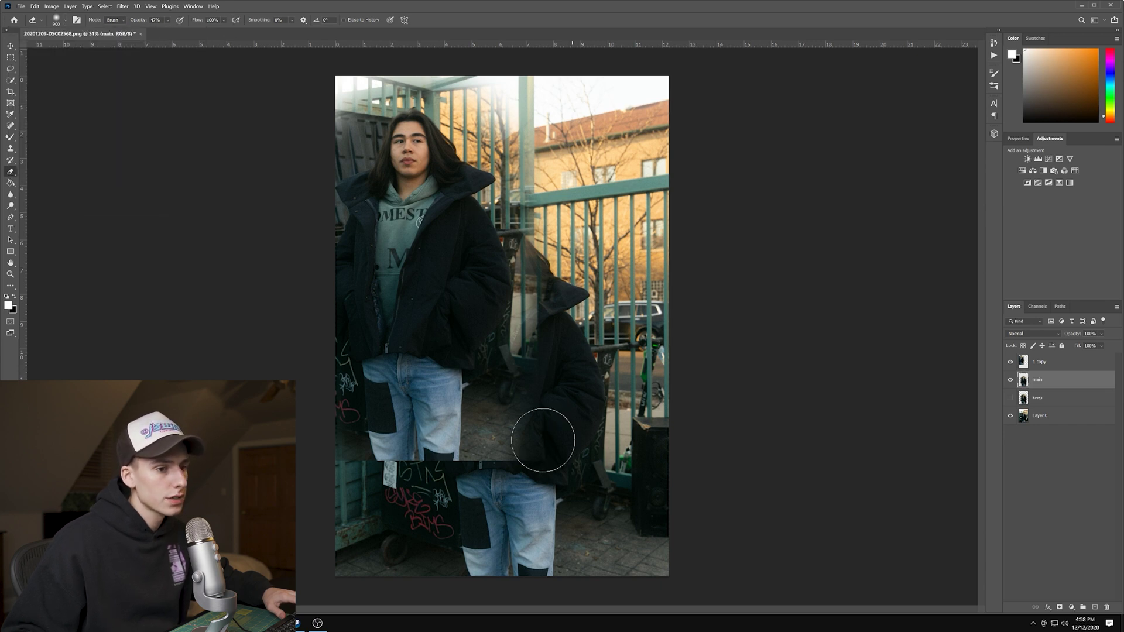
pyautogui.hotkey('alt', ']')
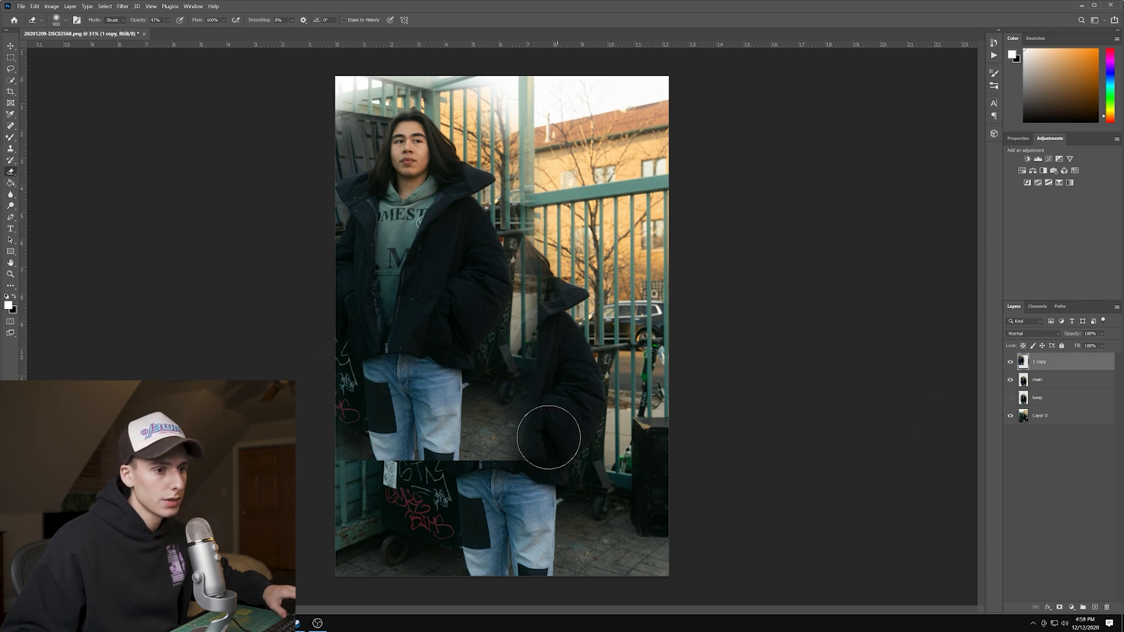
pyautogui.moveTo(535, 434)
pyautogui.mouseDown()
pyautogui.moveTo(496, 465)
pyautogui.moveTo(452, 476)
pyautogui.moveTo(309, 463)
pyautogui.mouseUp()
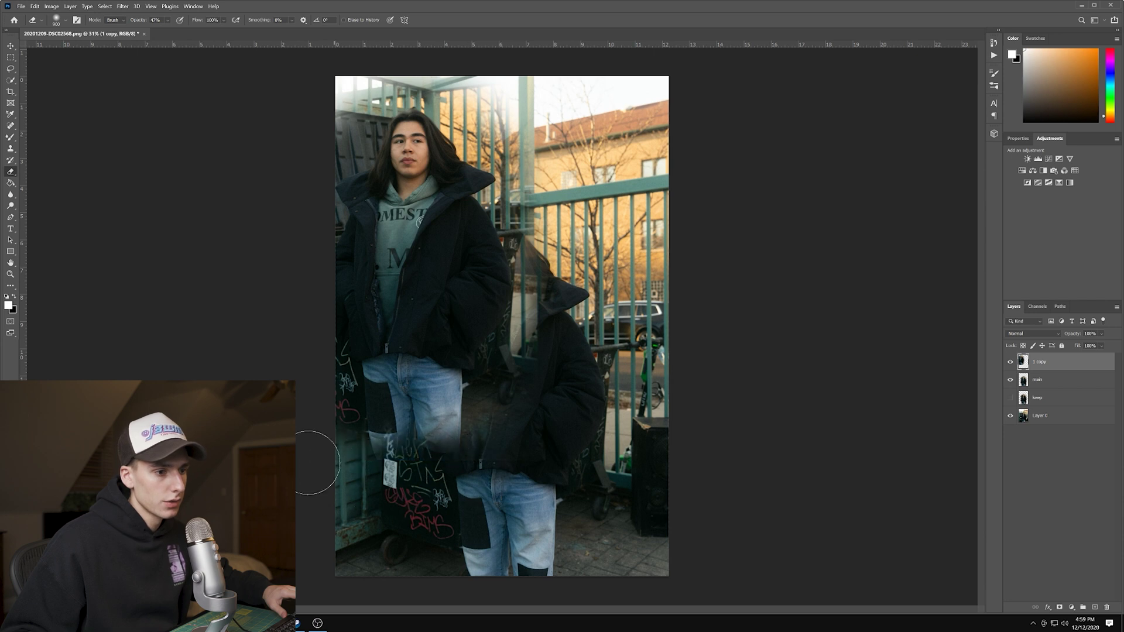
pyautogui.moveTo(547, 365)
pyautogui.mouseDown()
pyautogui.moveTo(554, 284)
pyautogui.moveTo(533, 214)
pyautogui.mouseUp()
pyautogui.moveTo(533, 142)
pyautogui.mouseDown()
pyautogui.moveTo(500, 117)
pyautogui.moveTo(481, 61)
pyautogui.moveTo(403, 64)
pyautogui.moveTo(357, 170)
pyautogui.mouseUp()
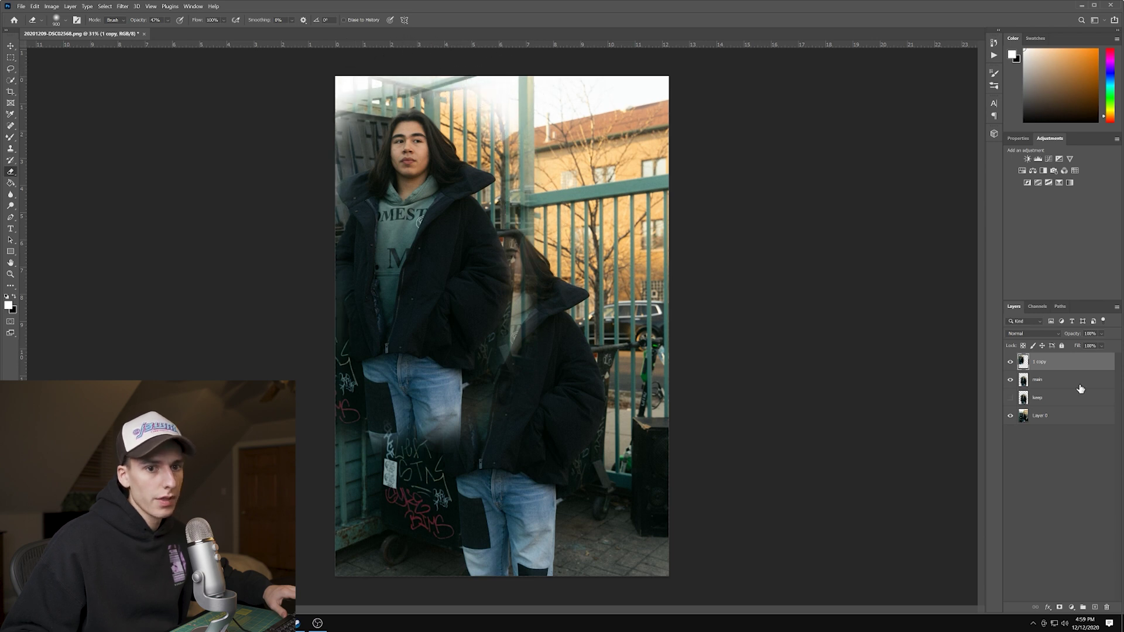
# Place the main layer above the 1 copy layer and softly erase its left side to blend the two figures
pyautogui.moveTo(1049, 385); pyautogui.dragTo(1048, 357)
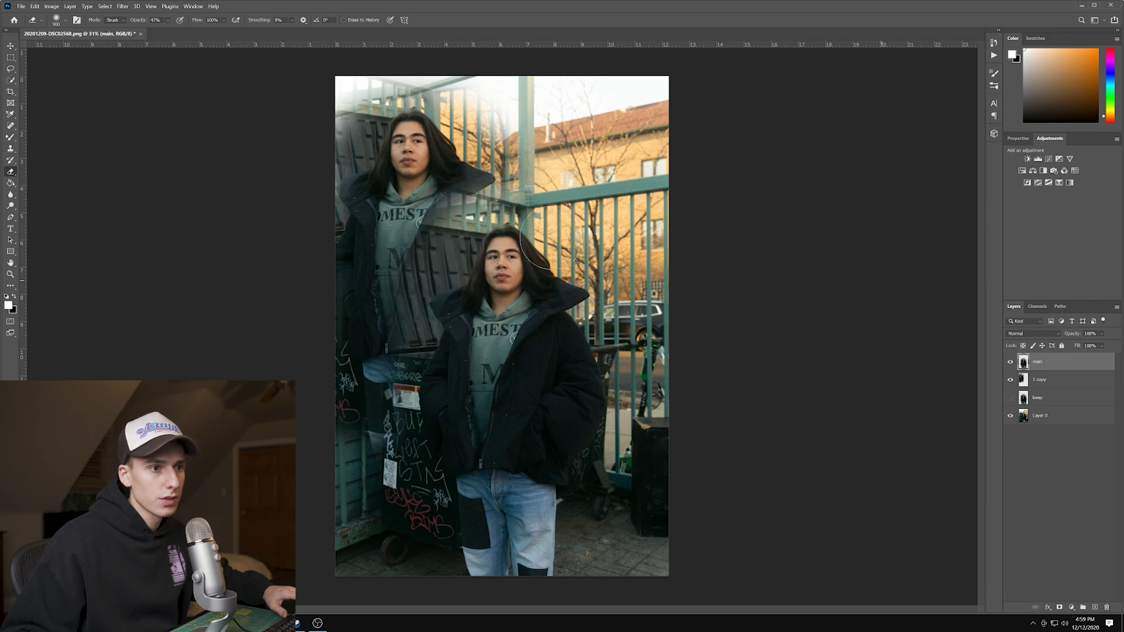
pyautogui.moveTo(515, 188)
pyautogui.mouseDown()
pyautogui.moveTo(475, 201)
pyautogui.moveTo(440, 232)
pyautogui.moveTo(447, 240)
pyautogui.moveTo(394, 269)
pyautogui.moveTo(375, 319)
pyautogui.moveTo(381, 474)
pyautogui.moveTo(396, 526)
pyautogui.mouseUp()
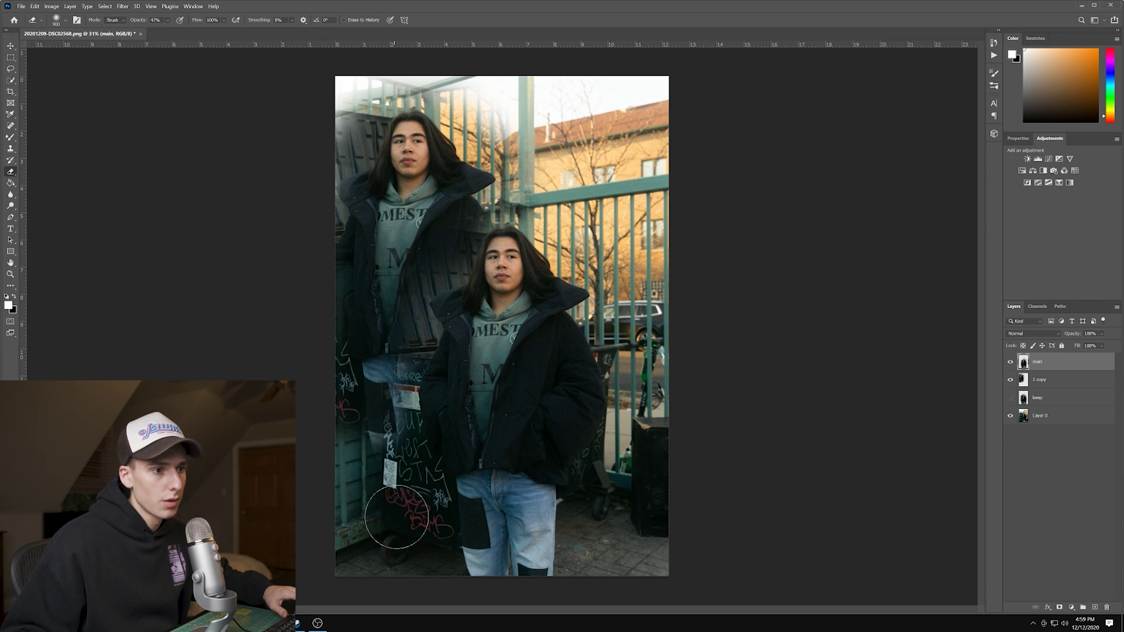
pyautogui.hotkey('ctrl', 'z')
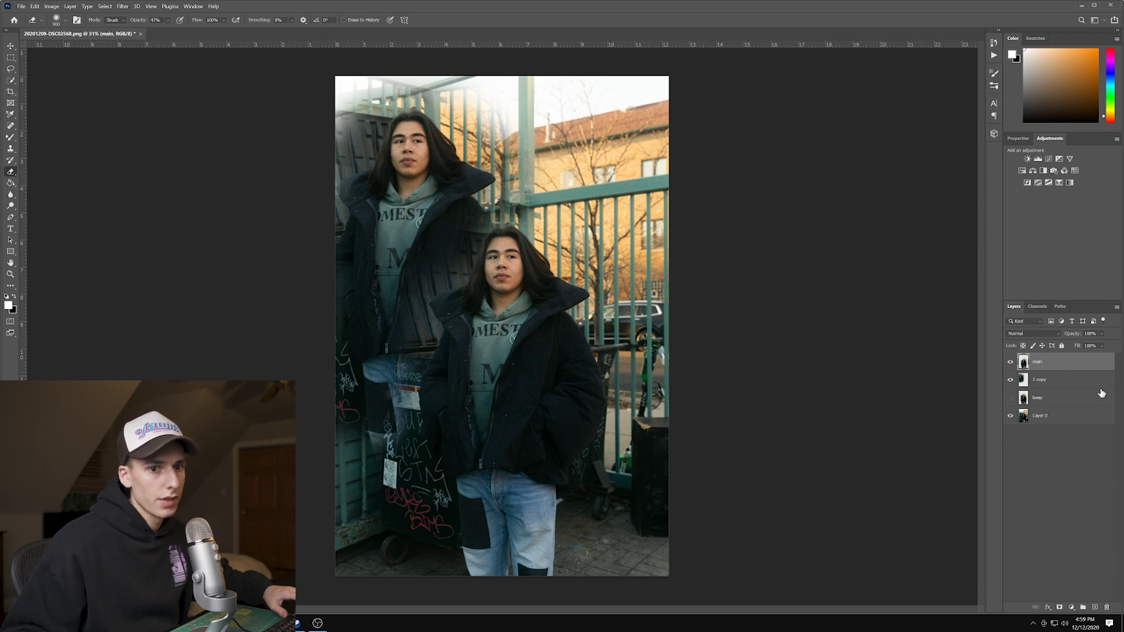
# Rename the 1 copy layer as "top left"
pyautogui.click(1058, 383)
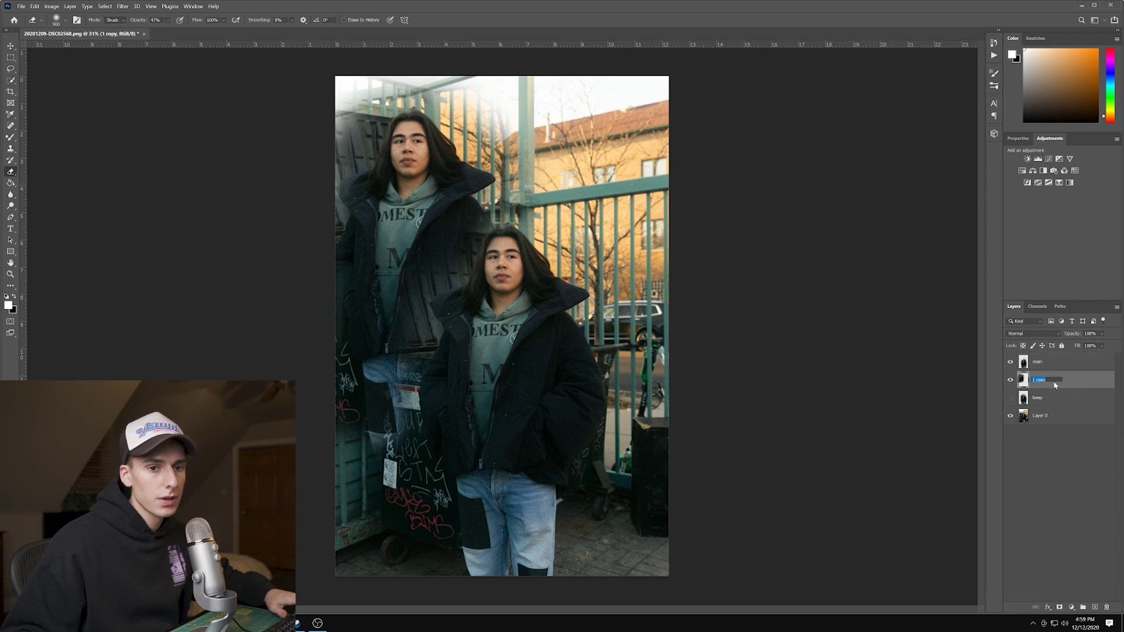
pyautogui.write('top left')
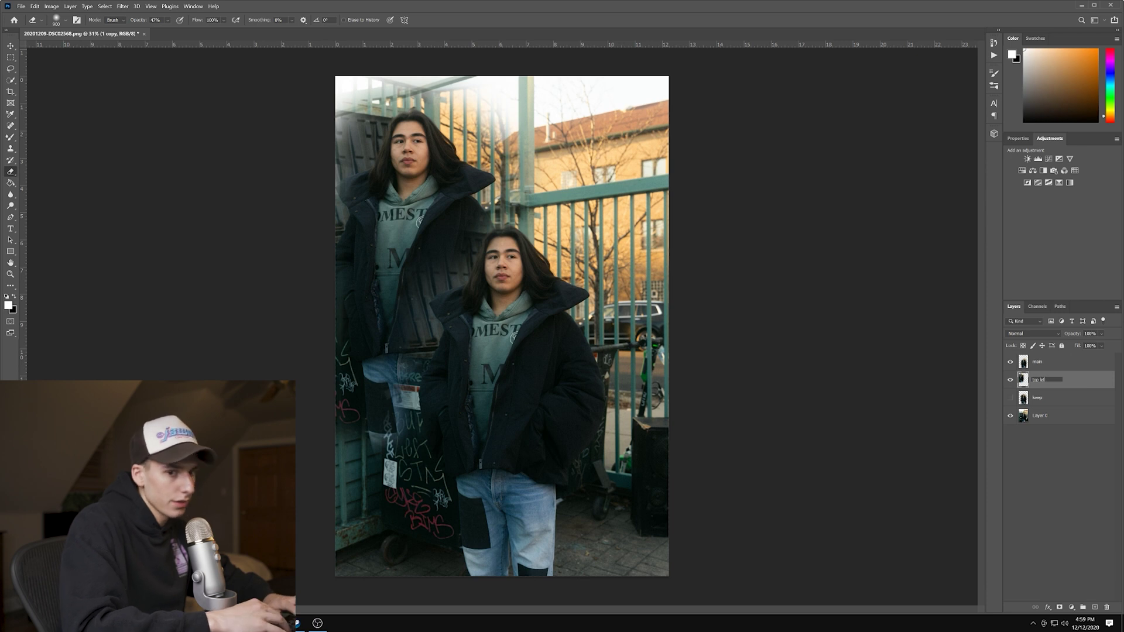
pyautogui.press('Return')
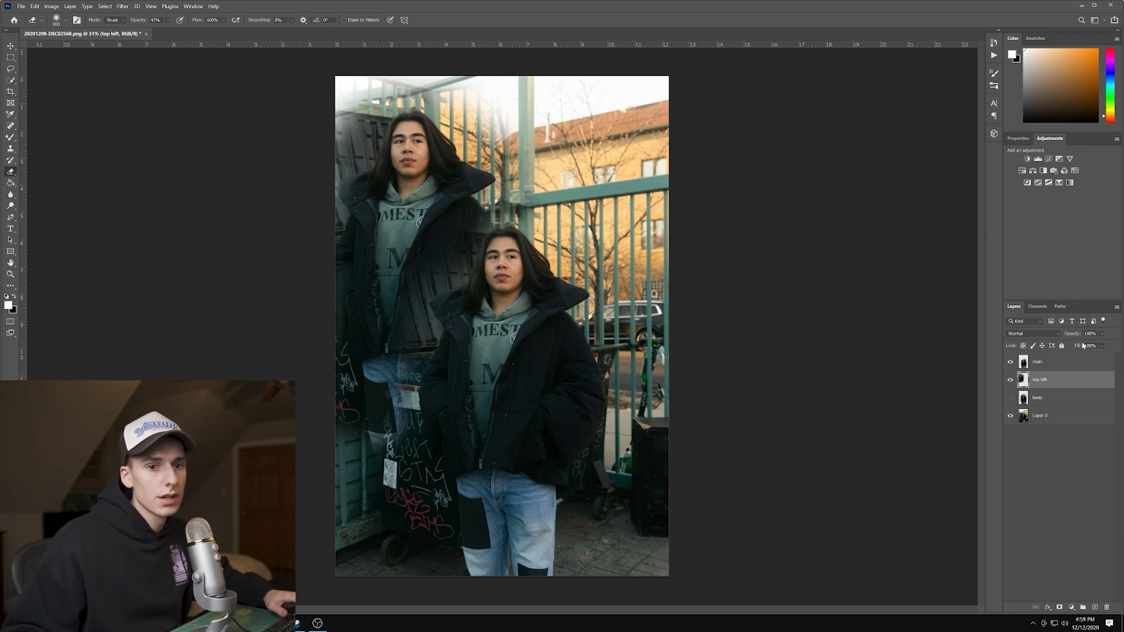
# Apply a Camera Raw optics distortion of -1 to the green channel of the top left layer
pyautogui.click(1037, 312)
pyautogui.click(1045, 344)
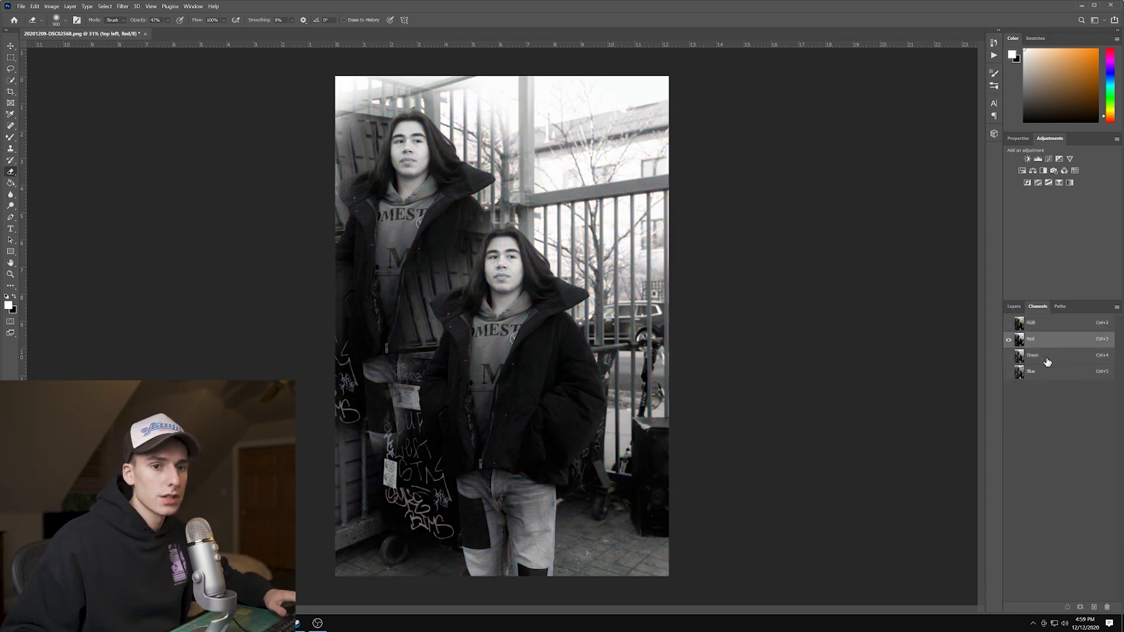
pyautogui.click(1047, 360)
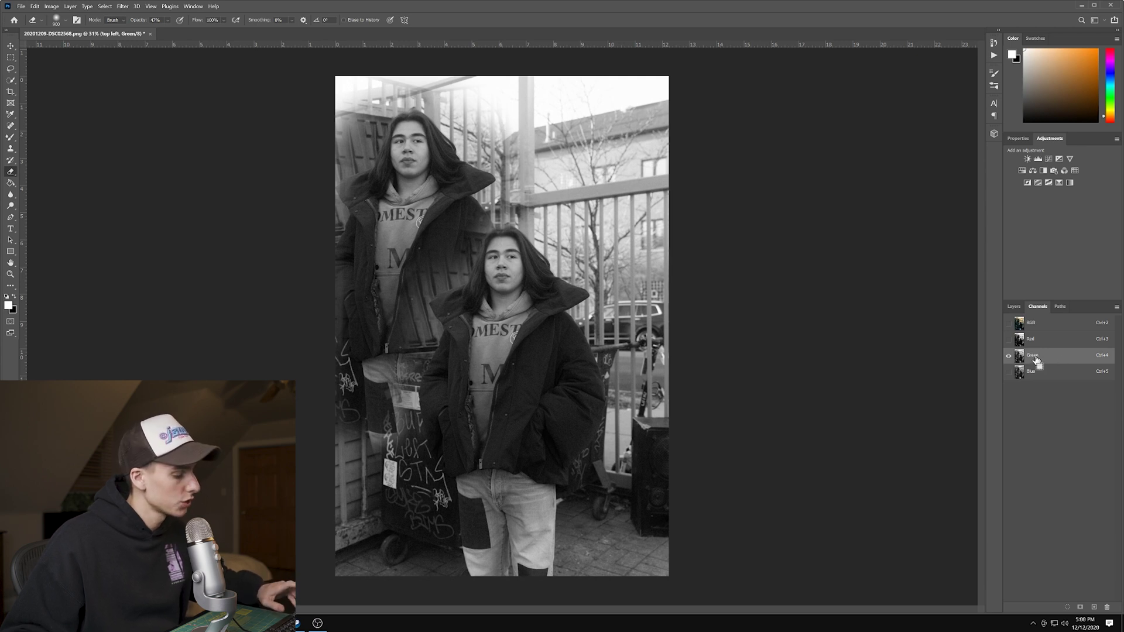
pyautogui.hotkey('ctrl', 'shift', 'a')
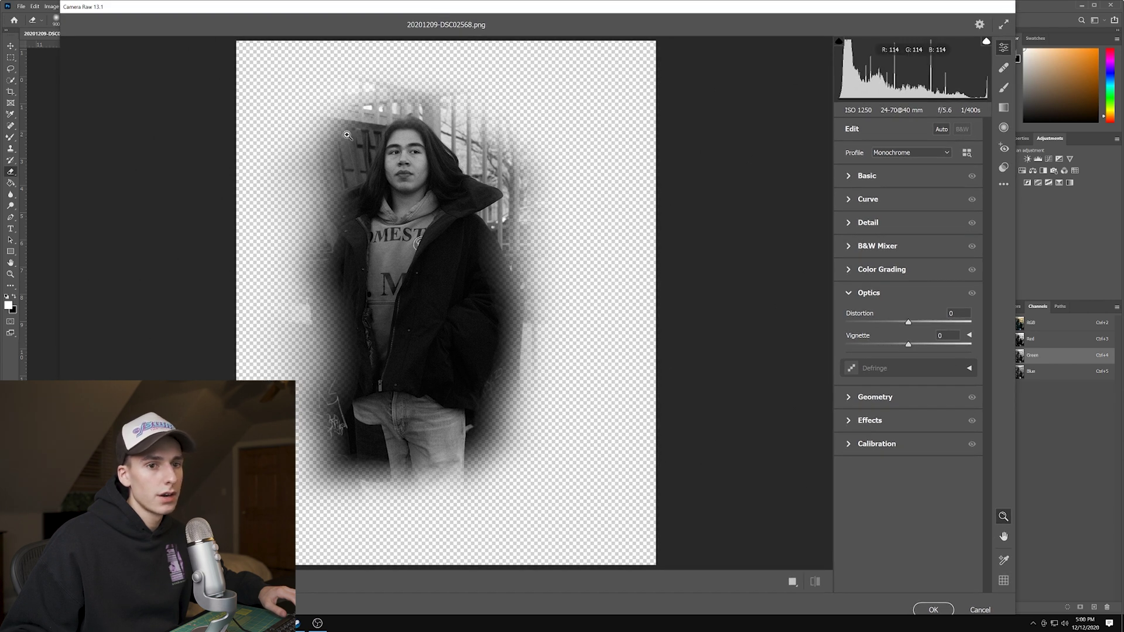
pyautogui.click(848, 291)
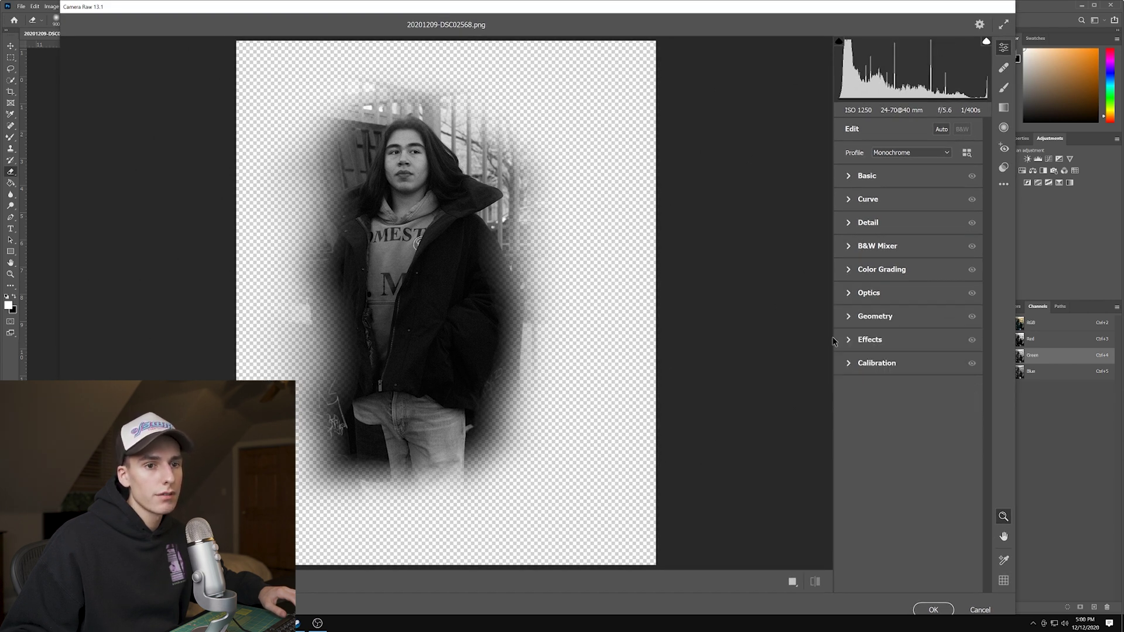
pyautogui.click(848, 294)
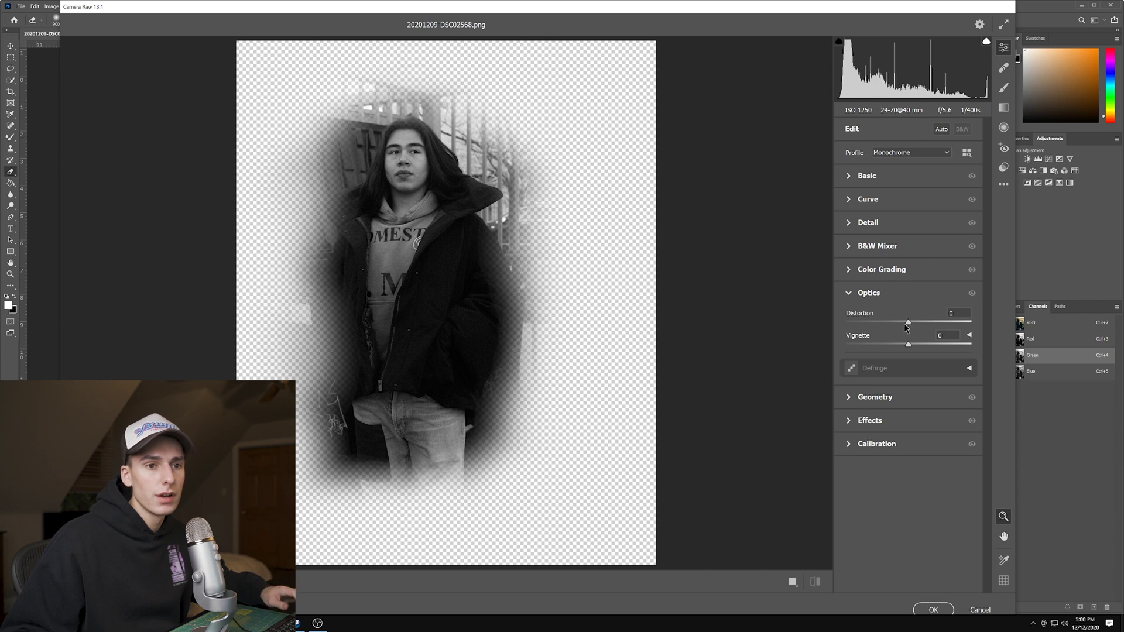
pyautogui.moveTo(908, 325); pyautogui.dragTo(909, 328)
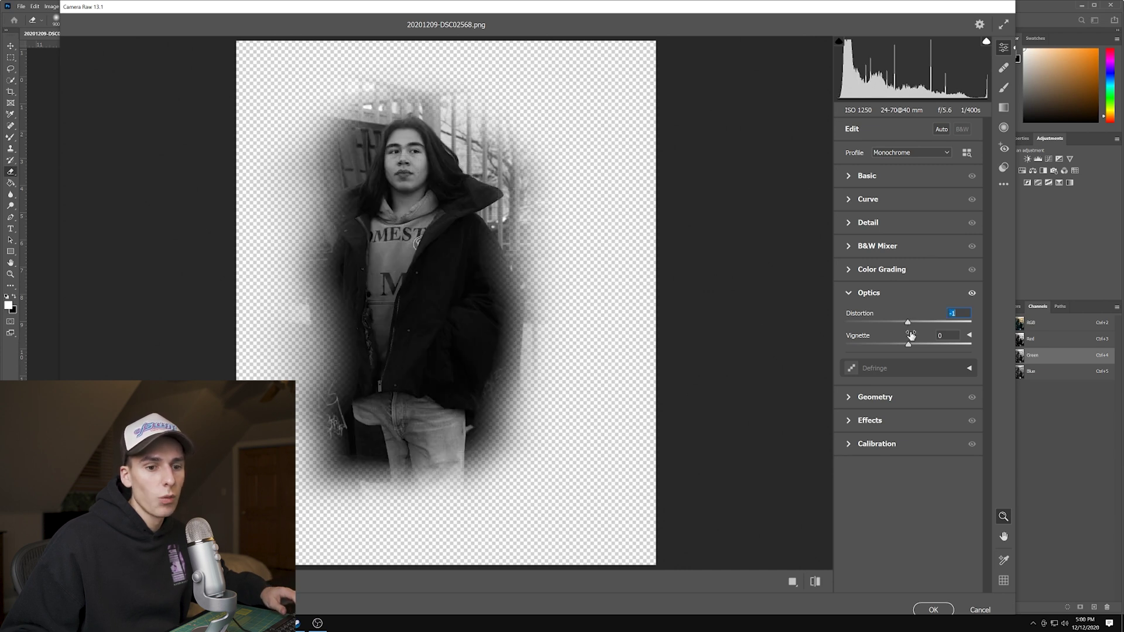
pyautogui.click(933, 610)
# Apply a slight Camera Raw optics distortion to the top left layer's blue channel and return to the full-colour composite
pyautogui.click(1038, 372)
pyautogui.rightClick(1043, 373)
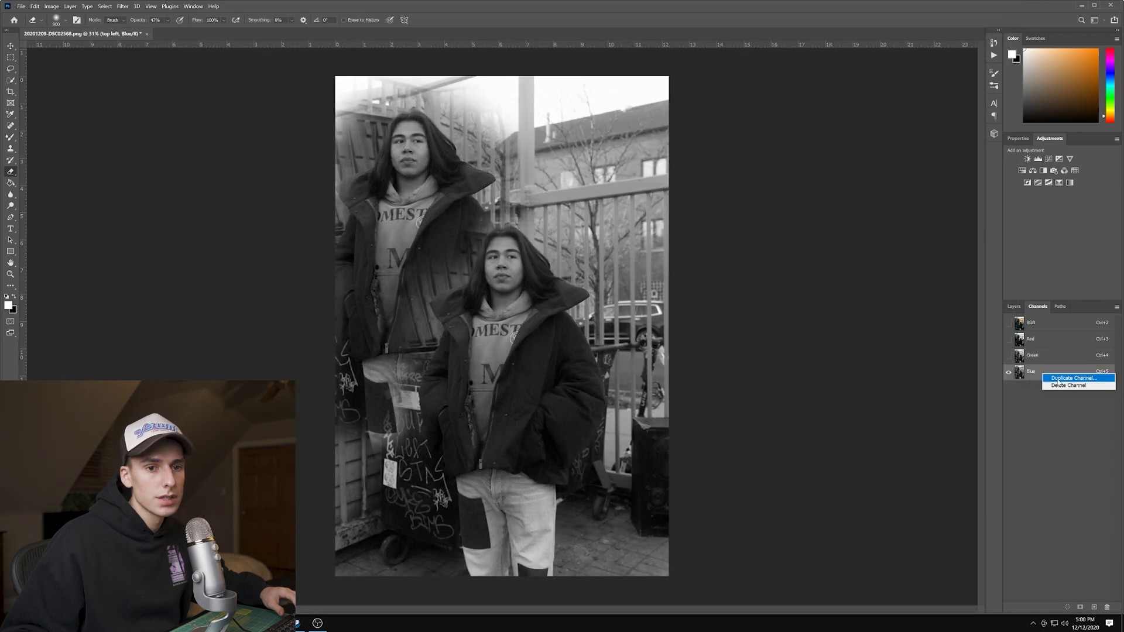
pyautogui.click(1032, 373)
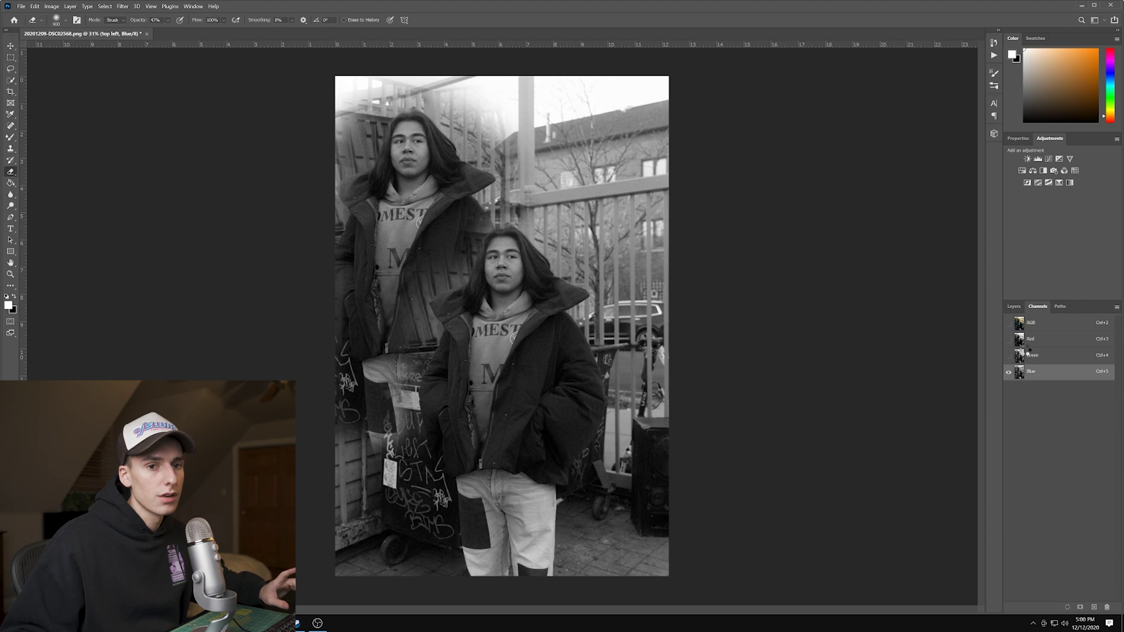
pyautogui.hotkey('ctrl', 'shift', 'a')
pyautogui.moveTo(911, 322); pyautogui.dragTo(910, 327)
pyautogui.press('Return')
pyautogui.click(1040, 329)
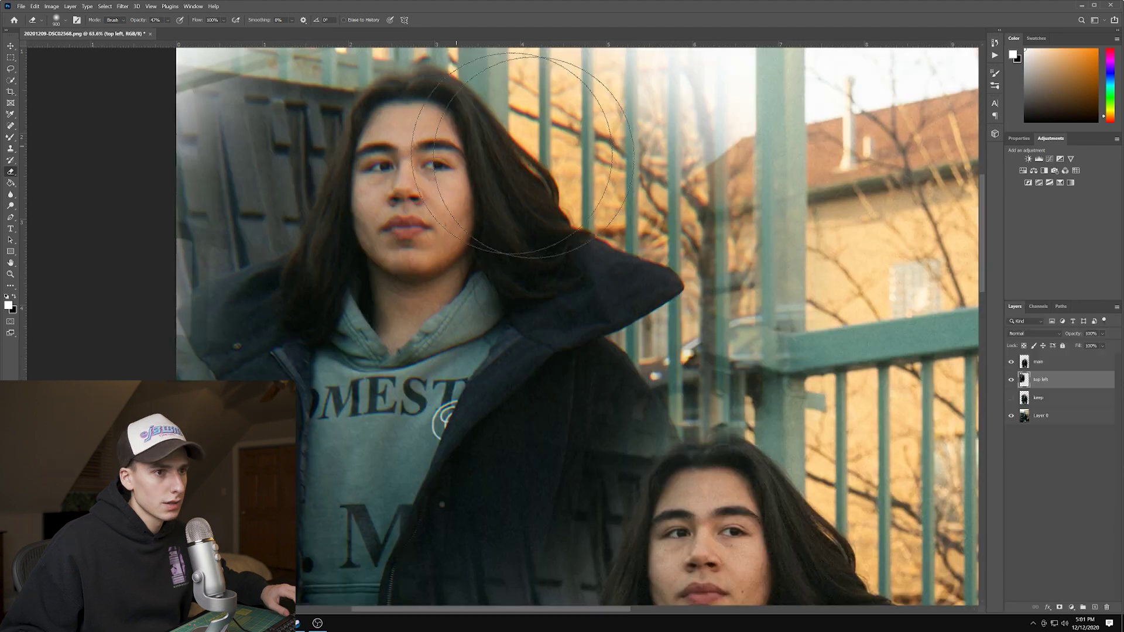
pyautogui.scroll(-8, 410, 151)
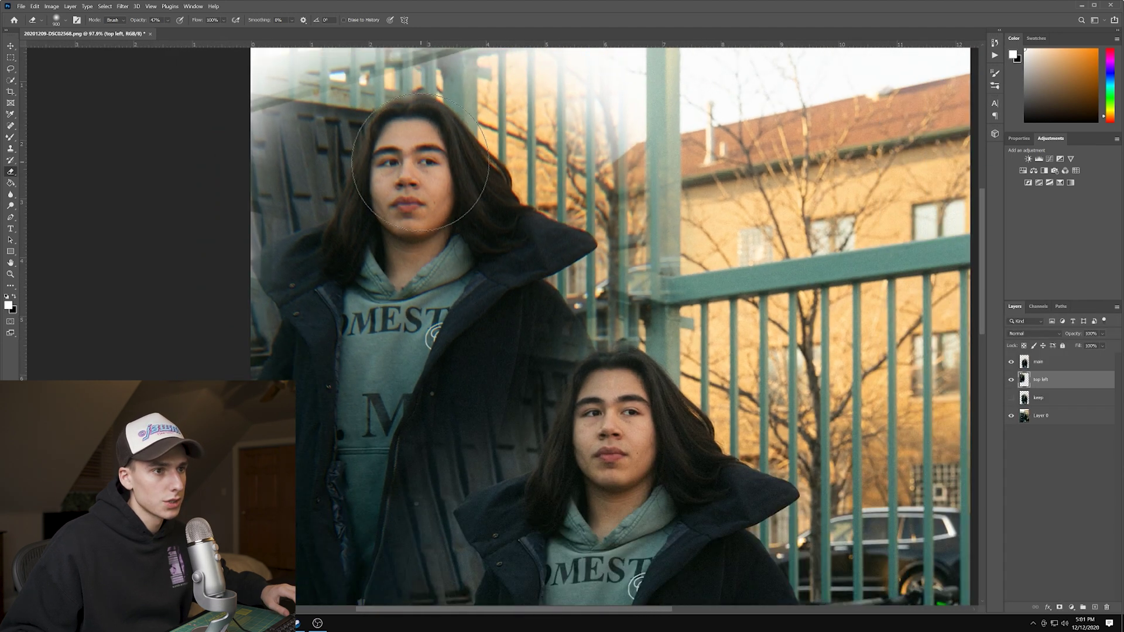
# Duplicate the keep layer, move the copy's figure into the upper right area of the photo and stack it directly beneath main
pyautogui.click(1022, 403)
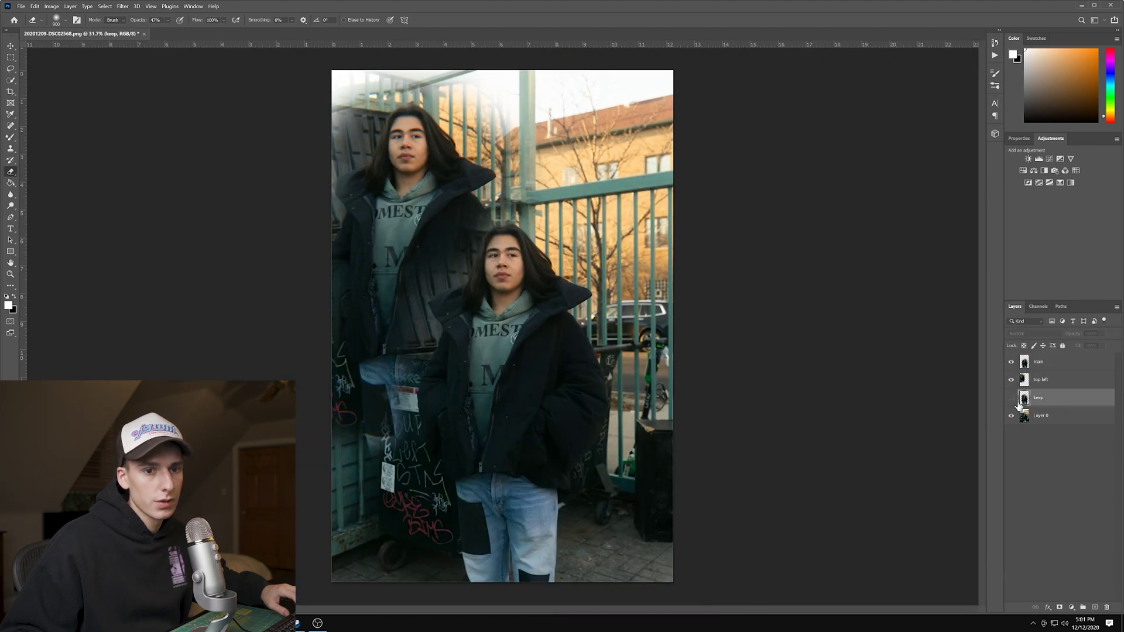
pyautogui.hotkey('ctrl', 'j')
pyautogui.press('v')
pyautogui.moveTo(1066, 403); pyautogui.dragTo(1063, 358)
pyautogui.moveTo(496, 337); pyautogui.dragTo(574, 195)
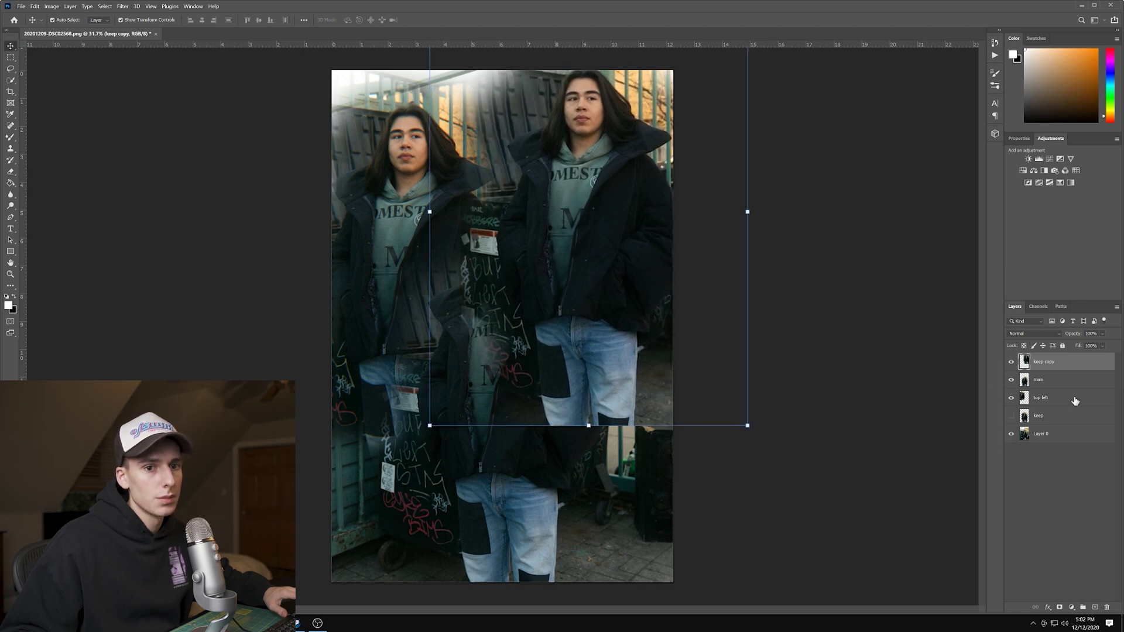
pyautogui.click(1060, 385)
pyautogui.moveTo(1048, 383); pyautogui.dragTo(1042, 363)
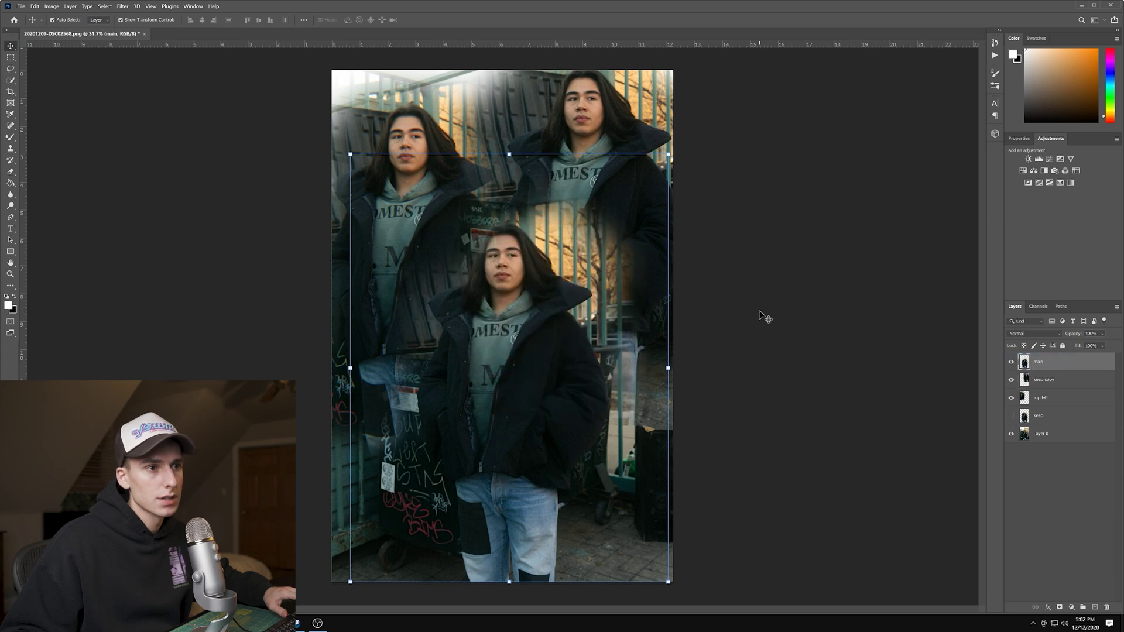
# Hide the main layer and rename the keep copy layer as "top right"
pyautogui.click(1011, 362)
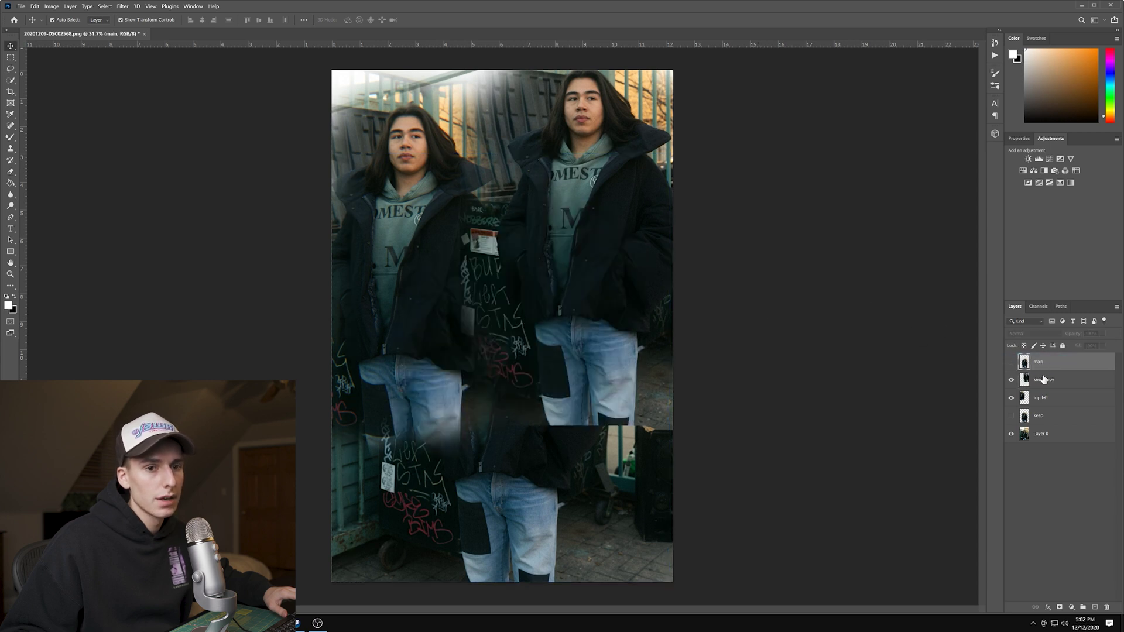
pyautogui.click(1081, 388)
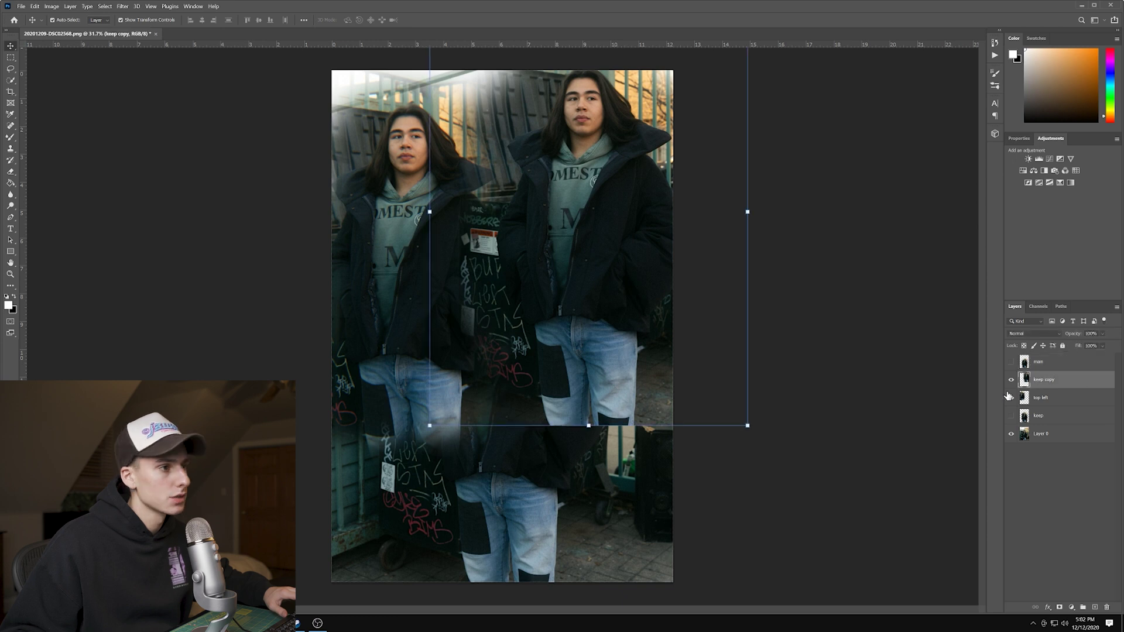
pyautogui.doubleClick(1048, 387)
pyautogui.write('top right')
pyautogui.press('Return')
# Softly erase the top right layer's edges and, with main shown again, the main layer's right side to blend the figures
pyautogui.press('e')
pyautogui.moveTo(680, 427)
pyautogui.mouseDown()
pyautogui.moveTo(590, 436)
pyautogui.moveTo(509, 406)
pyautogui.moveTo(493, 319)
pyautogui.moveTo(465, 258)
pyautogui.moveTo(460, 154)
pyautogui.moveTo(650, 105)
pyautogui.mouseUp()
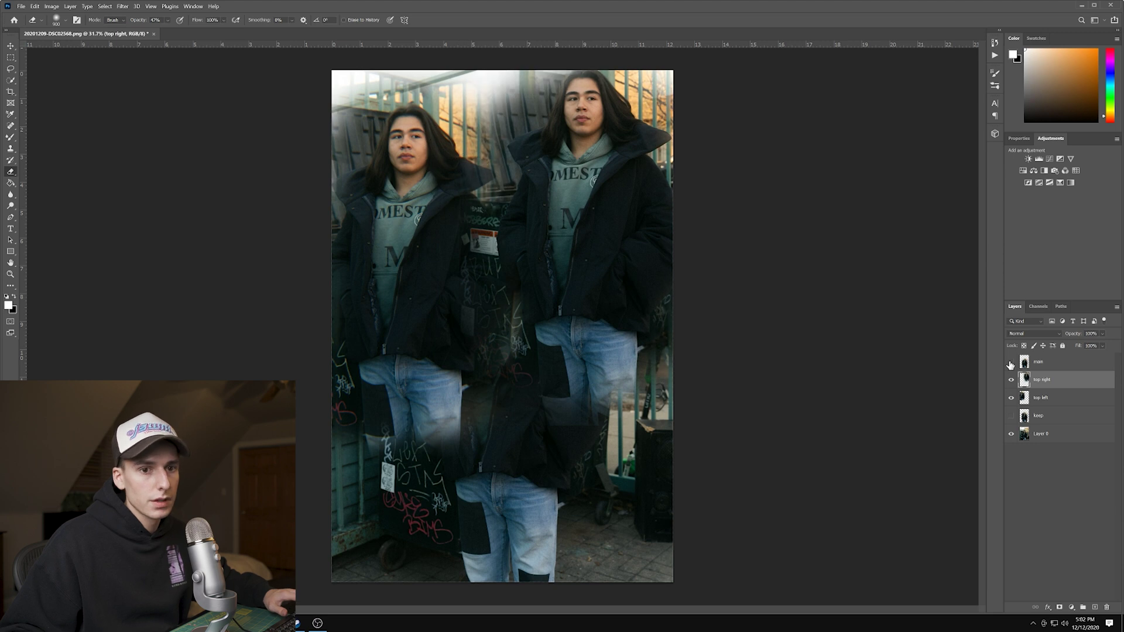
pyautogui.click(1011, 363)
pyautogui.click(1057, 367)
pyautogui.moveTo(630, 257)
pyautogui.mouseDown()
pyautogui.moveTo(542, 186)
pyautogui.moveTo(590, 211)
pyautogui.moveTo(640, 283)
pyautogui.moveTo(652, 310)
pyautogui.moveTo(652, 411)
pyautogui.mouseUp()
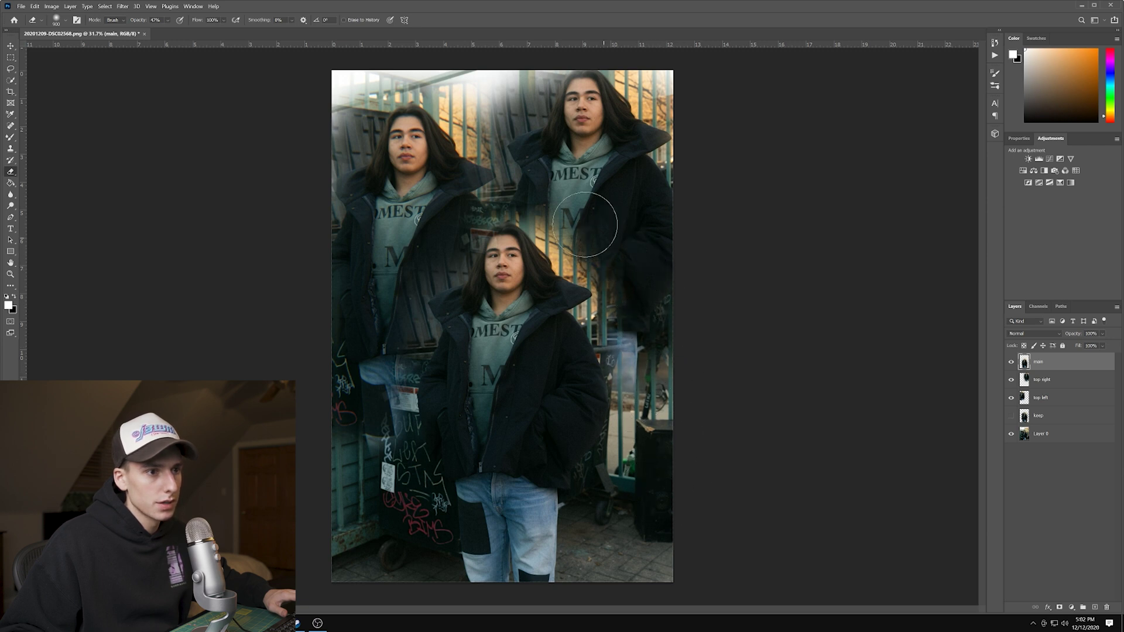
pyautogui.hotkey('alt', '[')
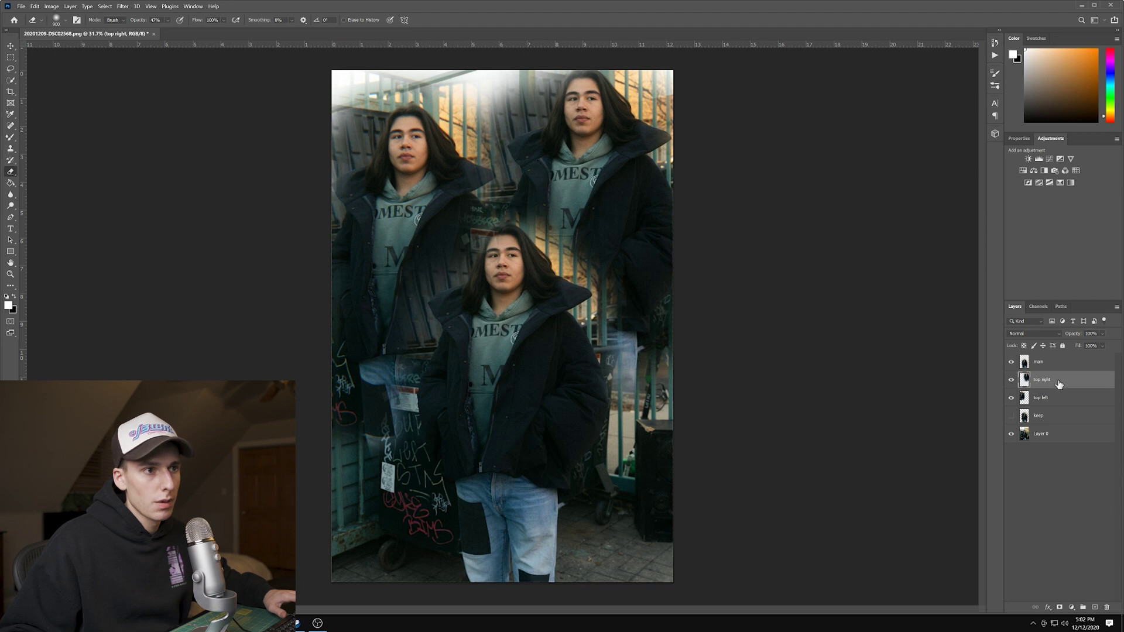
pyautogui.moveTo(510, 116)
pyautogui.mouseDown()
pyautogui.moveTo(496, 98)
pyautogui.moveTo(477, 133)
pyautogui.moveTo(514, 50)
pyautogui.mouseUp()
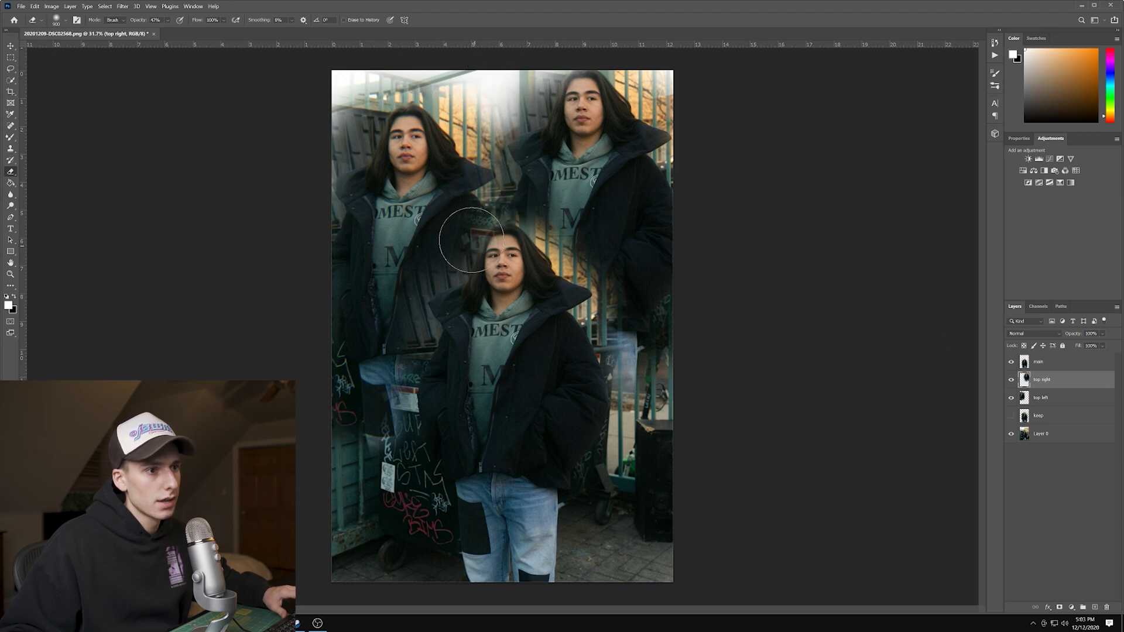
# Apply a Camera Raw optics distortion of -1 to the green channel of the top right layer
pyautogui.click(1040, 308)
pyautogui.click(1056, 360)
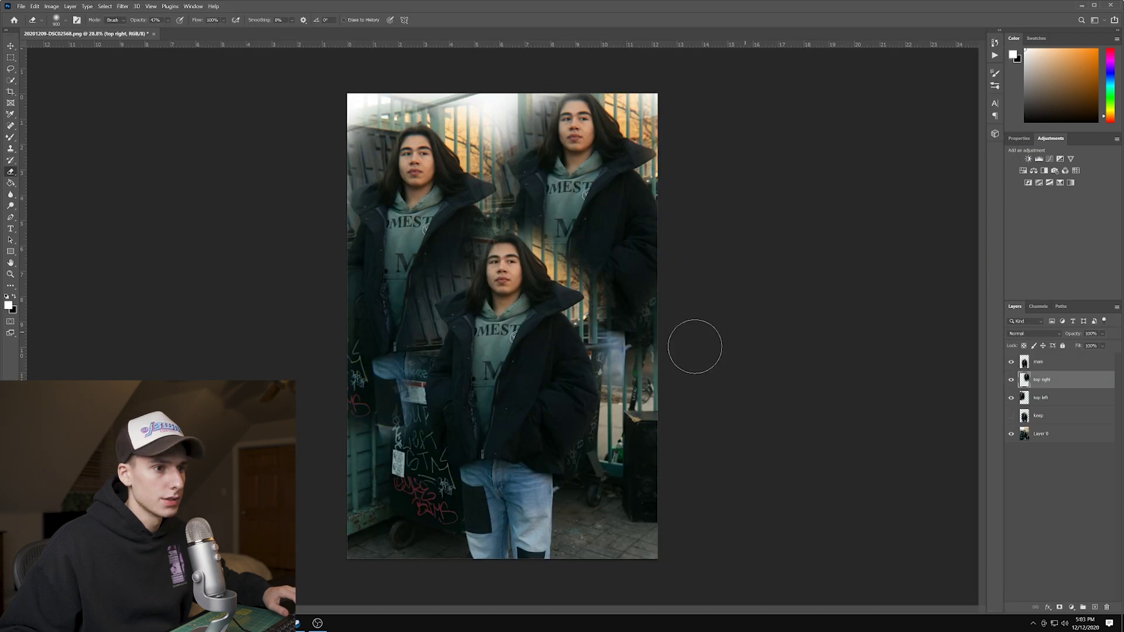
pyautogui.scroll(-1, 695, 346)
pyautogui.scroll(6, 502, 226)
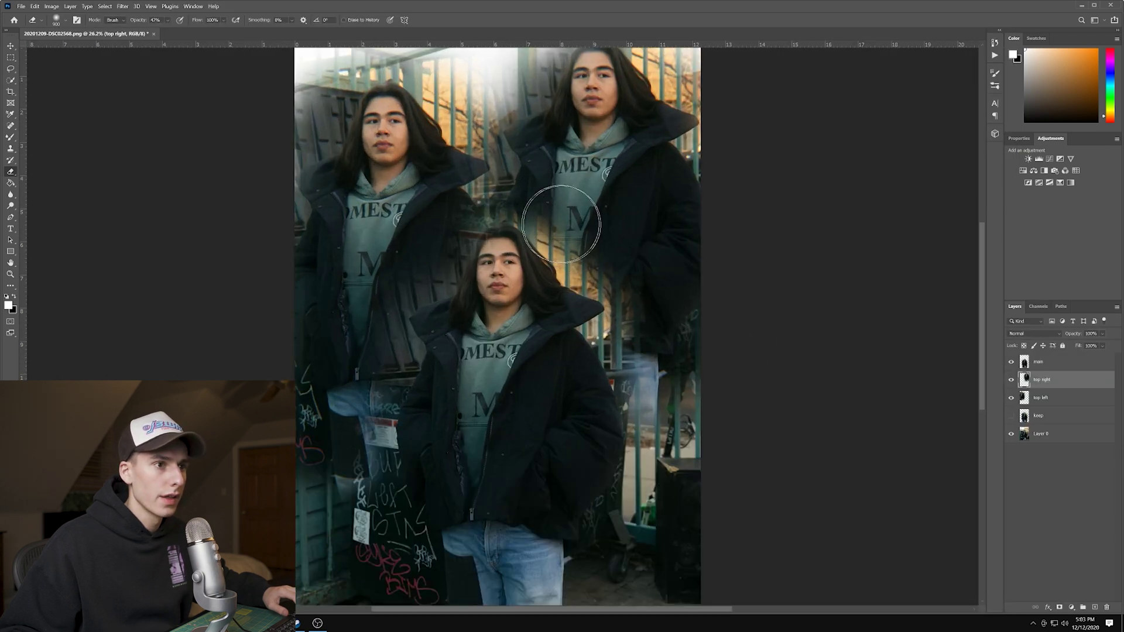
# Nudge the top right layer's figure slightly to the left within the photo
pyautogui.scroll(-1, 1004, 403)
pyautogui.scroll(-2, 98, 111)
pyautogui.click(11, 45)
pyautogui.moveTo(529, 164); pyautogui.dragTo(523, 162)
pyautogui.scroll(-4, 767, 220)
pyautogui.click(769, 223)
pyautogui.scroll(1, 503, 314)
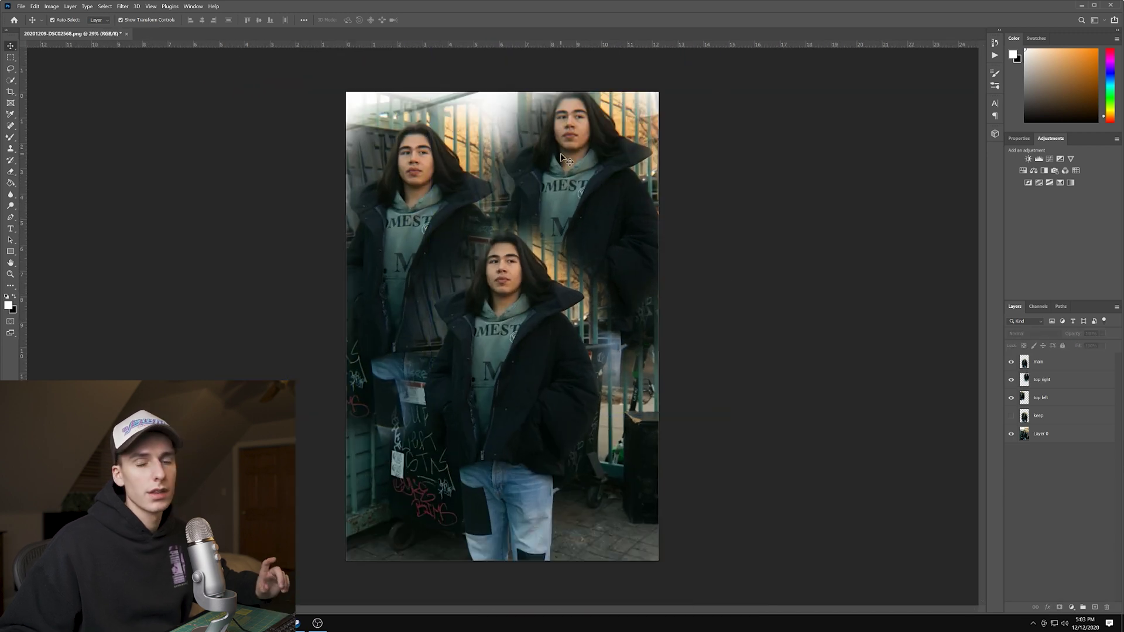
pyautogui.click(598, 201)
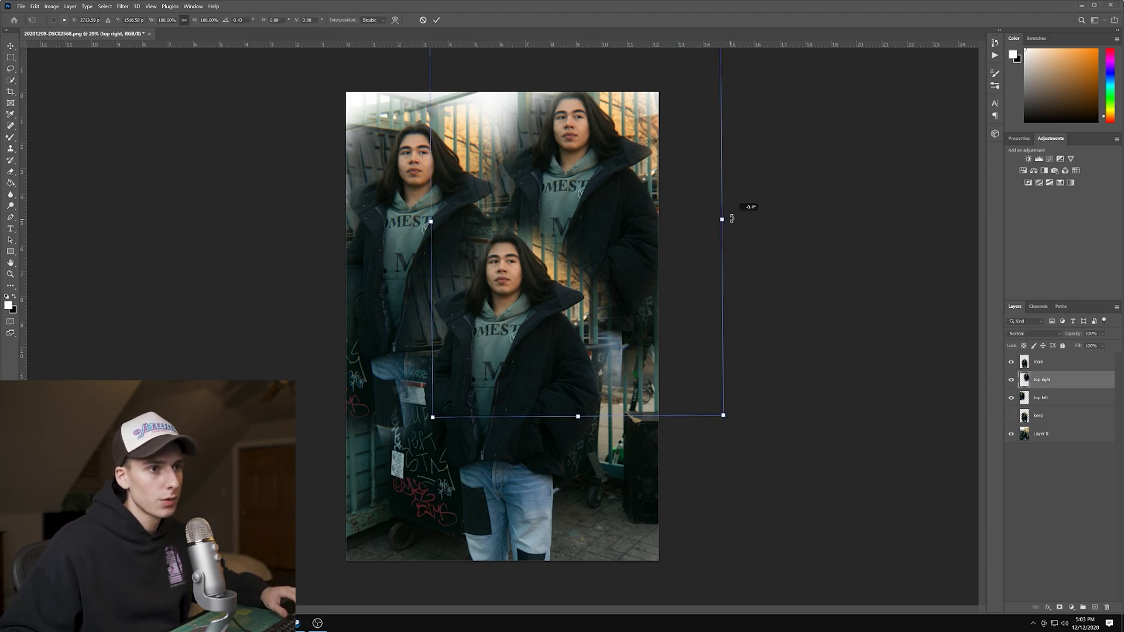
# Duplicate the keep layer and name the copy "bottom right"
pyautogui.click(1047, 417)
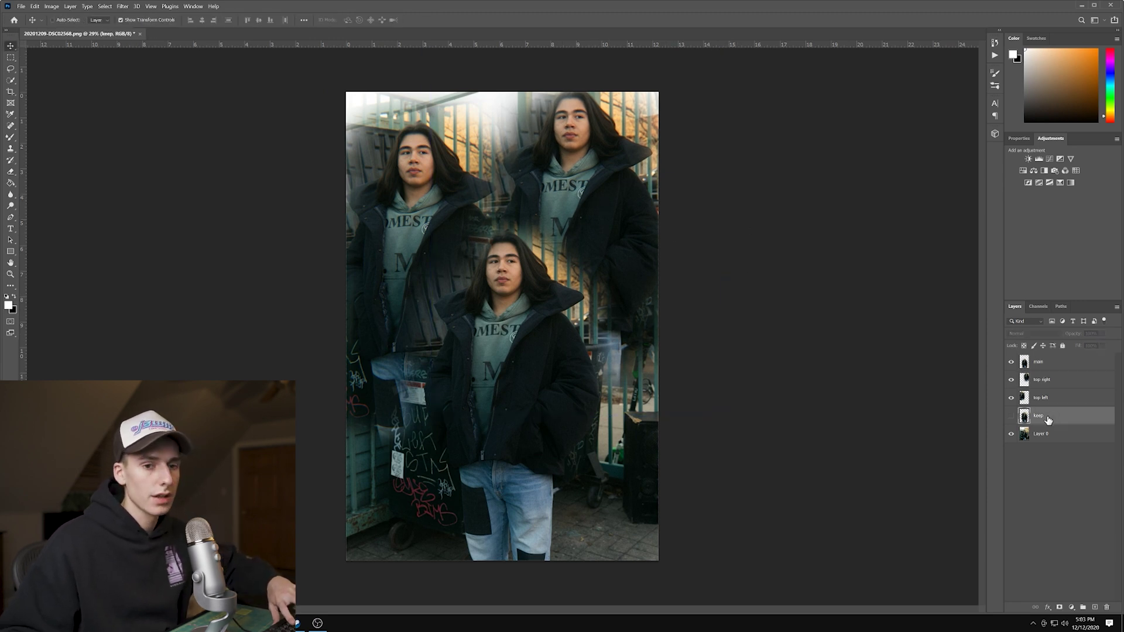
pyautogui.hotkey('ctrl', 'j')
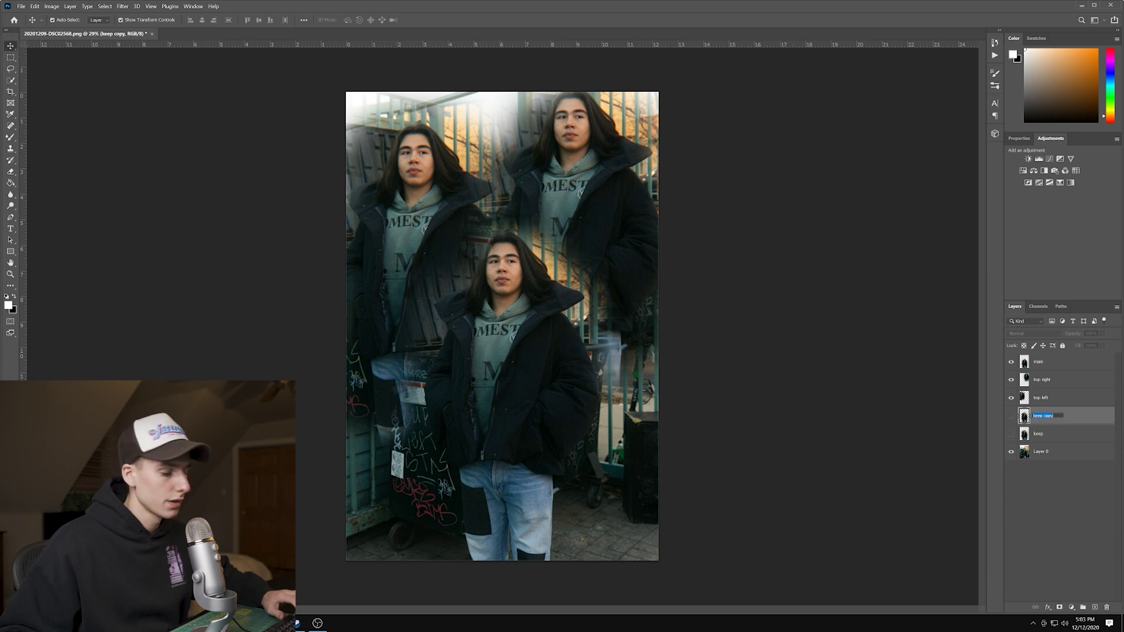
pyautogui.write('bottom r')
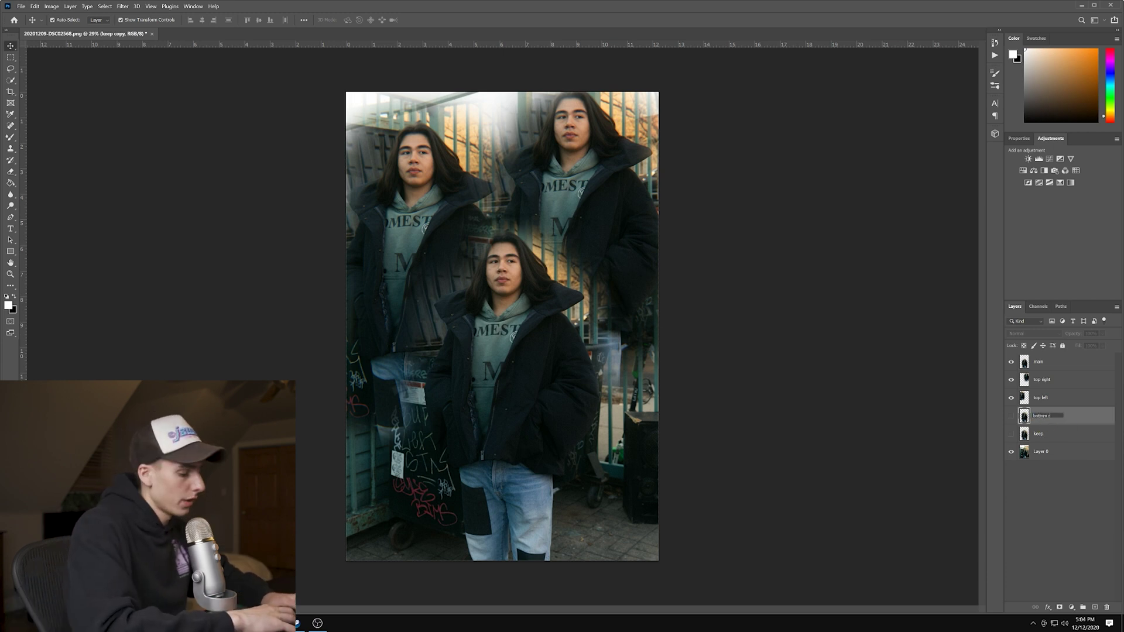
pyautogui.write('ight')
pyautogui.press('Return')
# Bring the bottom right layer to the top of the stack, show it and move its figure into the photo's lower right area
pyautogui.moveTo(1039, 415); pyautogui.dragTo(1037, 359)
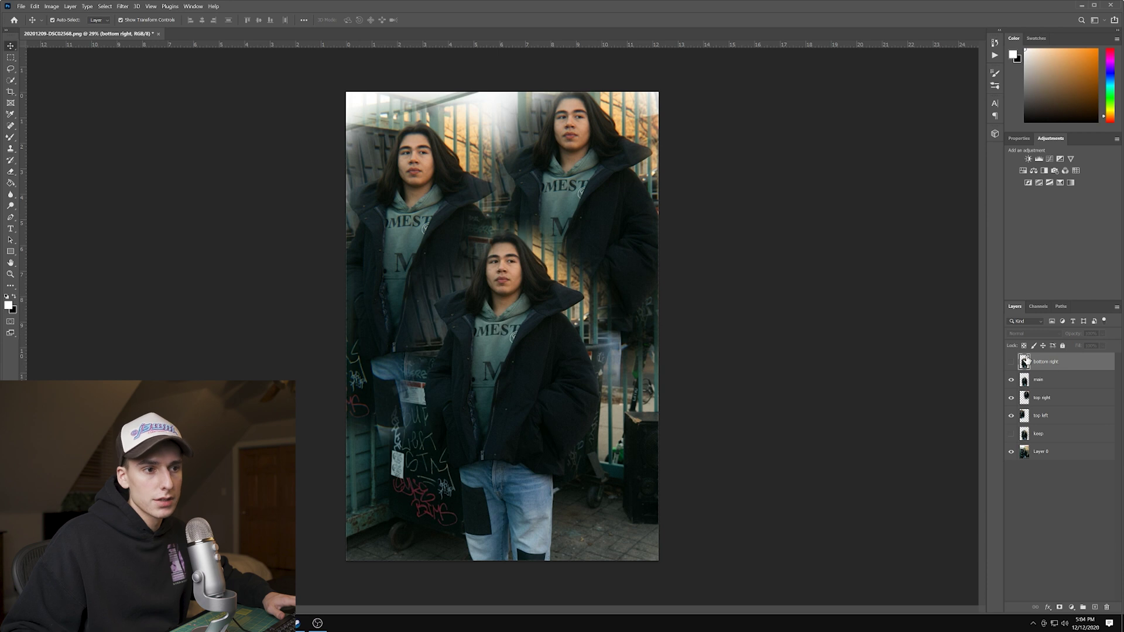
pyautogui.moveTo(510, 350); pyautogui.dragTo(591, 460)
pyautogui.hotkey('ctrl', 'z')
pyautogui.click(1011, 361)
# Place main above the bottom right layer and softly erase the overlapping edges of both layers to blend the figures
pyautogui.press('e')
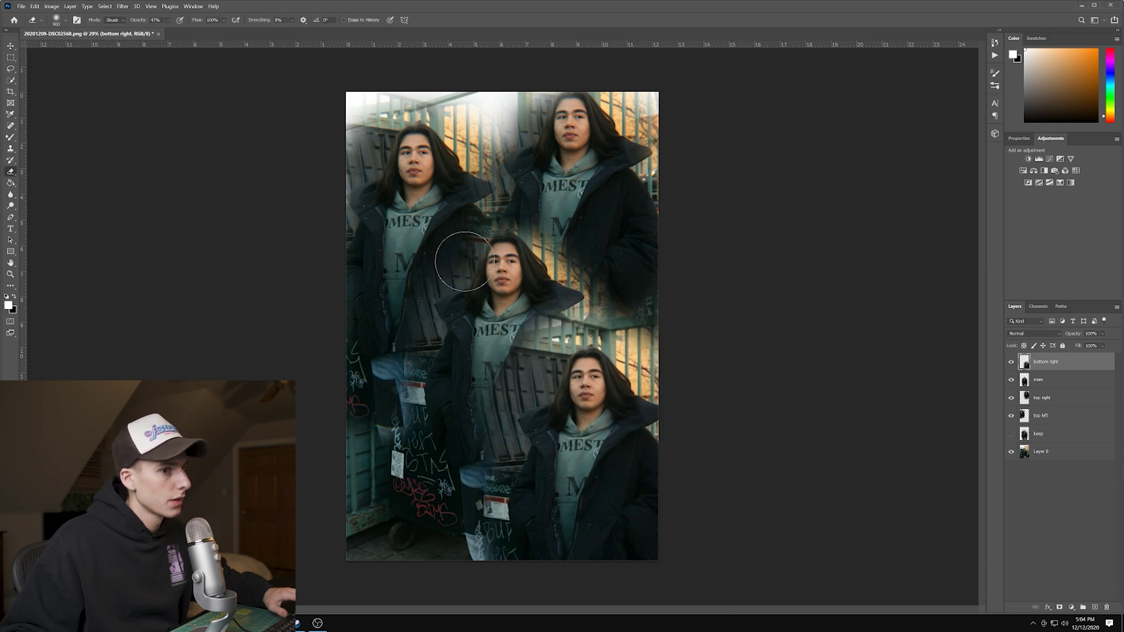
pyautogui.moveTo(656, 332); pyautogui.dragTo(586, 303)
pyautogui.moveTo(1048, 380); pyautogui.dragTo(1049, 357)
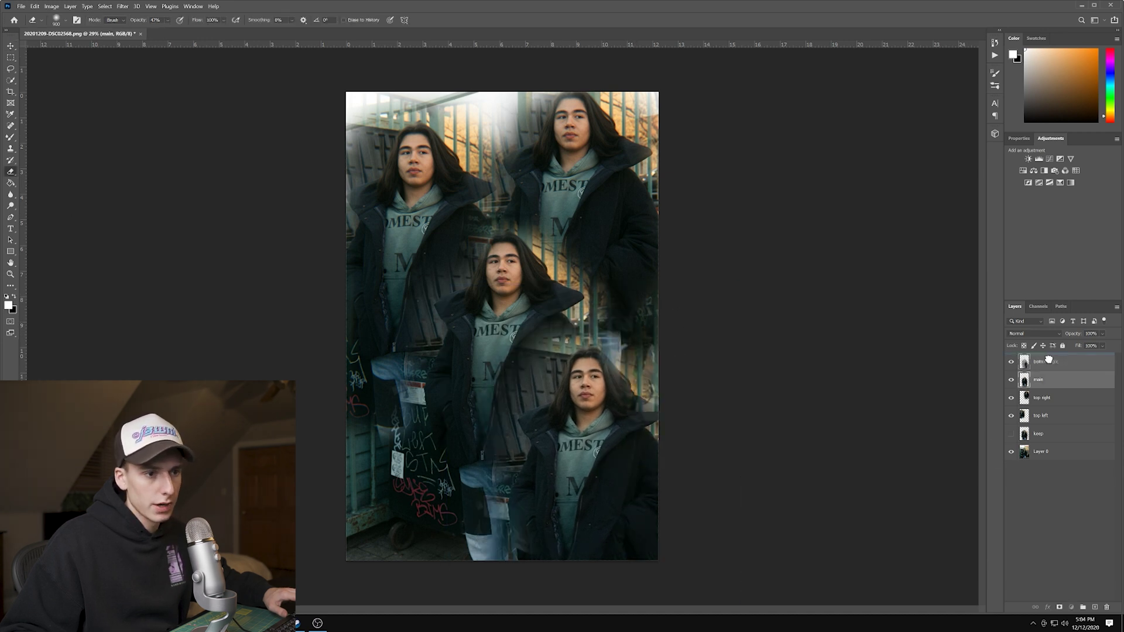
pyautogui.moveTo(592, 527)
pyautogui.mouseDown()
pyautogui.moveTo(564, 394)
pyautogui.moveTo(582, 371)
pyautogui.moveTo(665, 352)
pyautogui.moveTo(582, 377)
pyautogui.moveTo(562, 401)
pyautogui.moveTo(569, 446)
pyautogui.mouseUp()
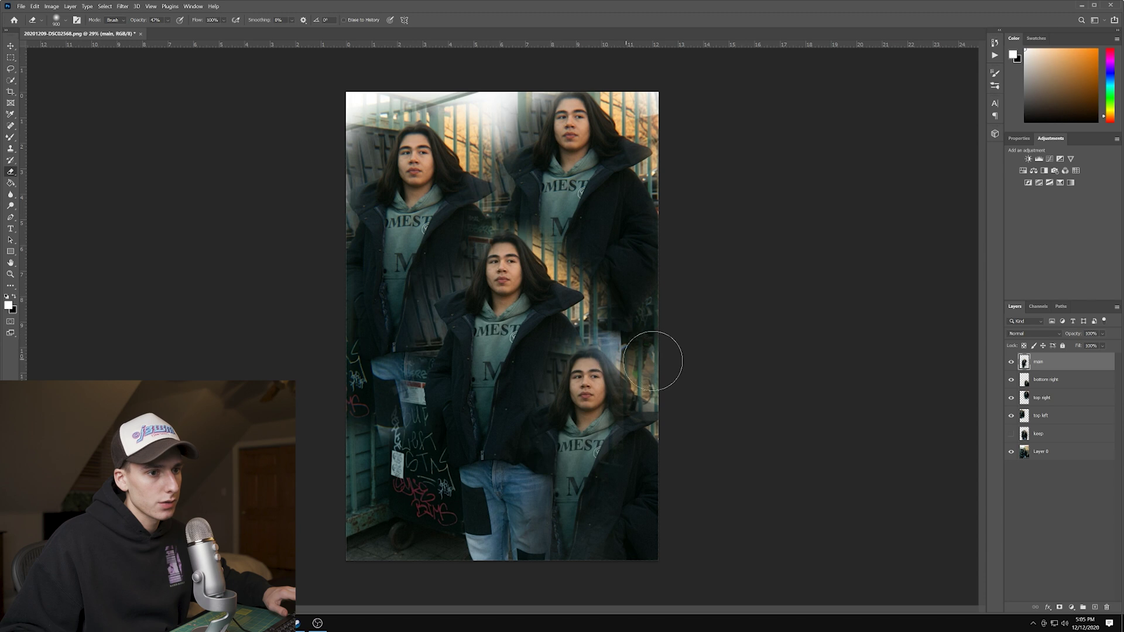
# Apply a slight Camera Raw optics distortion to the green channel of the bottom right layer
pyautogui.click(1039, 306)
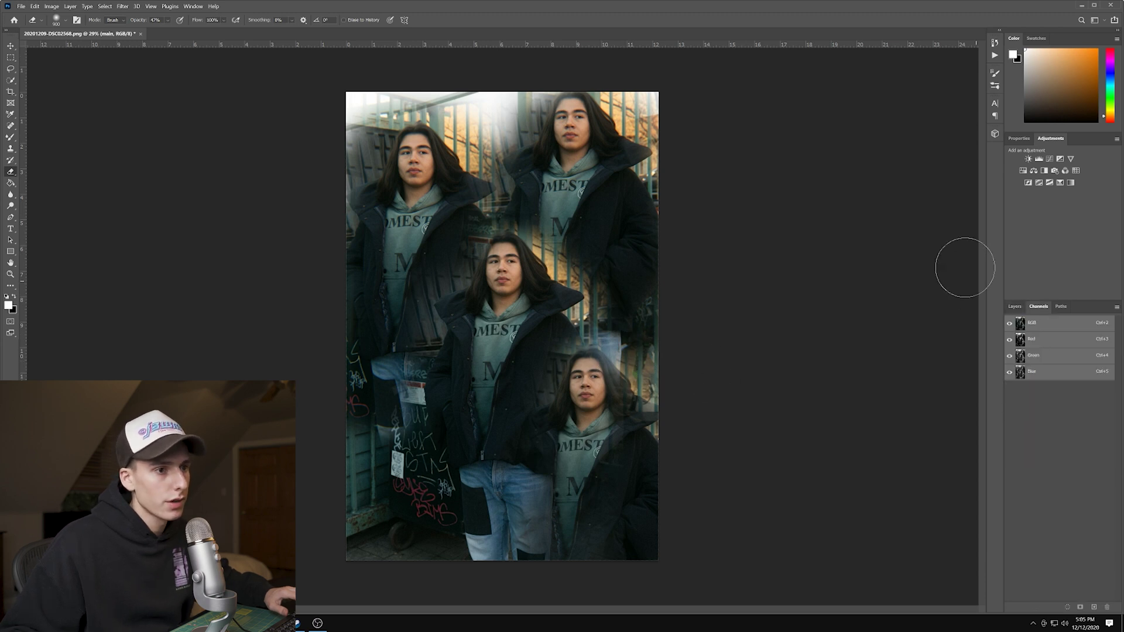
pyautogui.press('F7')
pyautogui.click(1062, 382)
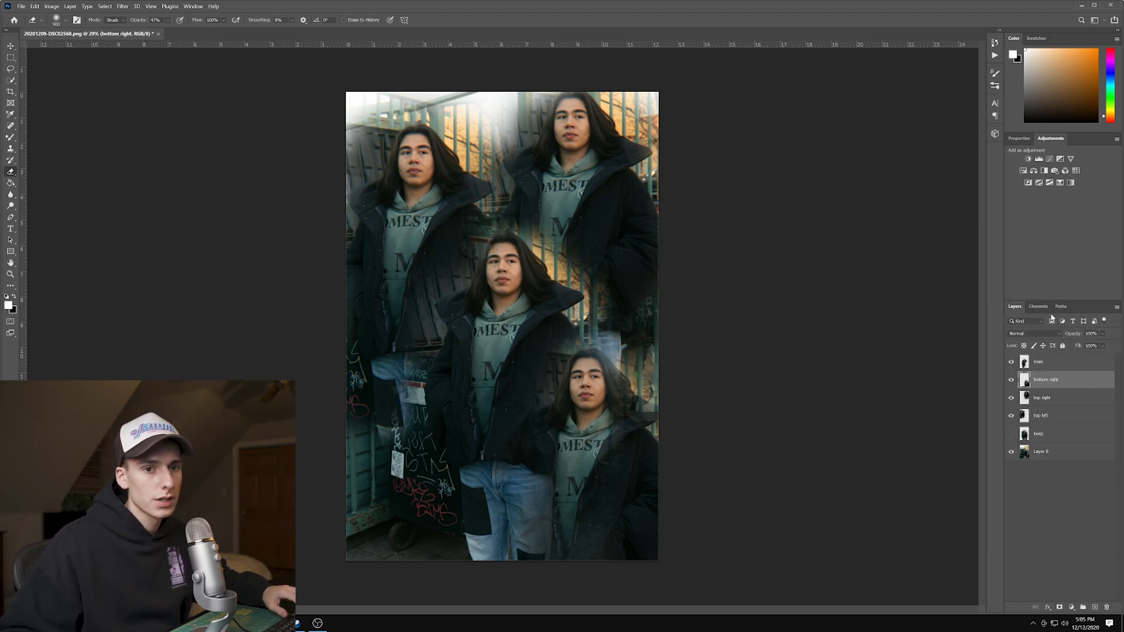
pyautogui.click(1039, 306)
pyautogui.click(1044, 357)
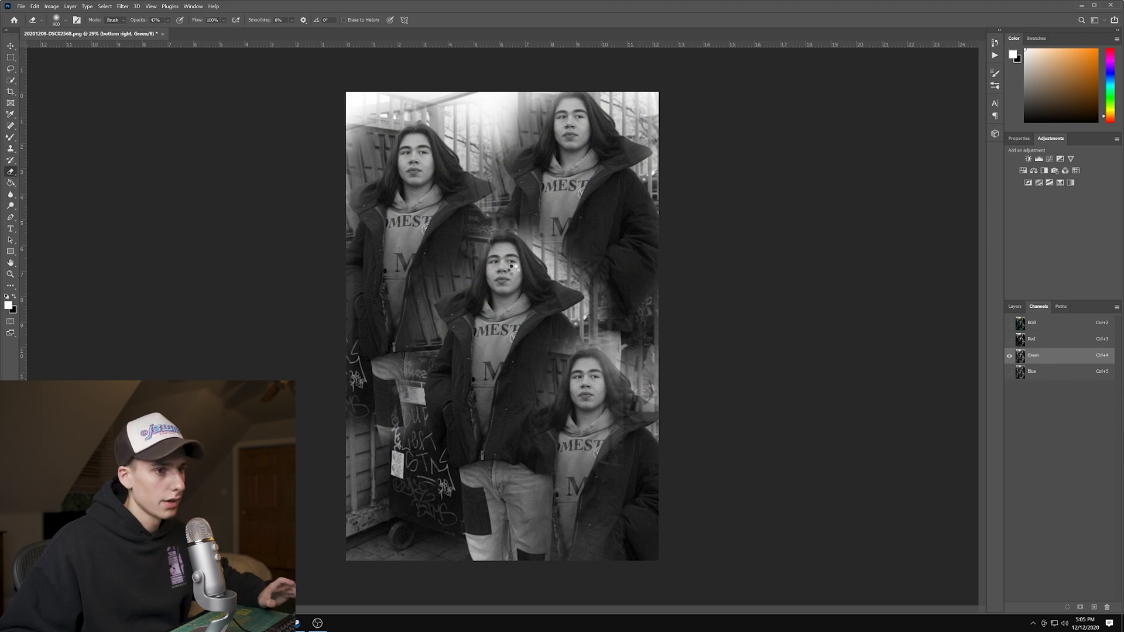
pyautogui.hotkey('ctrl', 'shift', 'a')
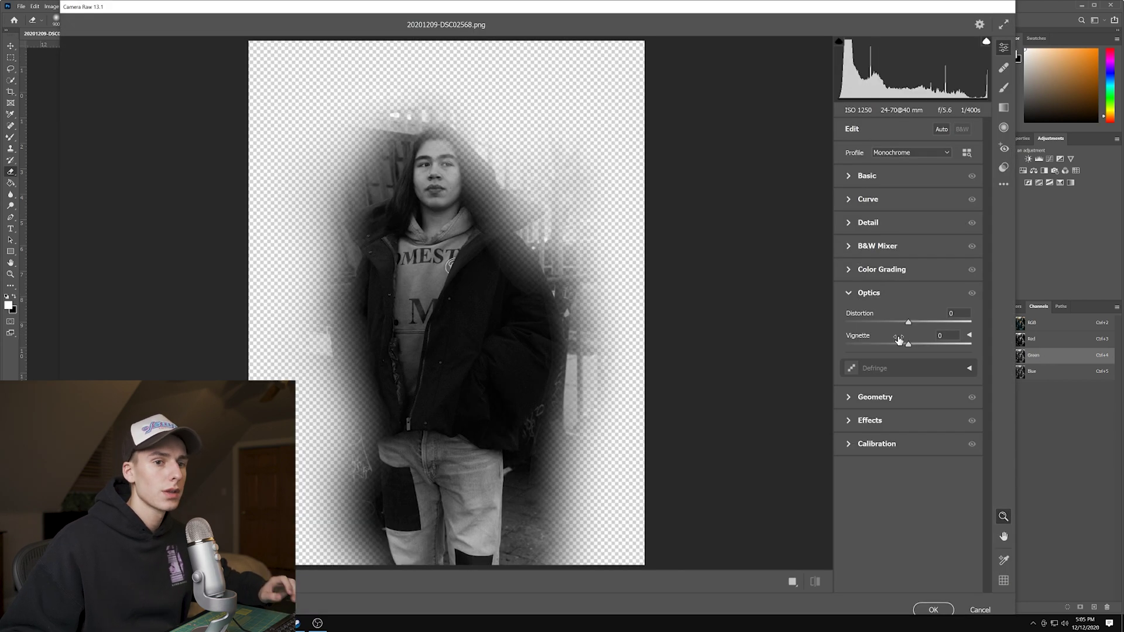
pyautogui.moveTo(908, 323); pyautogui.dragTo(910, 327)
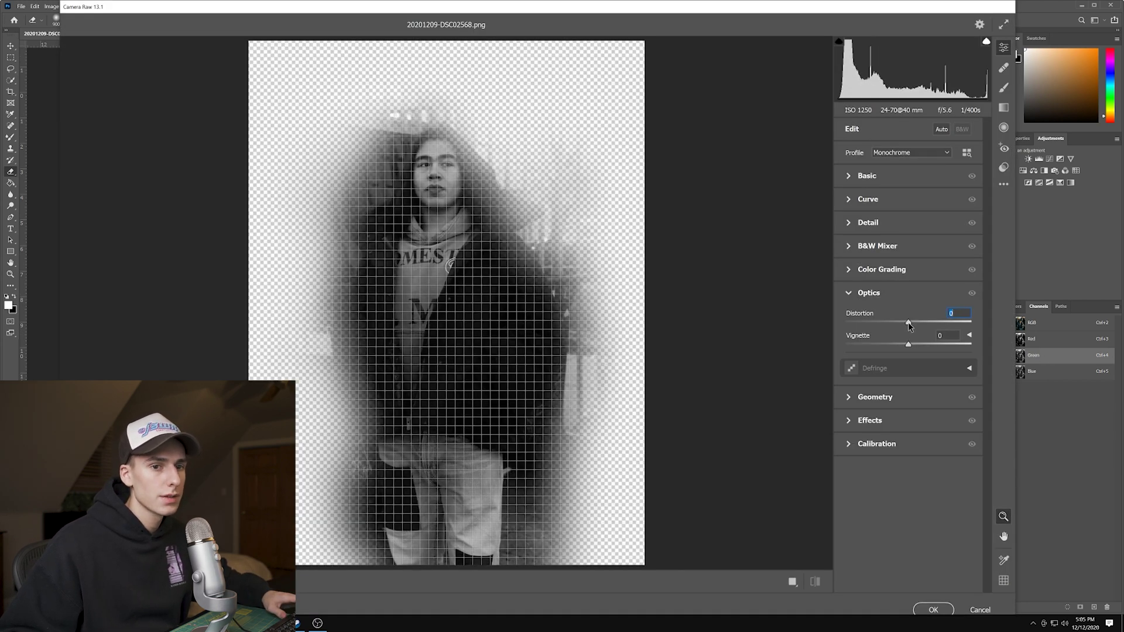
pyautogui.click(933, 609)
# Apply a slight Camera Raw optics distortion to the blue channel of the bottom right layer and restore the full-colour composite
pyautogui.click(1048, 373)
pyautogui.moveTo(1048, 375); pyautogui.dragTo(1048, 379)
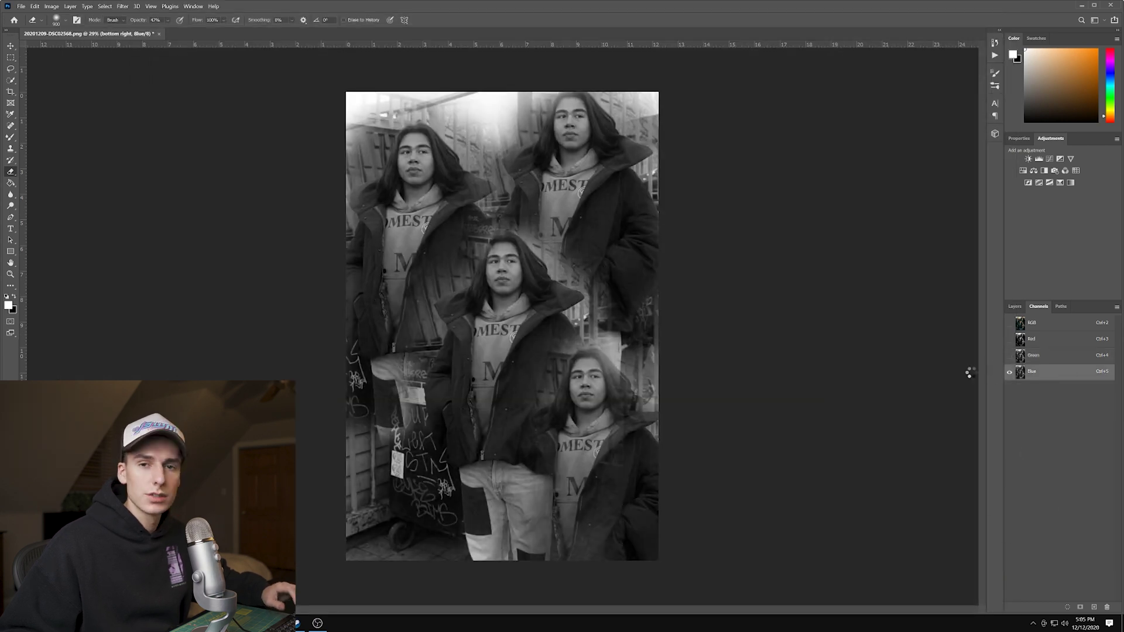
pyautogui.hotkey('ctrl', 'shift', 'a')
pyautogui.moveTo(908, 322); pyautogui.dragTo(907, 322)
pyautogui.click(934, 610)
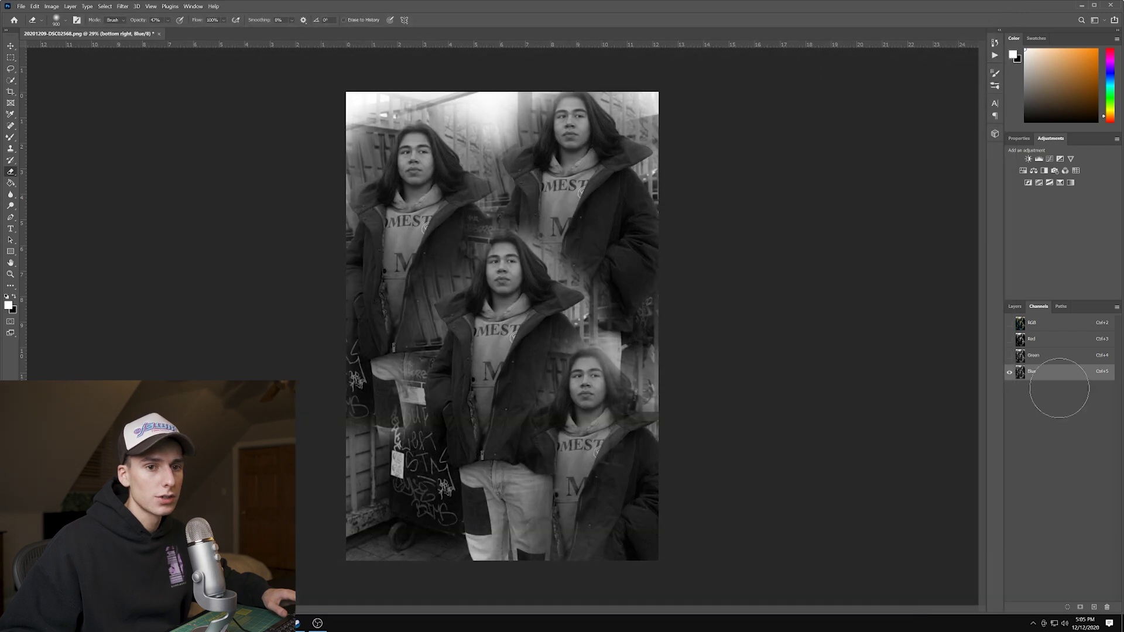
pyautogui.click(1054, 324)
pyautogui.click(1014, 306)
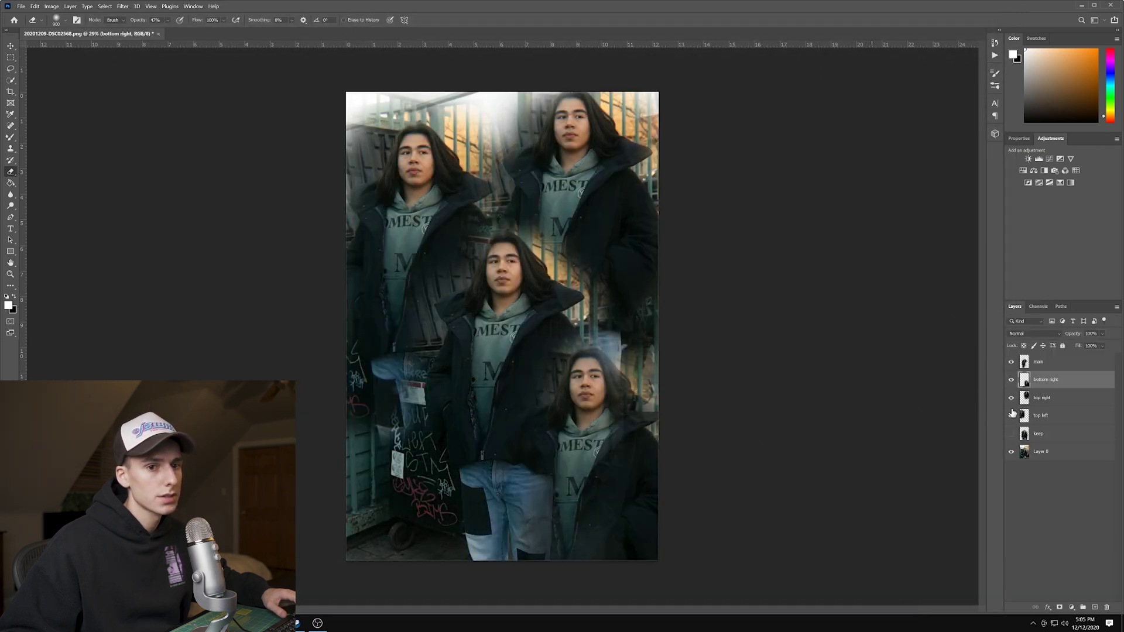
# Duplicate the keep layer and name the copy "bottom left"
pyautogui.click(1048, 433)
pyautogui.hotkey('ctrl', 'j')
pyautogui.write('bottom left')
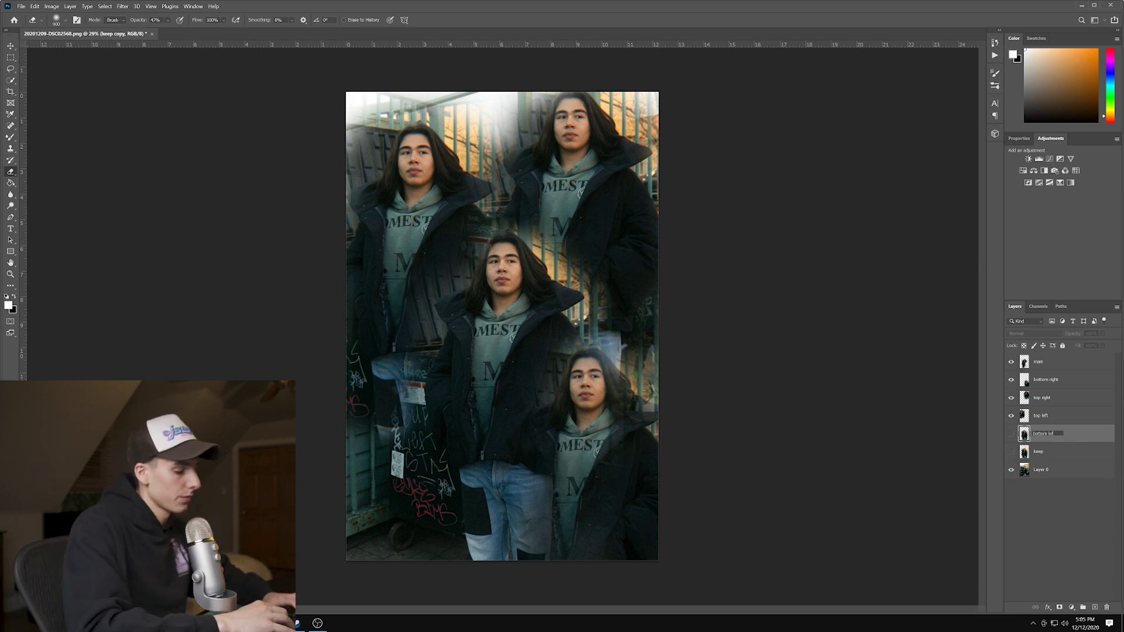
pyautogui.press('Return')
# Bring the bottom left layer to the top of the stack, show it and move its figure into the photo's lower left area
pyautogui.moveTo(1046, 437); pyautogui.dragTo(1048, 363)
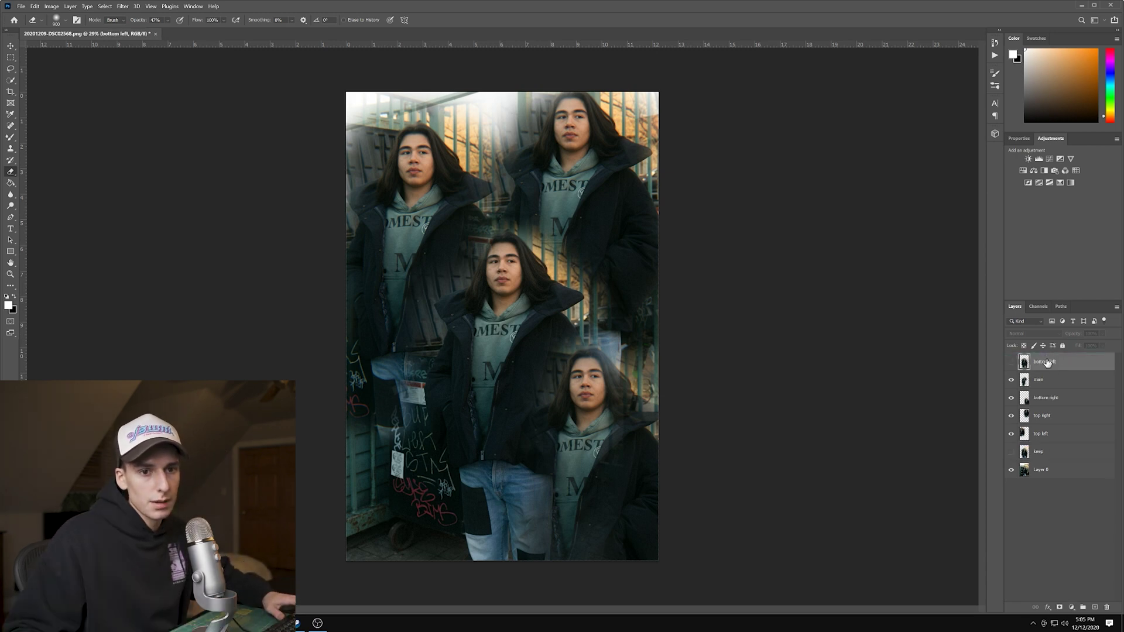
pyautogui.click(1012, 362)
pyautogui.press('v')
pyautogui.moveTo(550, 382); pyautogui.dragTo(479, 475)
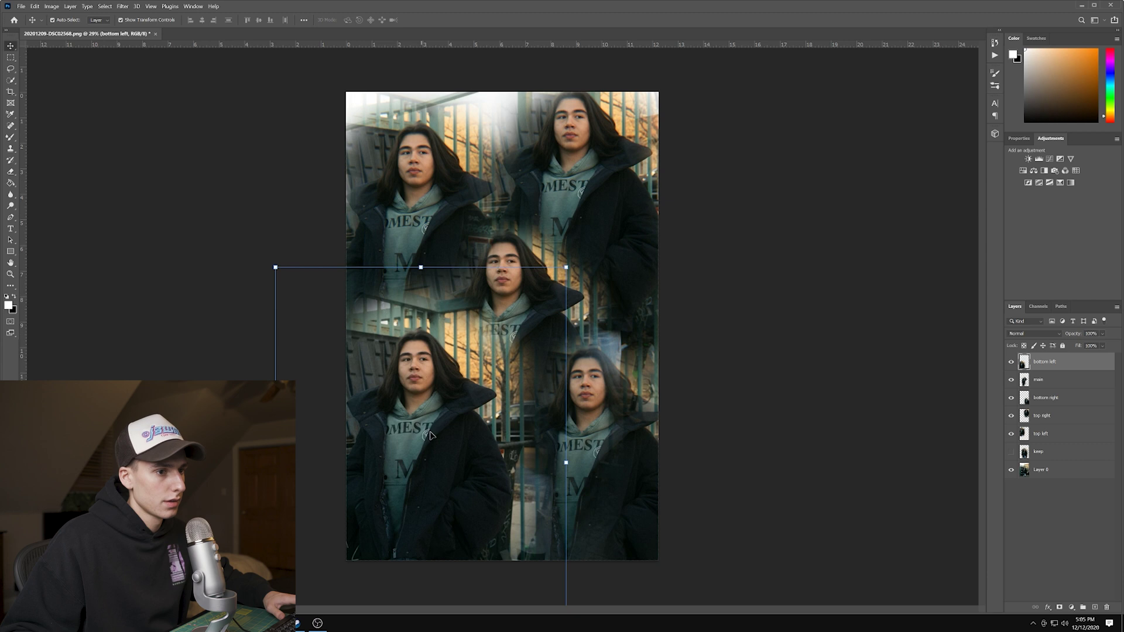
# Softly erase the bottom left layer where it overlaps the main figure and the jeans to blend it in
pyautogui.press('e')
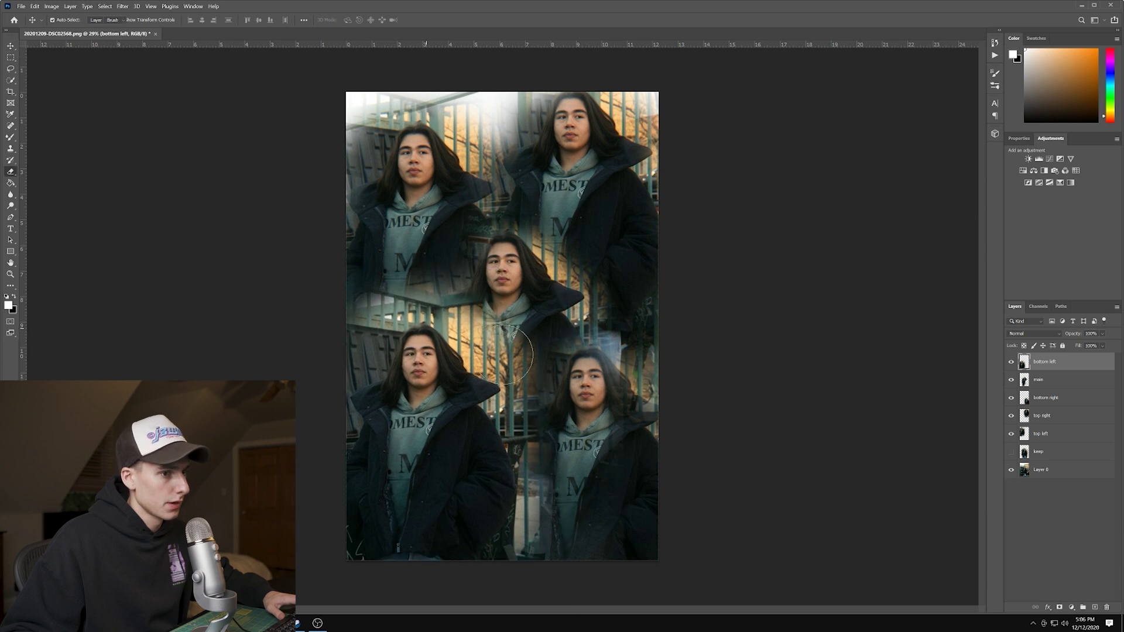
pyautogui.moveTo(495, 325)
pyautogui.mouseDown()
pyautogui.moveTo(509, 350)
pyautogui.moveTo(462, 296)
pyautogui.moveTo(434, 293)
pyautogui.moveTo(497, 414)
pyautogui.mouseUp()
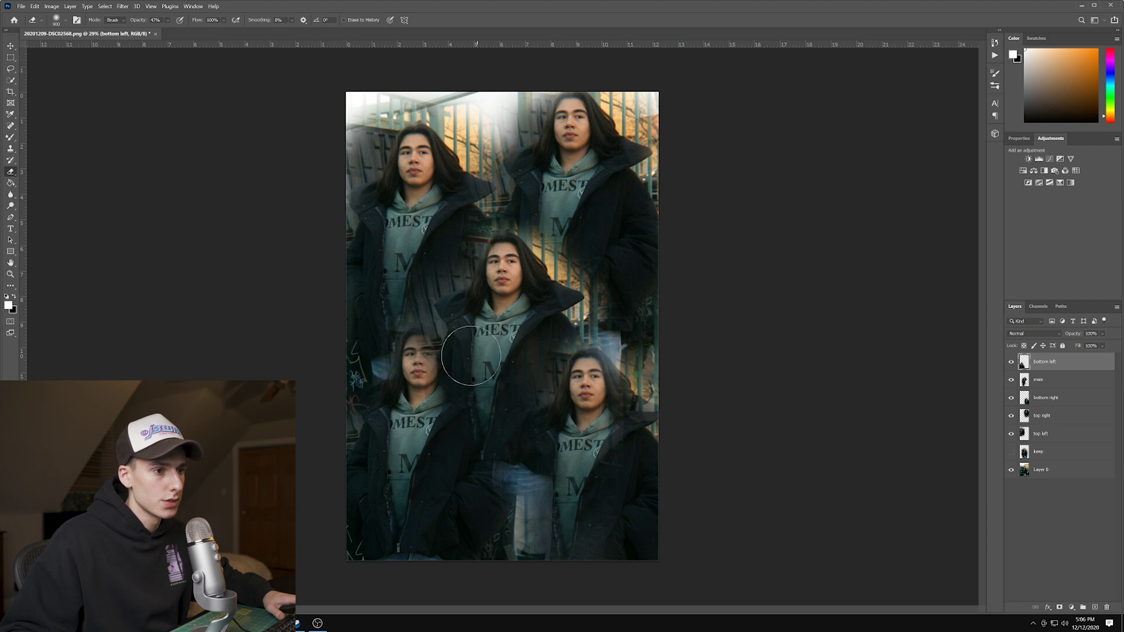
pyautogui.click(1056, 399)
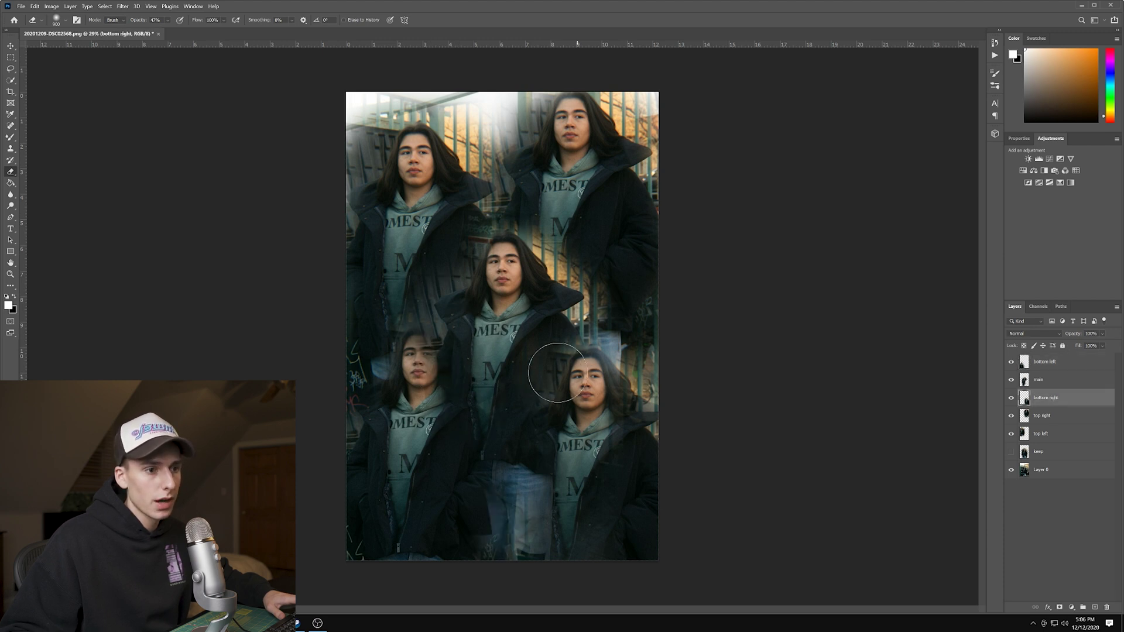
pyautogui.click(1061, 363)
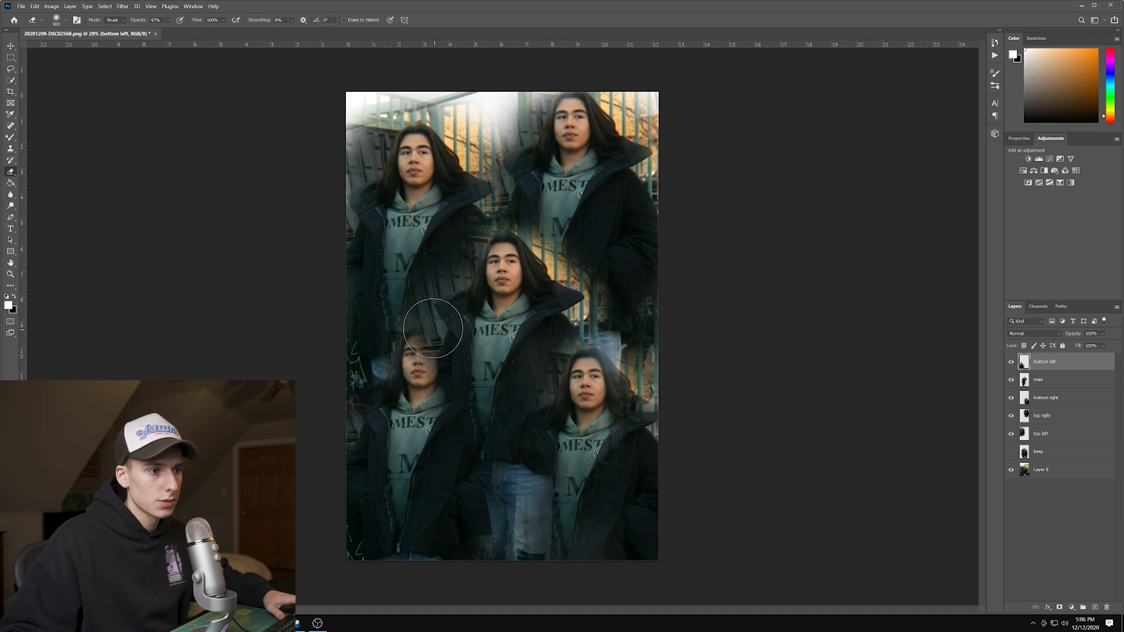
pyautogui.moveTo(497, 496); pyautogui.dragTo(511, 560)
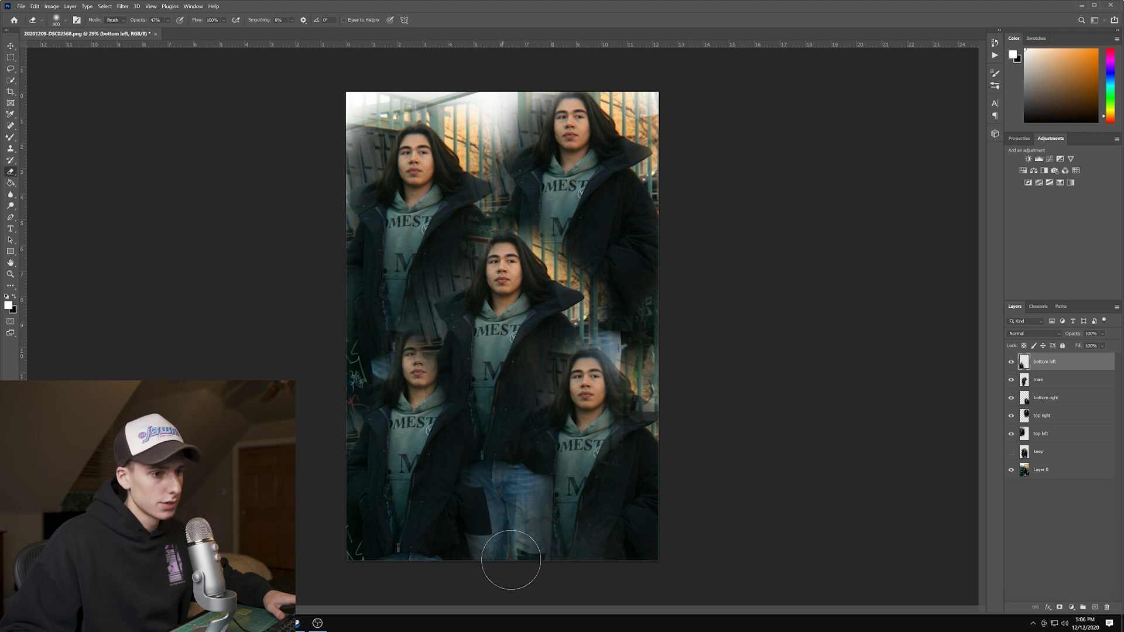
# Apply a slight Camera Raw optics distortion to the bottom left layer's green channel and a distortion of -2 to its blue channel
pyautogui.click(1038, 306)
pyautogui.click(1048, 357)
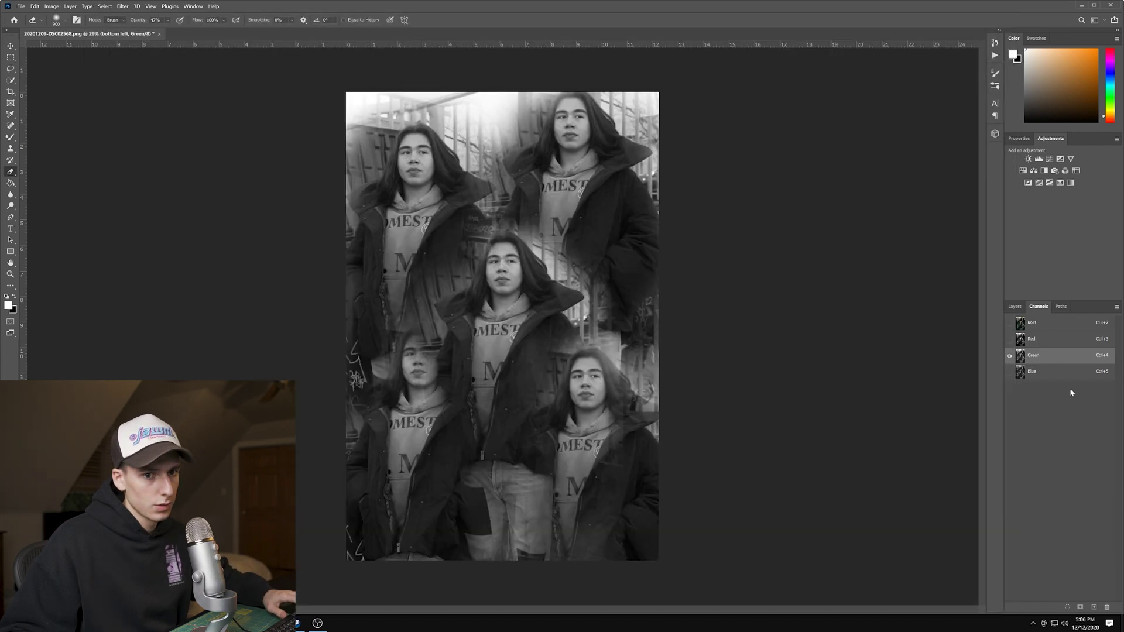
pyautogui.click(1057, 376)
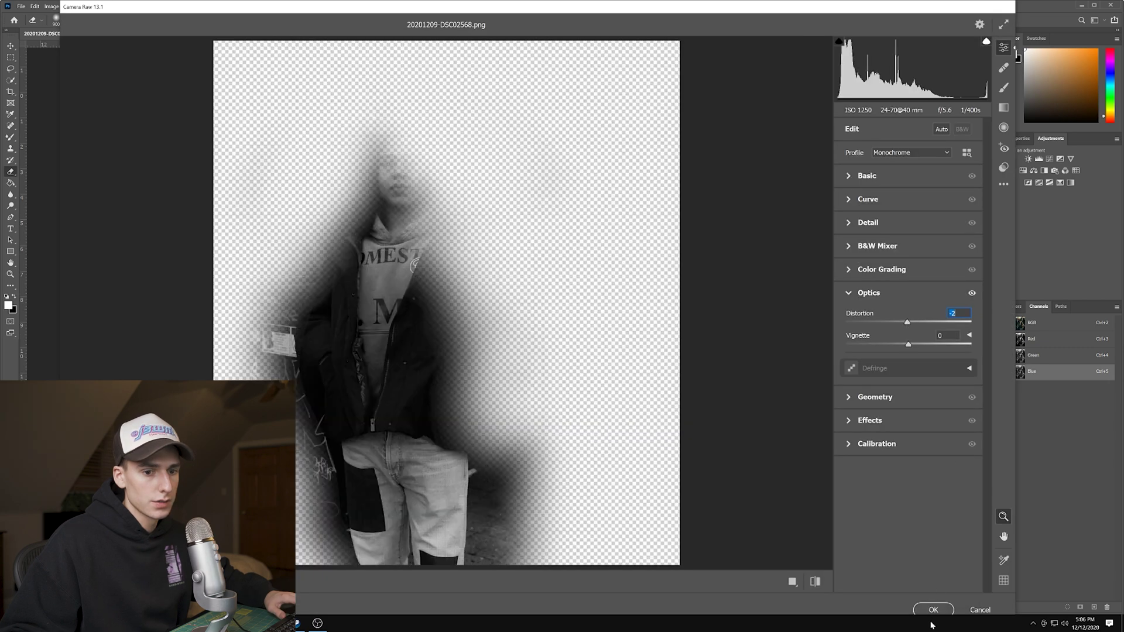
pyautogui.click(933, 610)
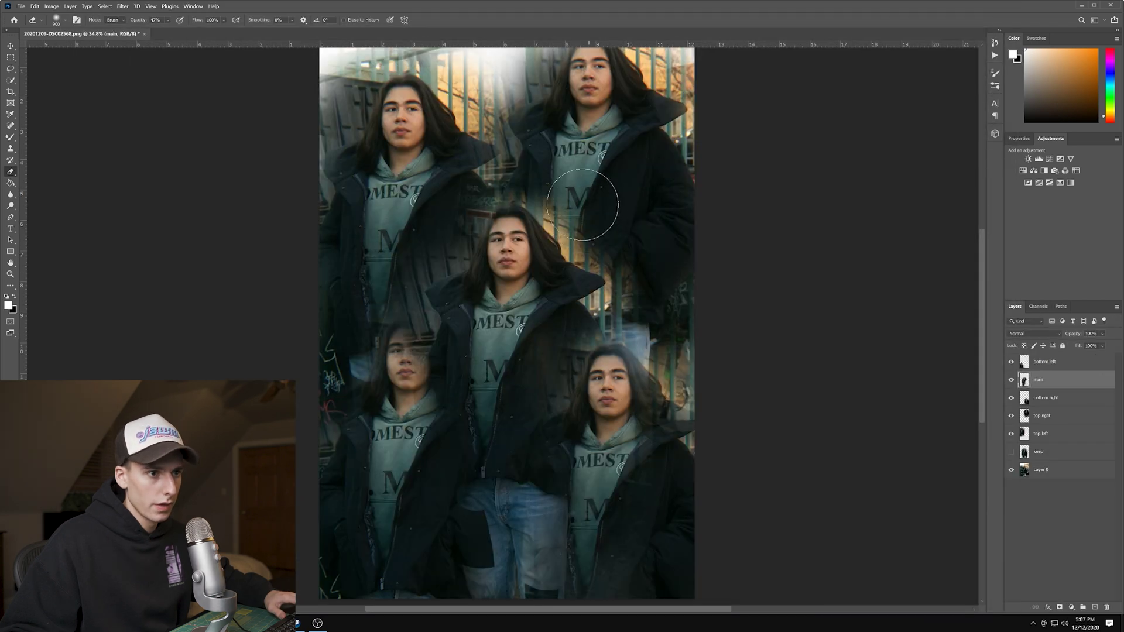
# Apply a slight negative Camera Raw optics distortion to the green and blue channels of the main layer
pyautogui.moveTo(582, 205)
pyautogui.mouseDown()
pyautogui.moveTo(595, 201)
pyautogui.moveTo(577, 175)
pyautogui.moveTo(590, 201)
pyautogui.moveTo(577, 246)
pyautogui.mouseUp()
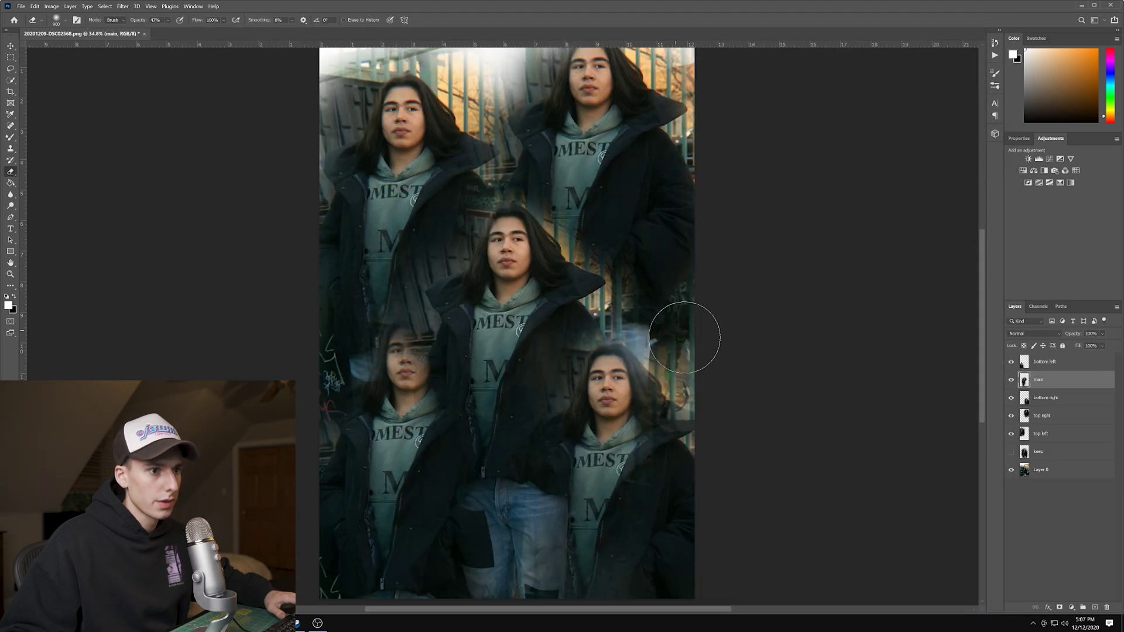
pyautogui.scroll(-2, 670, 329)
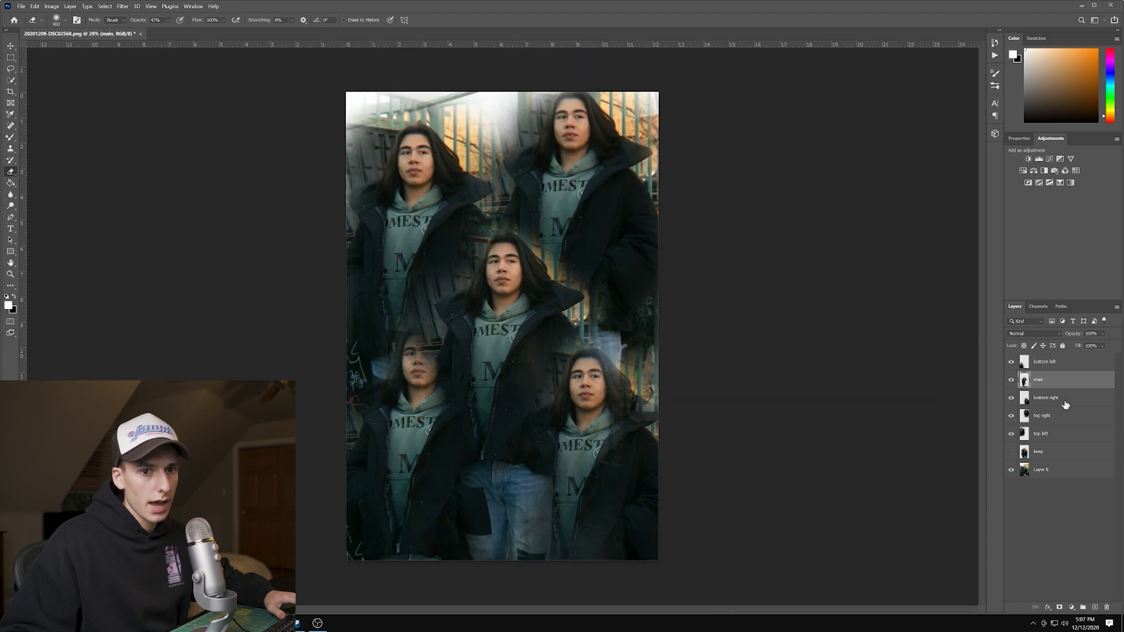
pyautogui.click(1038, 306)
pyautogui.click(1050, 356)
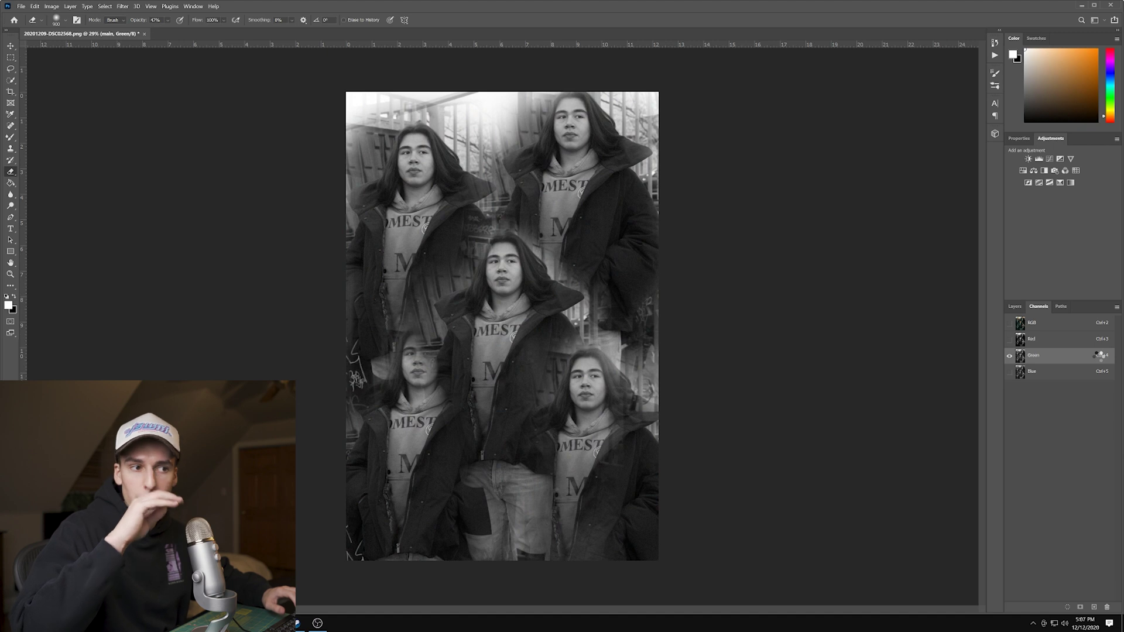
pyautogui.hotkey('ctrl', 'shift', 'a')
pyautogui.moveTo(908, 322); pyautogui.dragTo(906, 322)
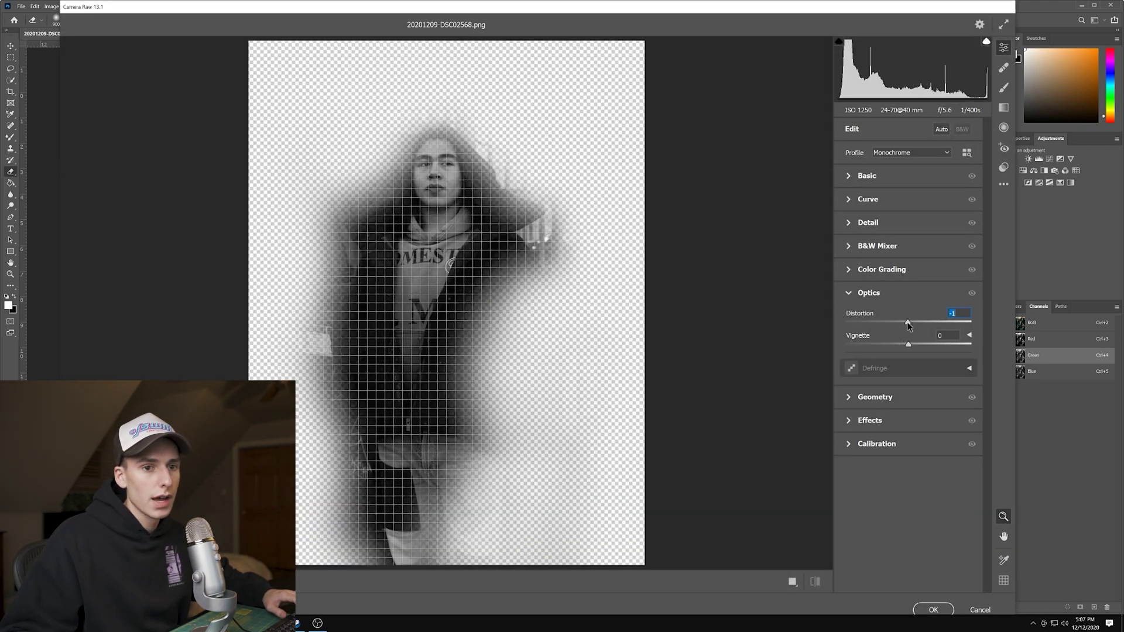
pyautogui.click(932, 610)
pyautogui.click(1036, 372)
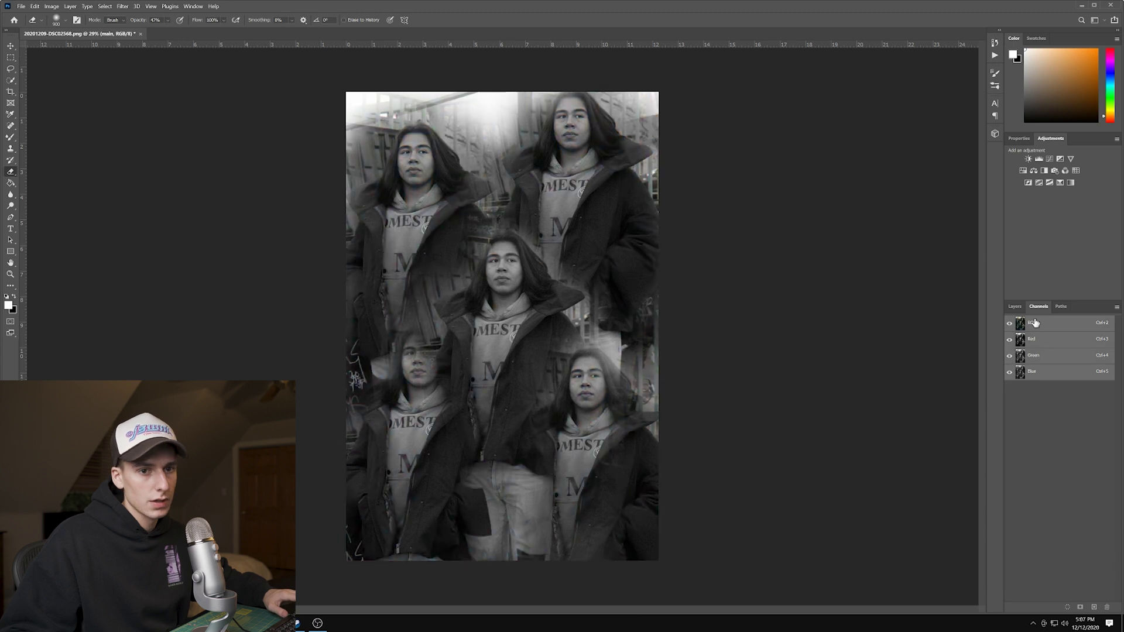
pyautogui.scroll(3, 499, 263)
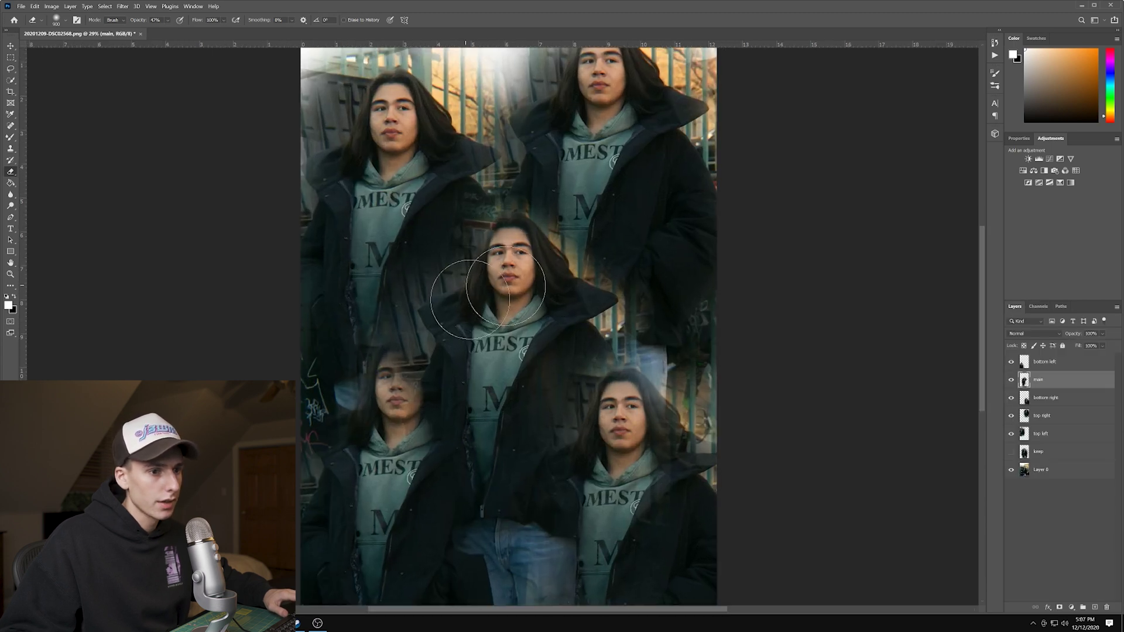
pyautogui.scroll(-3, 704, 370)
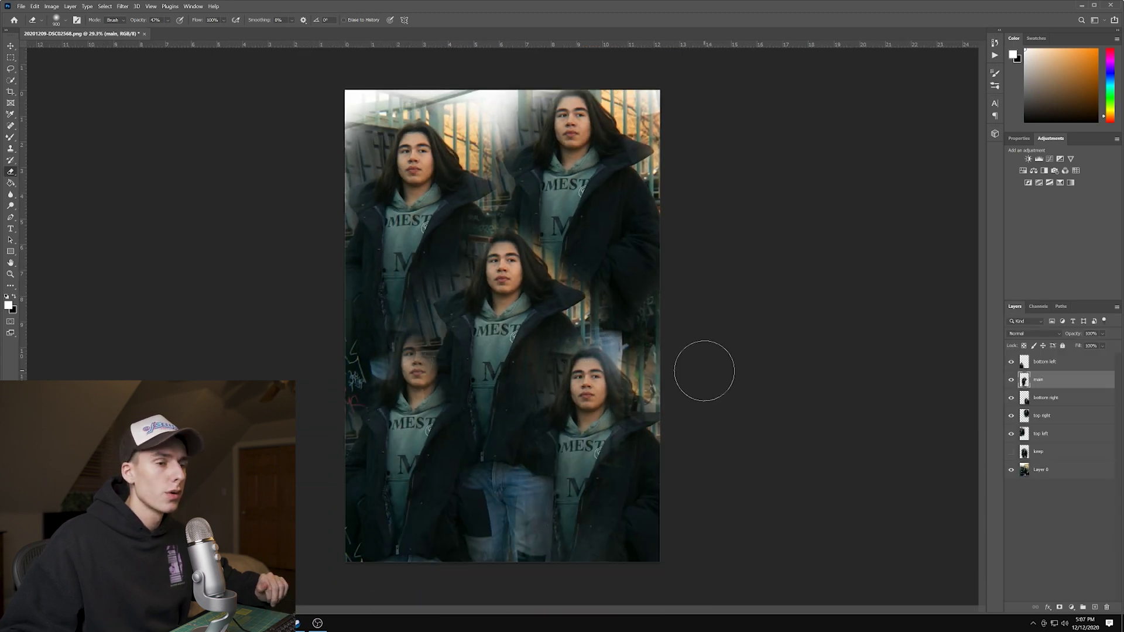
# Lower the opacity of the bottom left, bottom right, top right and top left layers to about 80% each
pyautogui.click(1075, 367)
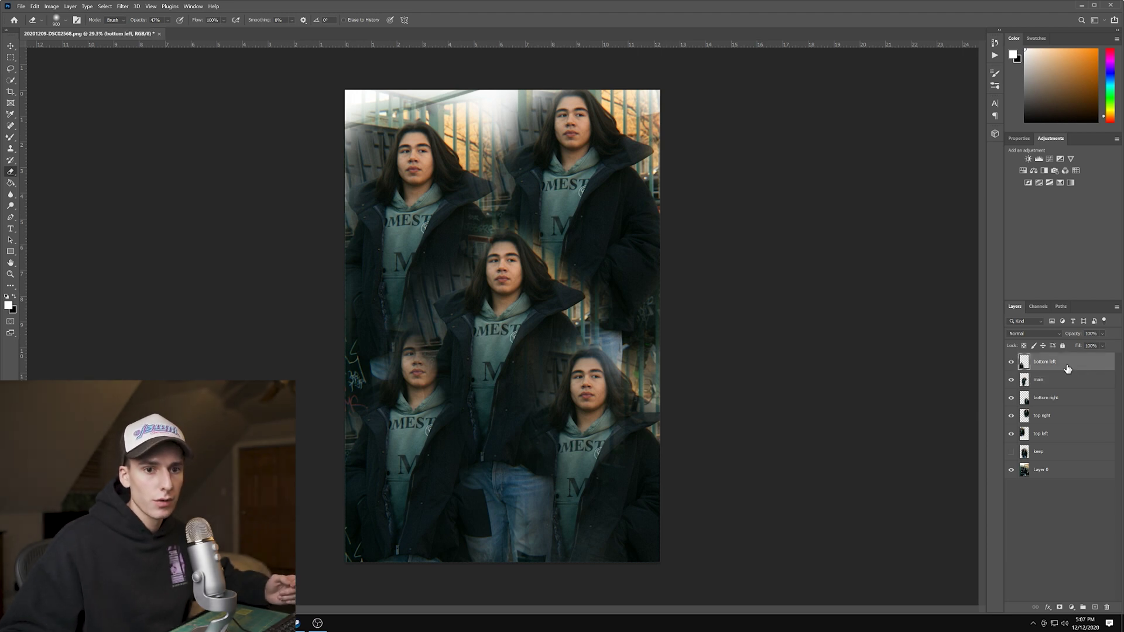
pyautogui.moveTo(1110, 346); pyautogui.dragTo(1110, 346)
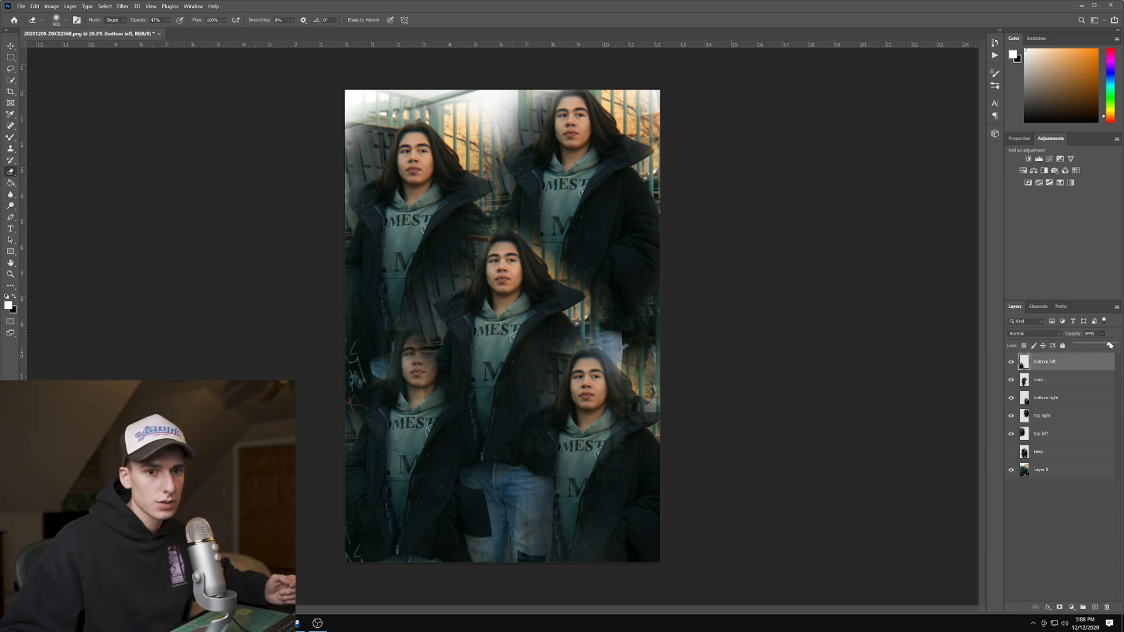
pyautogui.click(1088, 393)
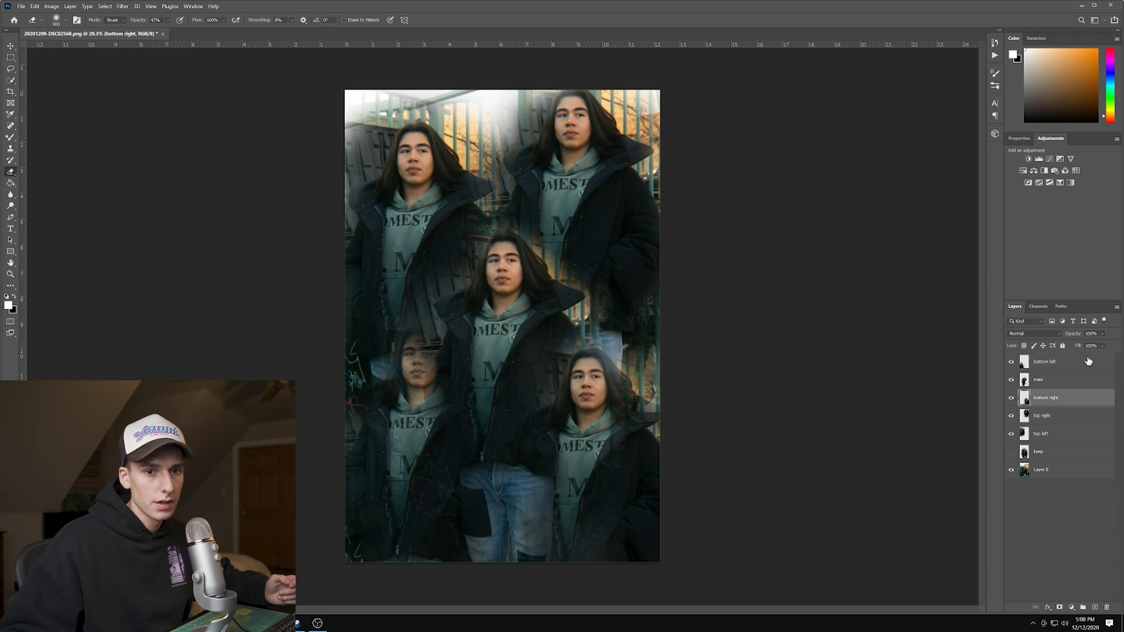
pyautogui.moveTo(1110, 345)
pyautogui.mouseDown()
pyautogui.moveTo(1109, 336)
pyautogui.moveTo(1110, 346)
pyautogui.mouseUp()
pyautogui.hotkey('alt', '[')
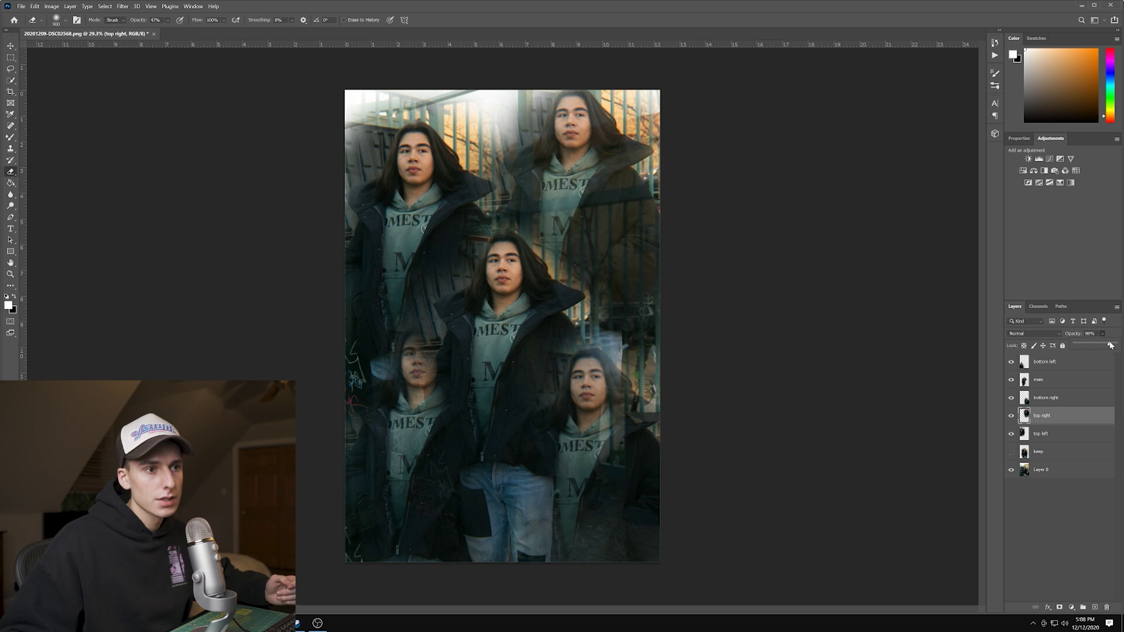
pyautogui.click(1047, 437)
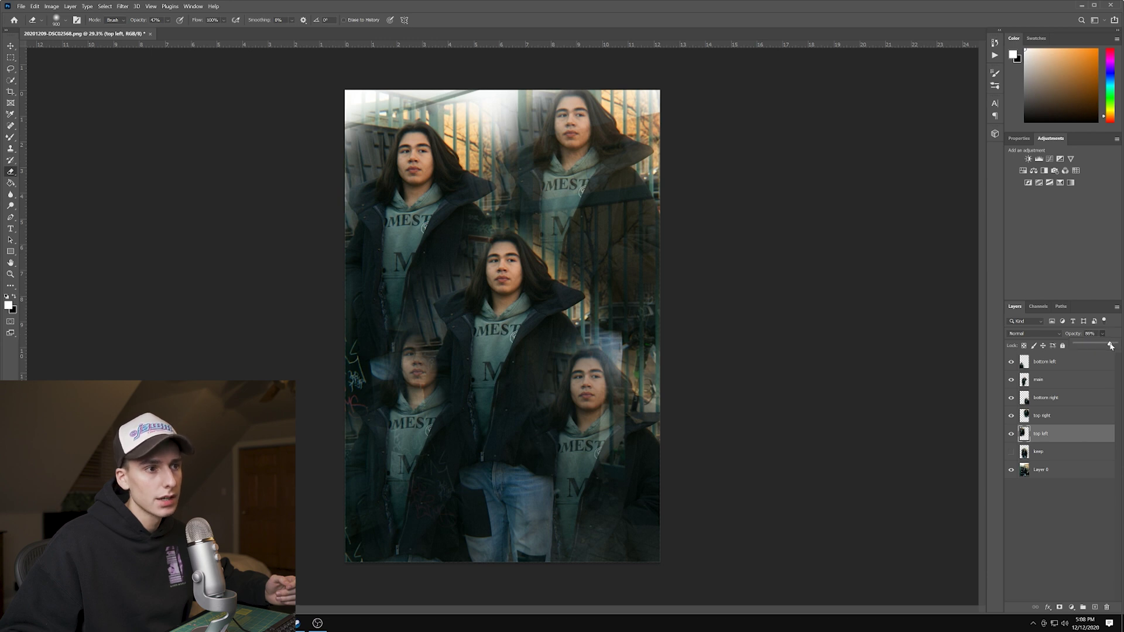
pyautogui.moveTo(1111, 345); pyautogui.dragTo(1112, 346)
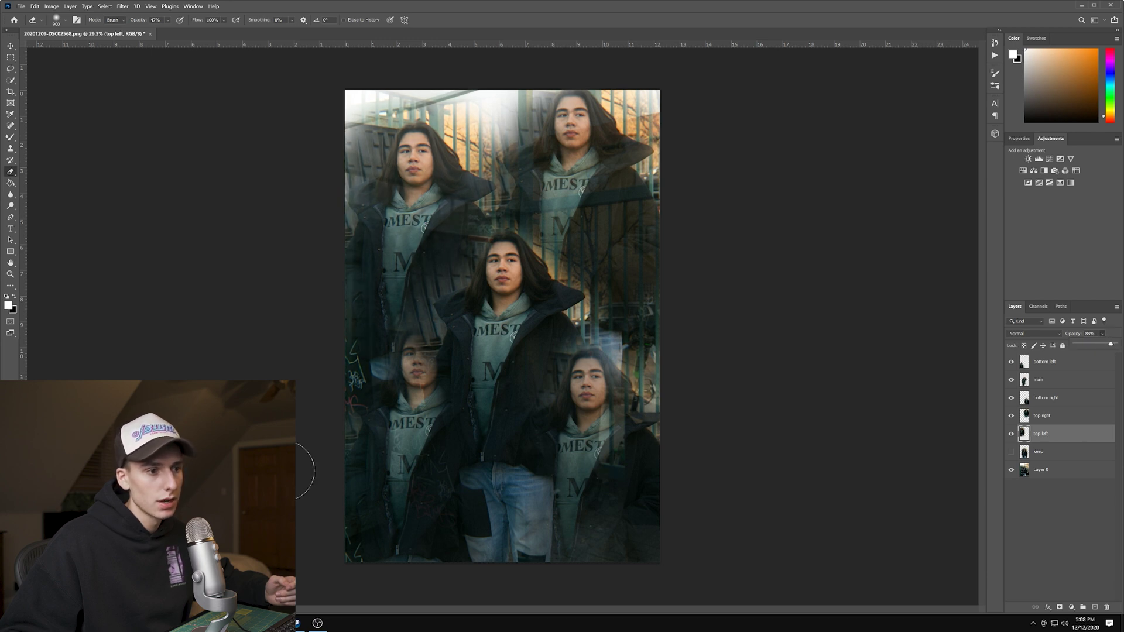
# Duplicate the bottom left layer and set the copy's blend mode to Screen
pyautogui.hotkey('ctrl', '0')
pyautogui.click(1032, 362)
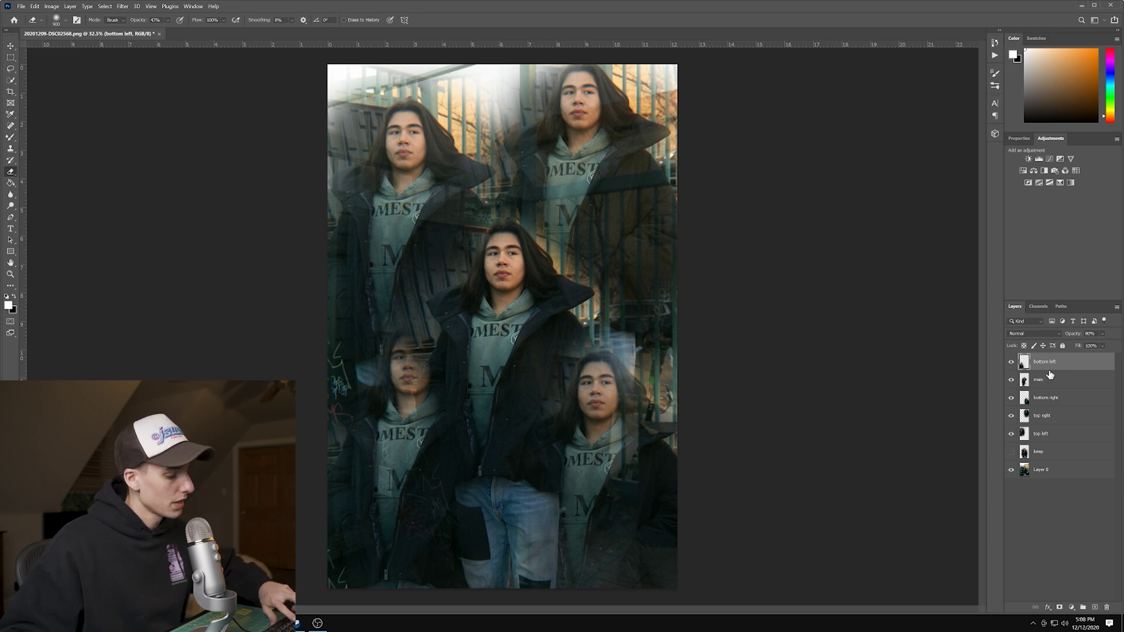
pyautogui.hotkey('ctrl', 'j')
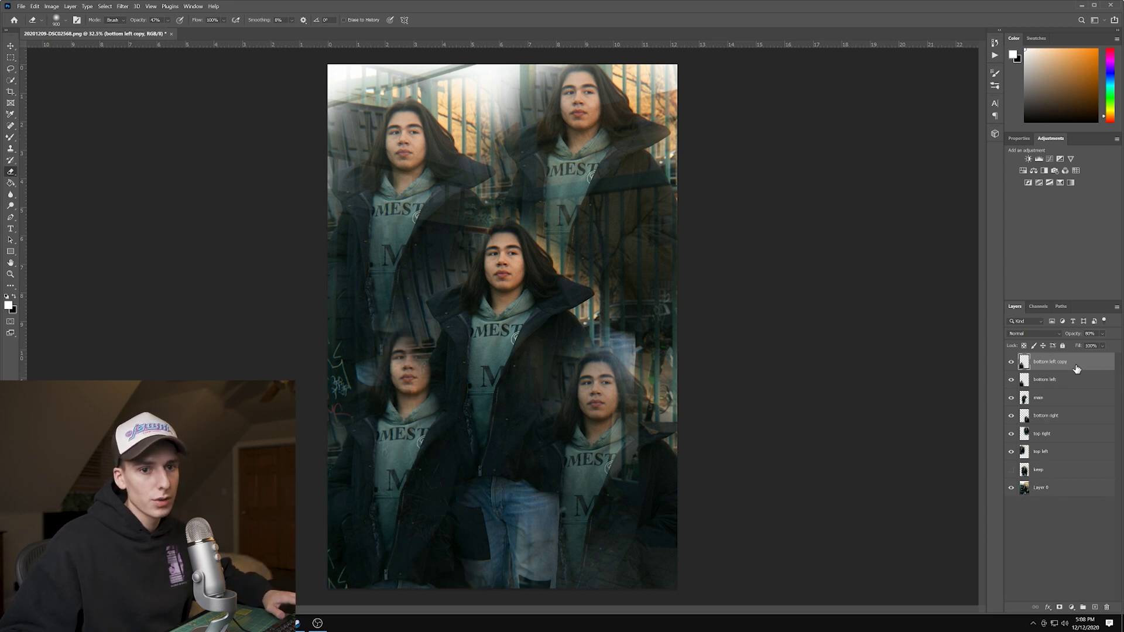
pyautogui.click(1034, 333)
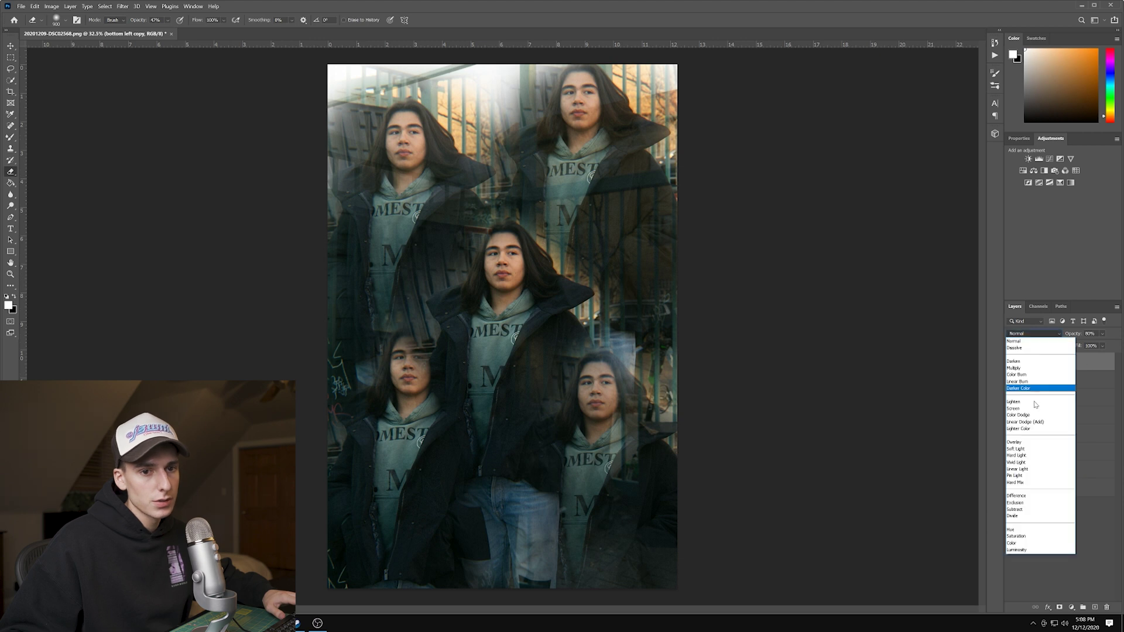
pyautogui.click(1026, 413)
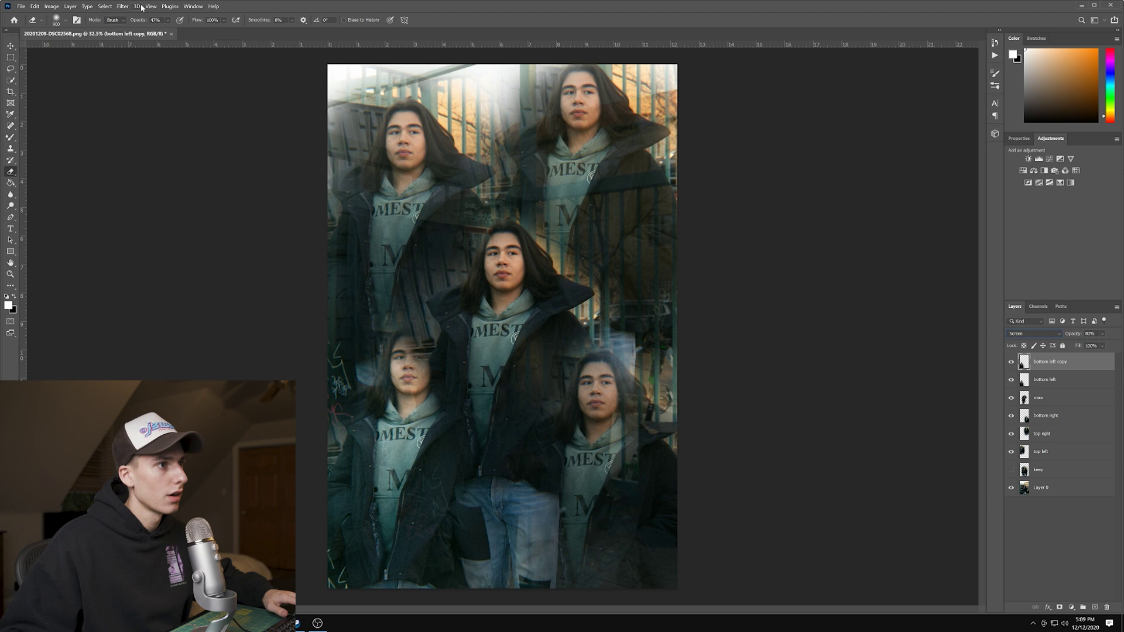
# Apply a Gaussian Blur with a 16.6-pixel radius to the bottom left copy and raise its opacity to 100%
pyautogui.click(117, 8)
pyautogui.moveTo(141, 112)
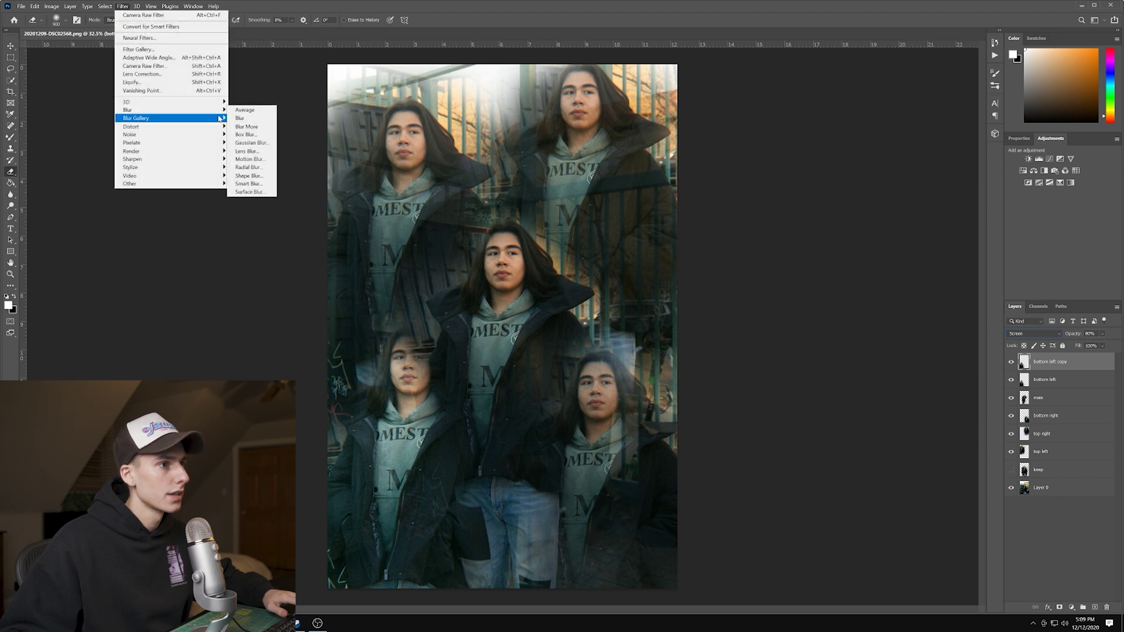
pyautogui.click(252, 144)
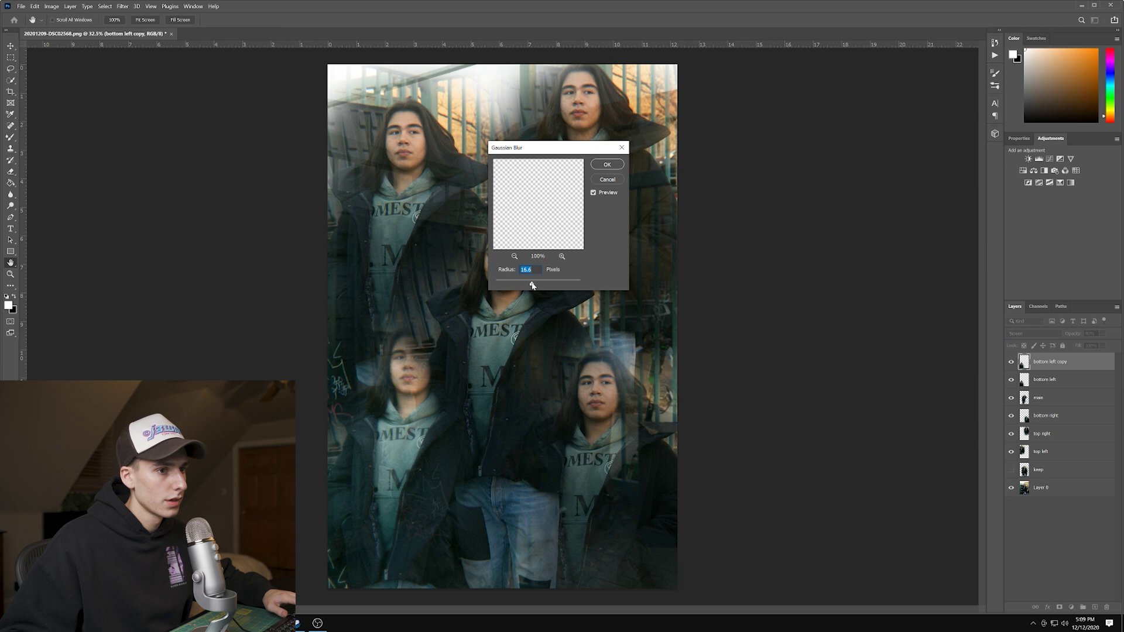
pyautogui.click(607, 164)
pyautogui.press('e')
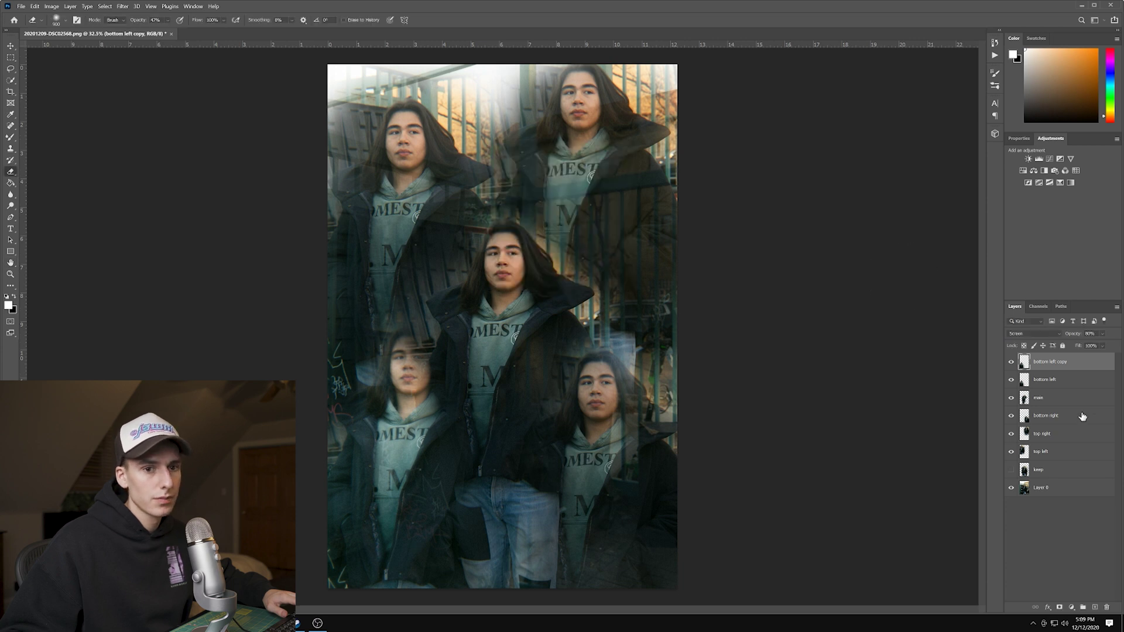
pyautogui.moveTo(1116, 345); pyautogui.dragTo(1120, 340)
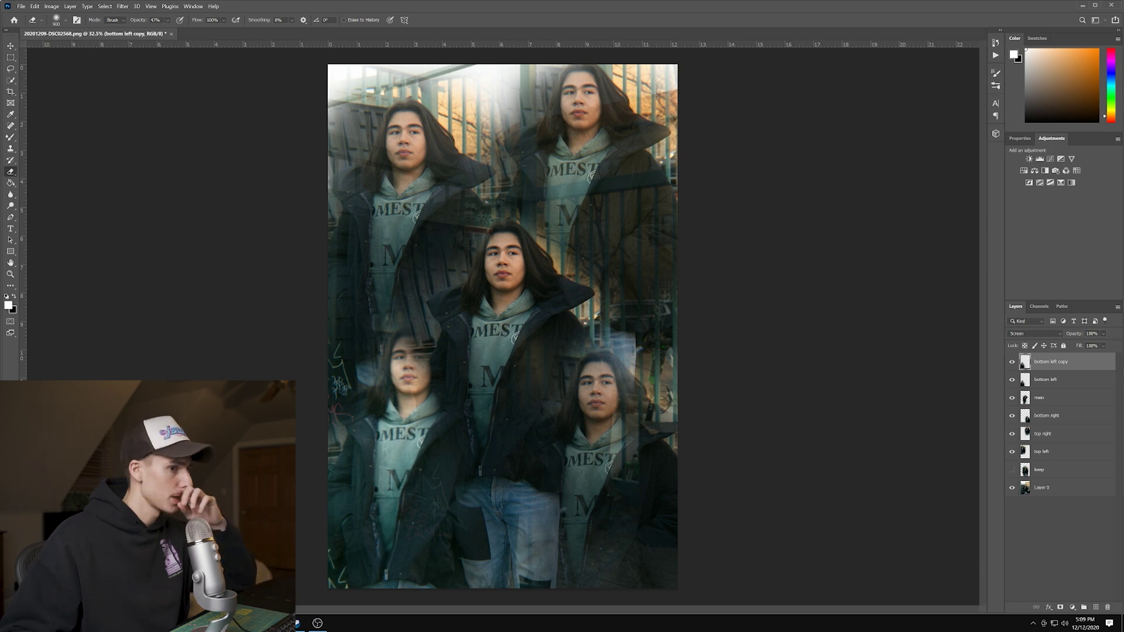
# Duplicate the bottom right layer and set the copy's blend mode to Screen
pyautogui.click(1065, 417)
pyautogui.hotkey('ctrl', 'j')
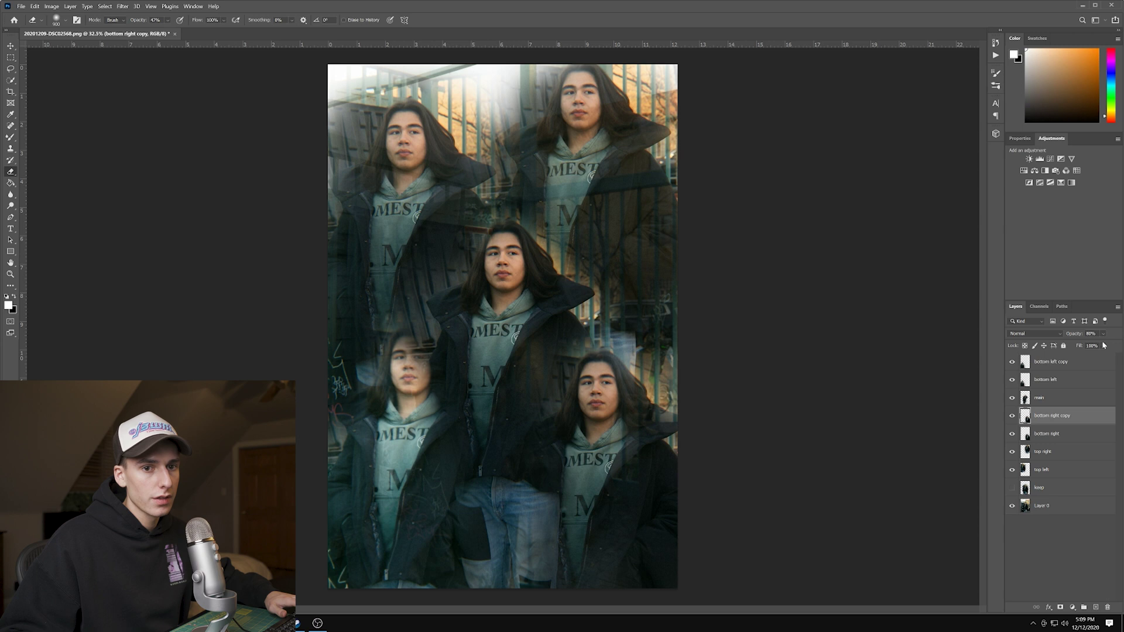
pyautogui.click(1034, 334)
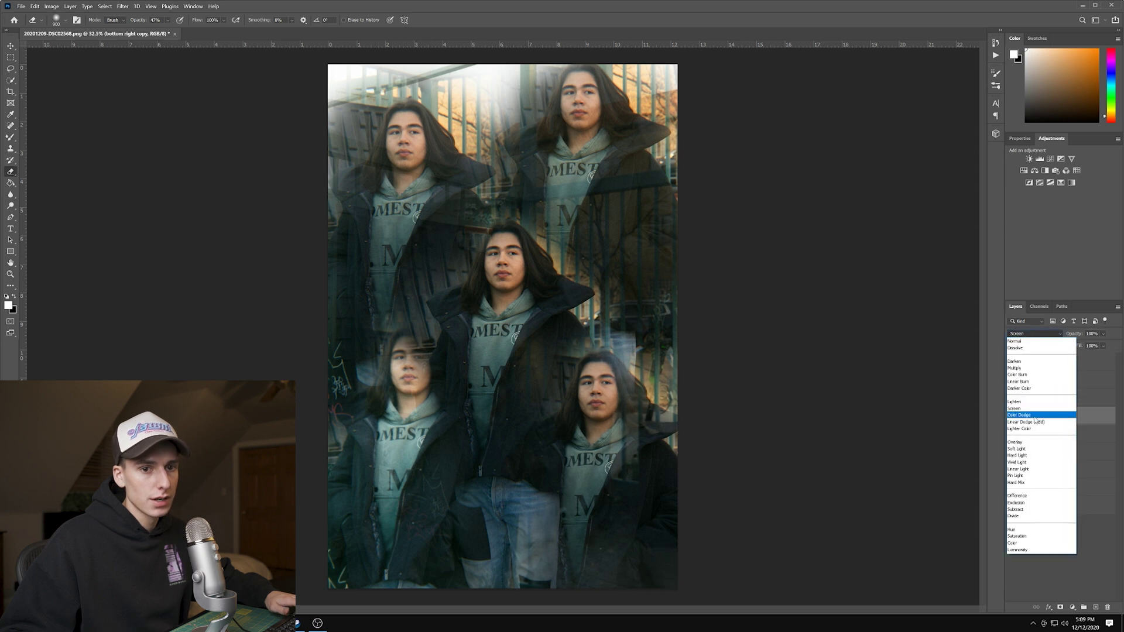
pyautogui.click(1033, 414)
pyautogui.click(107, 7)
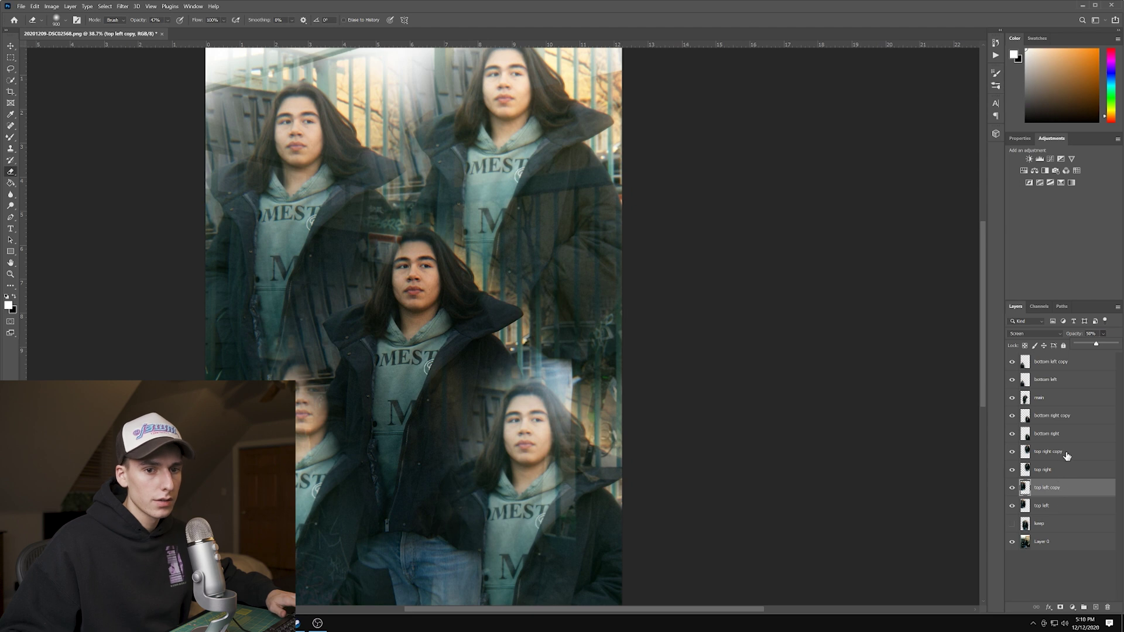
# Lower the opacity of the top right, bottom right and bottom left copies to about 50% each
pyautogui.click(1067, 456)
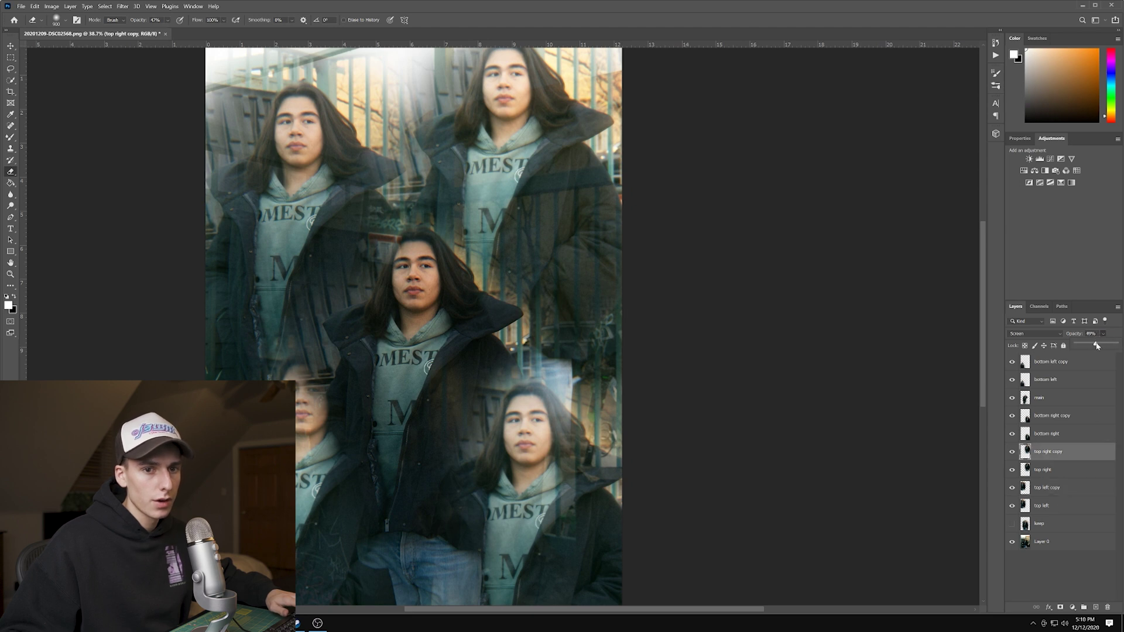
pyautogui.moveTo(1096, 346); pyautogui.dragTo(1100, 345)
pyautogui.click(1066, 418)
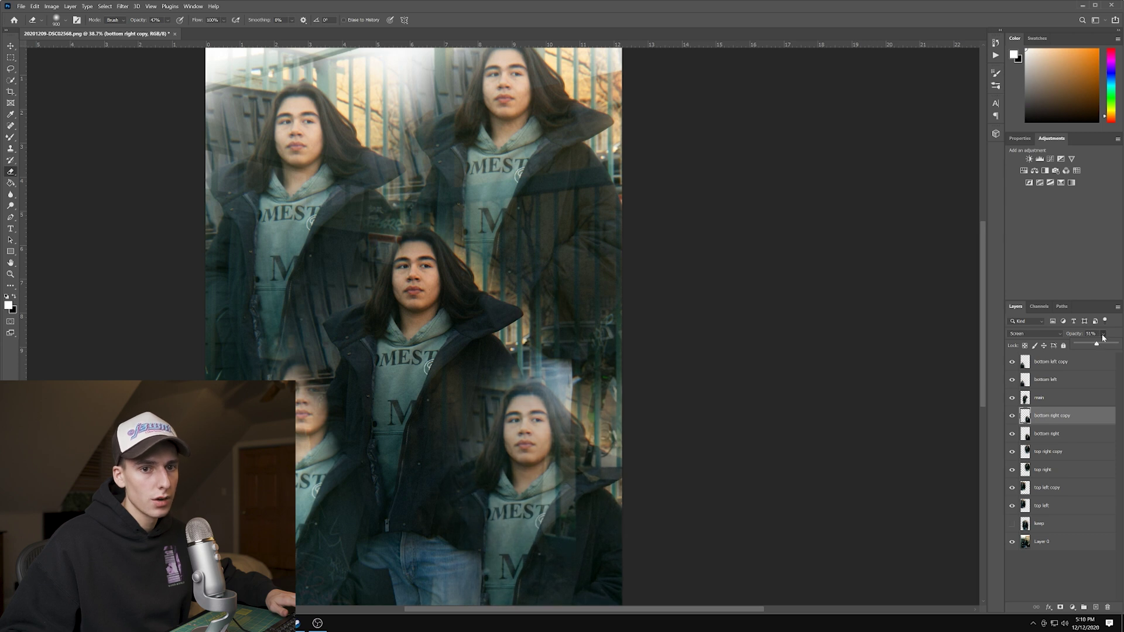
pyautogui.click(1081, 366)
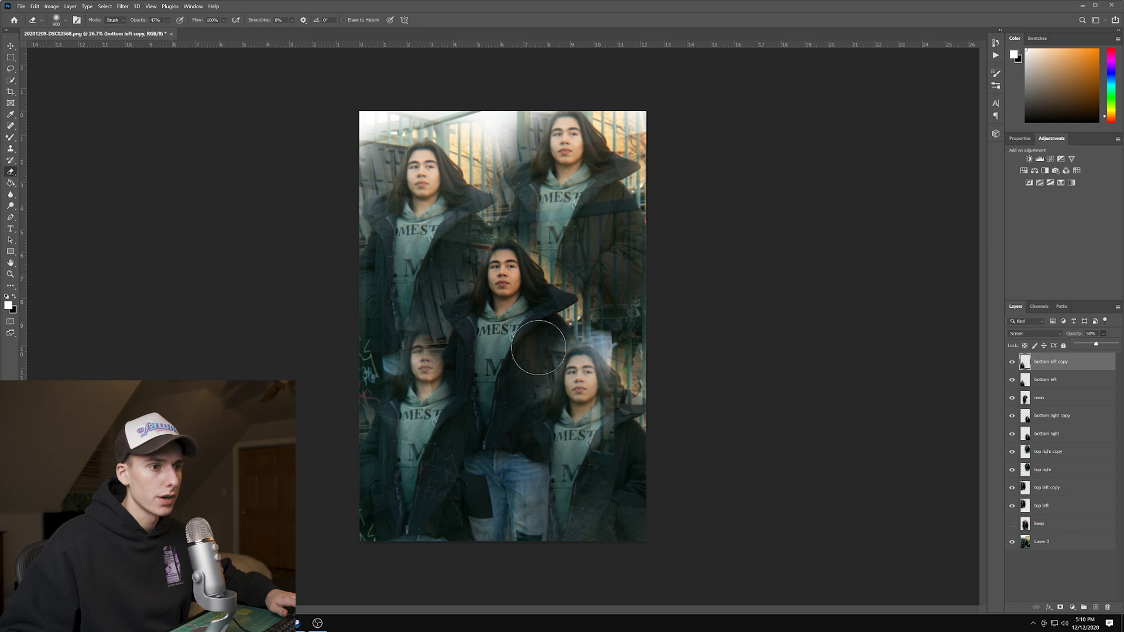
pyautogui.scroll(4, 515, 316)
pyautogui.click(1061, 416)
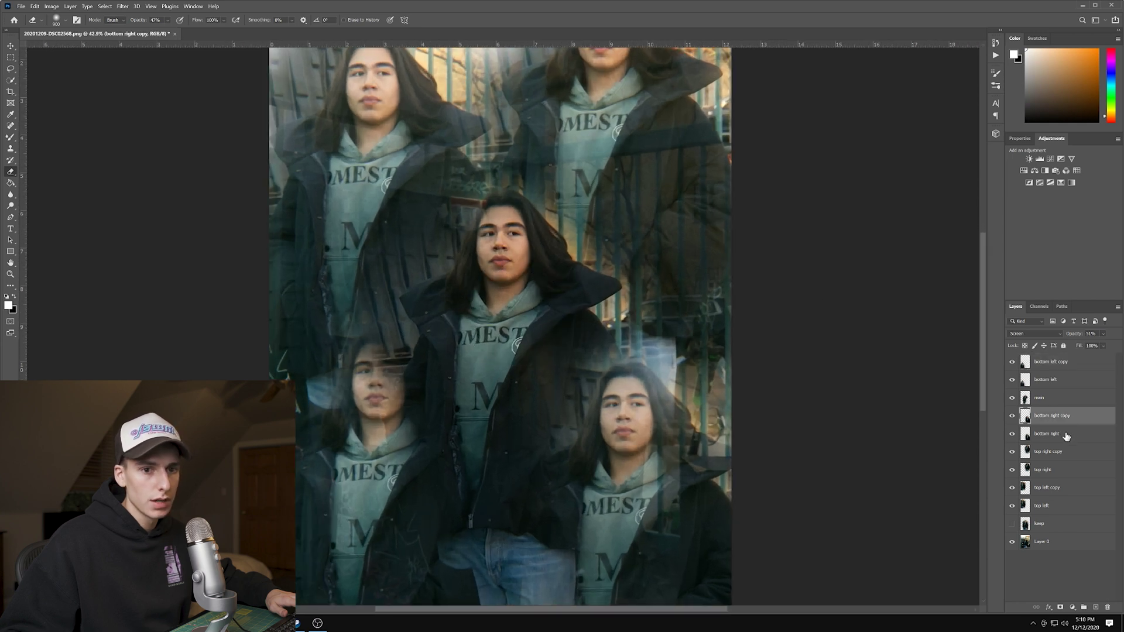
# Duplicate the main layer and set the copy to Screen mode at 72% opacity
pyautogui.click(1064, 398)
pyautogui.hotkey('ctrl', 'j')
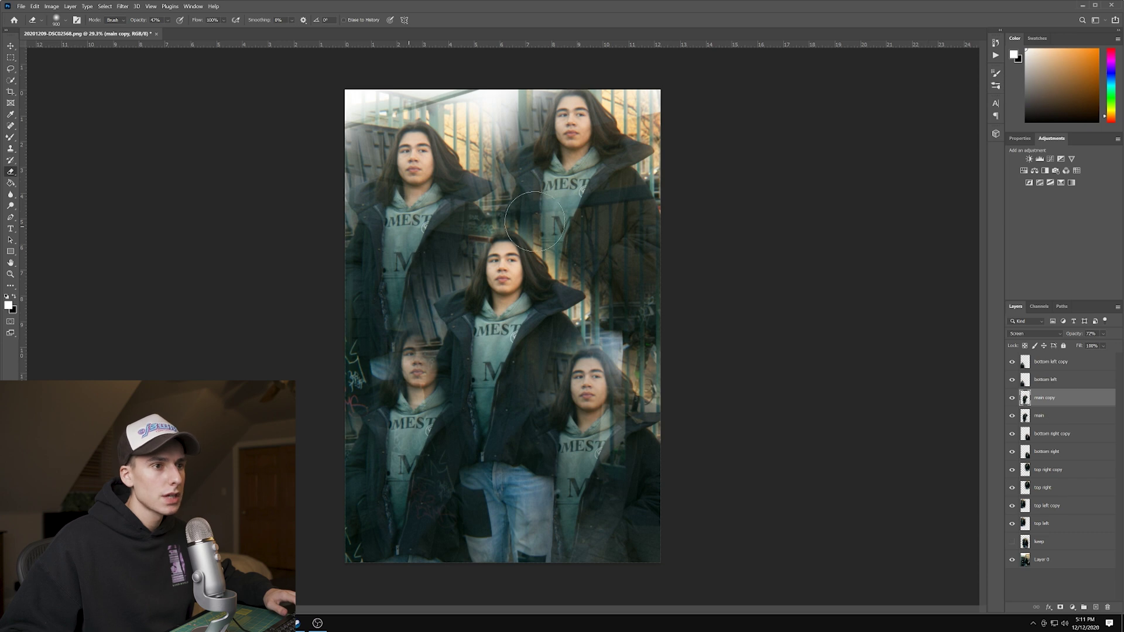
pyautogui.click(1059, 382)
pyautogui.click(122, 6)
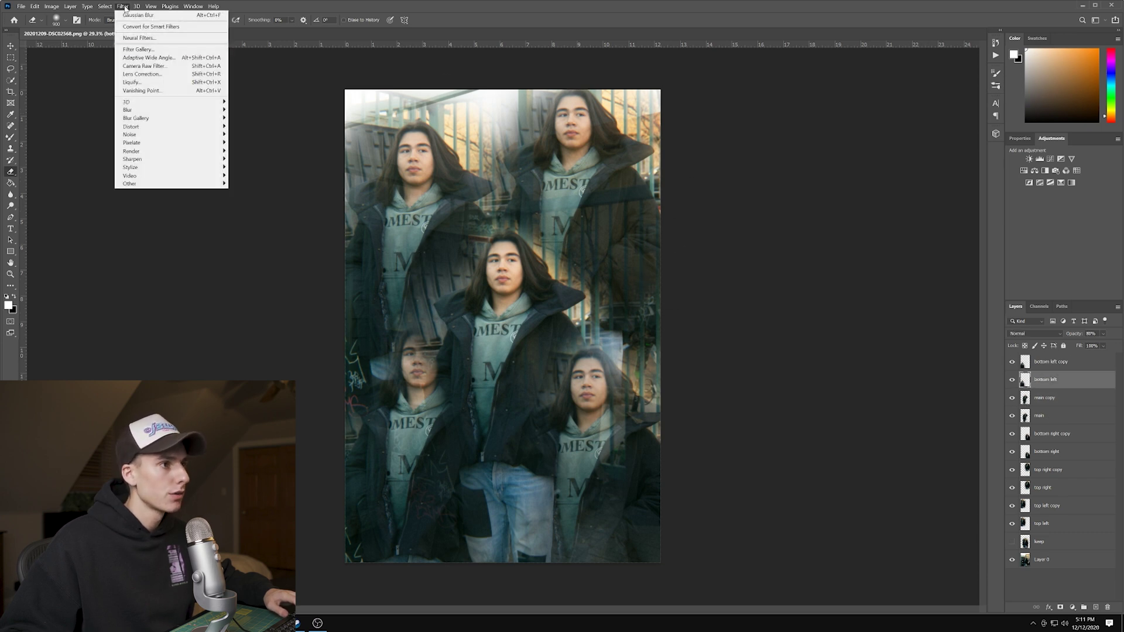
pyautogui.moveTo(143, 111)
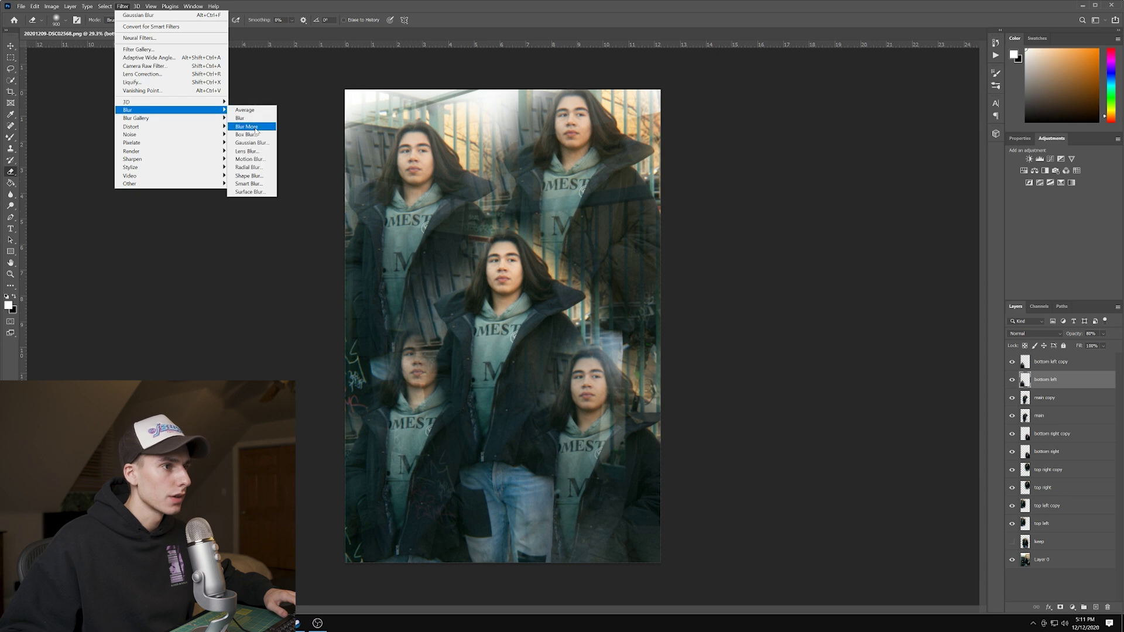
pyautogui.click(249, 168)
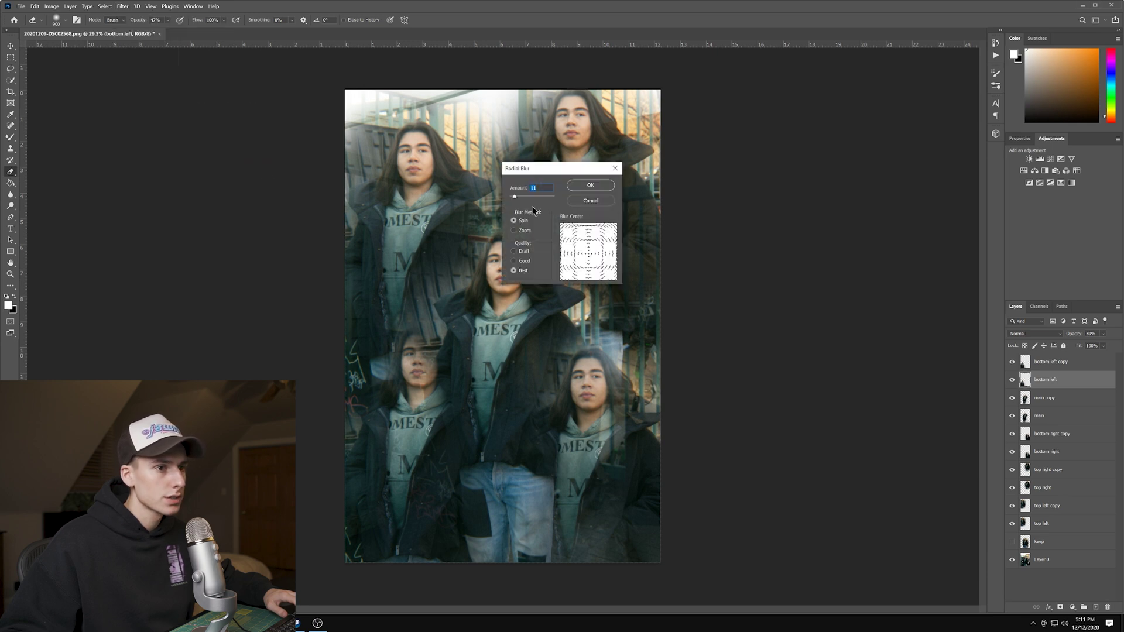
pyautogui.click(604, 201)
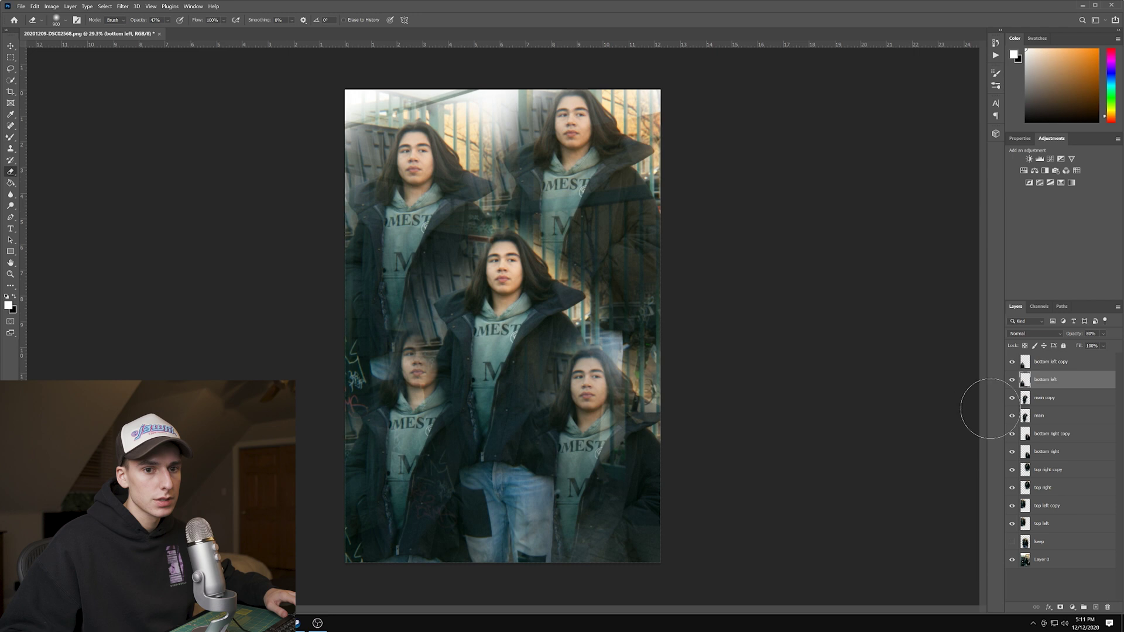
# Apply a Good-quality Spin Radial Blur with amount 10 to the main copy, centring it slightly above the middle of the image
pyautogui.click(1086, 417)
pyautogui.hotkey('alt', ']')
pyautogui.click(122, 6)
pyautogui.moveTo(143, 111)
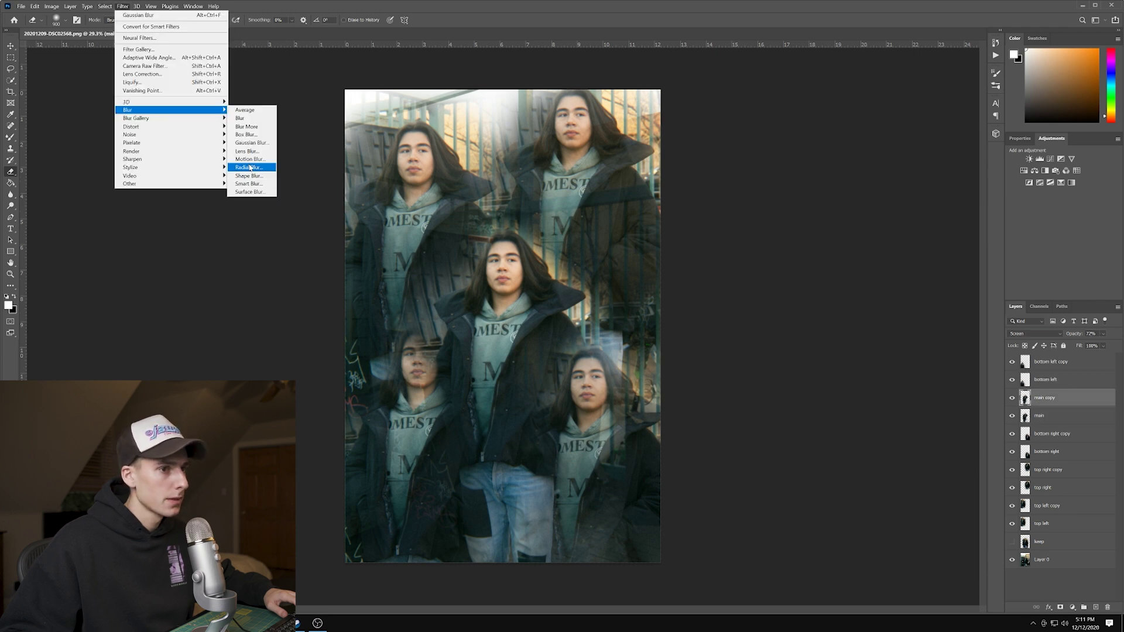
pyautogui.click(249, 168)
pyautogui.moveTo(587, 250); pyautogui.dragTo(589, 251)
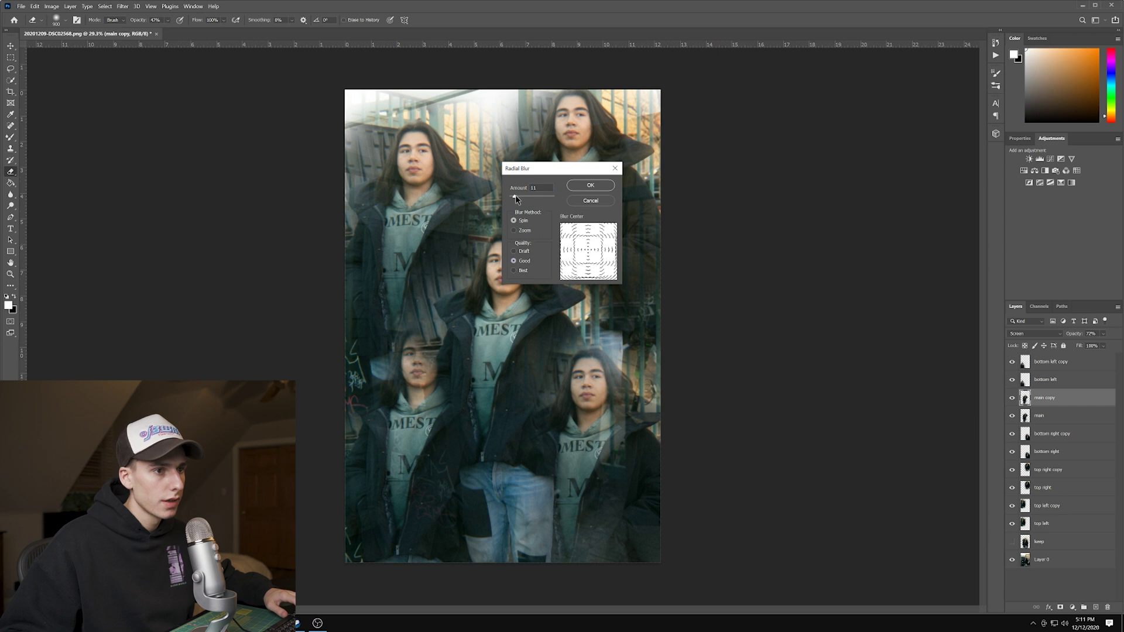
pyautogui.click(590, 186)
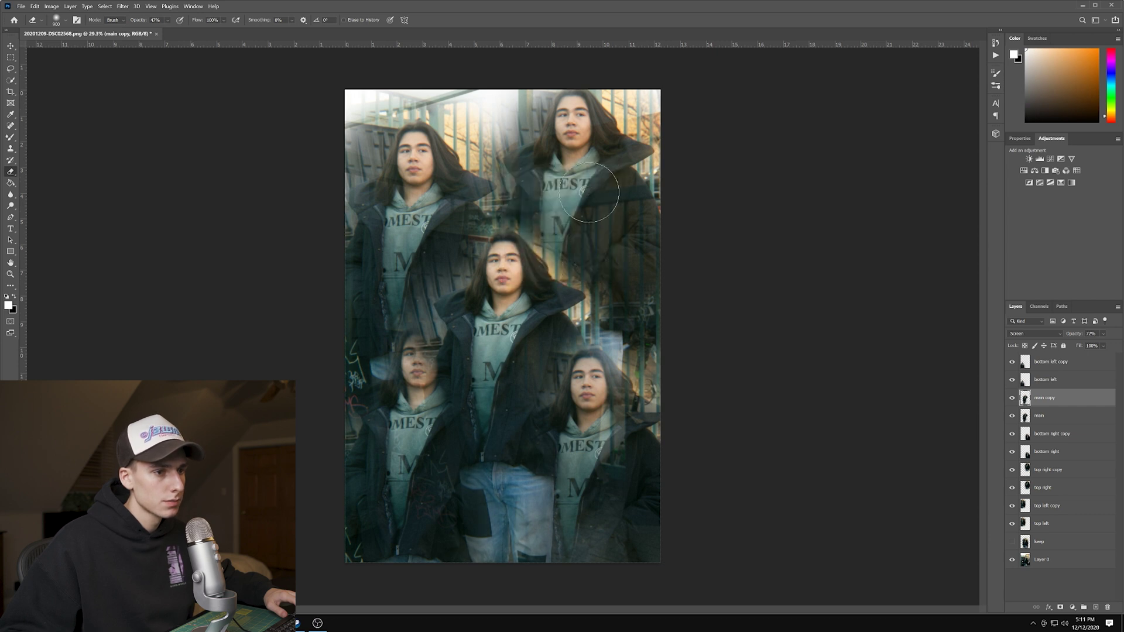
pyautogui.scroll(8, 508, 262)
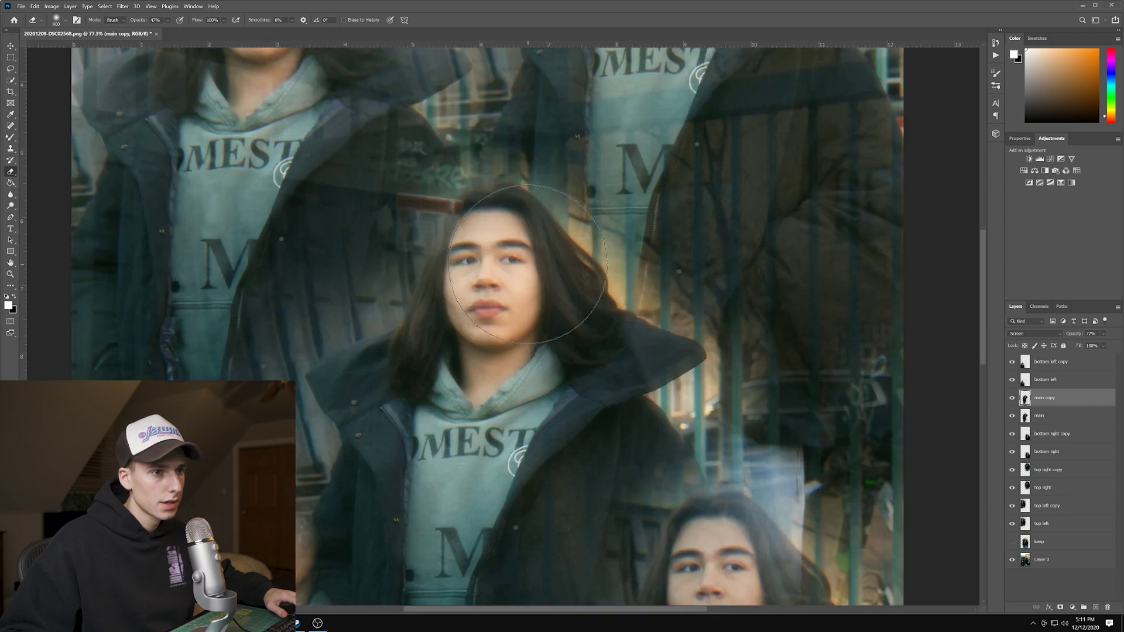
pyautogui.scroll(-3, 531, 264)
# Apply a Spin Radial Blur with amount 10 to the bottom left copy, moving the blur centre to the lower left
pyautogui.click(1075, 361)
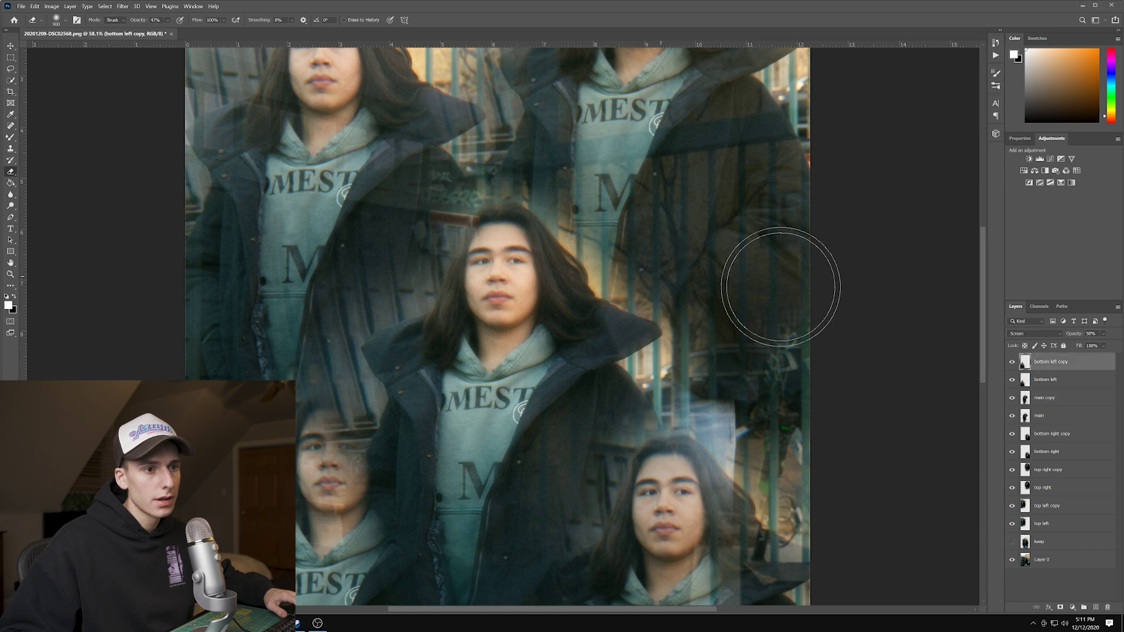
pyautogui.scroll(-2, 788, 293)
pyautogui.click(123, 6)
pyautogui.moveTo(137, 113)
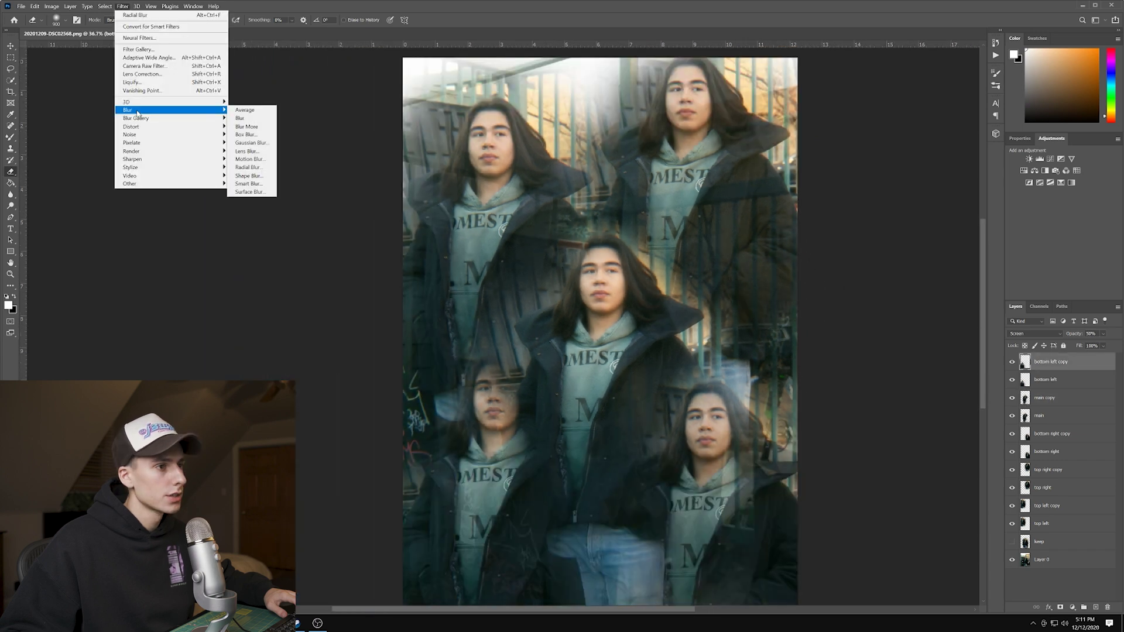
pyautogui.click(248, 168)
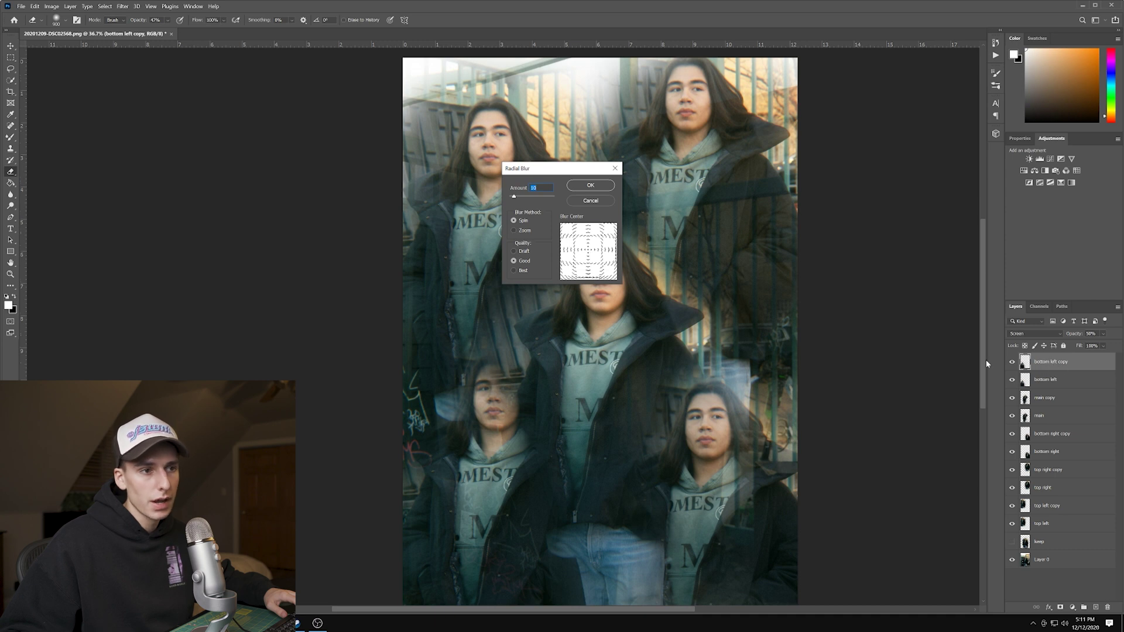
pyautogui.moveTo(586, 265); pyautogui.dragTo(573, 273)
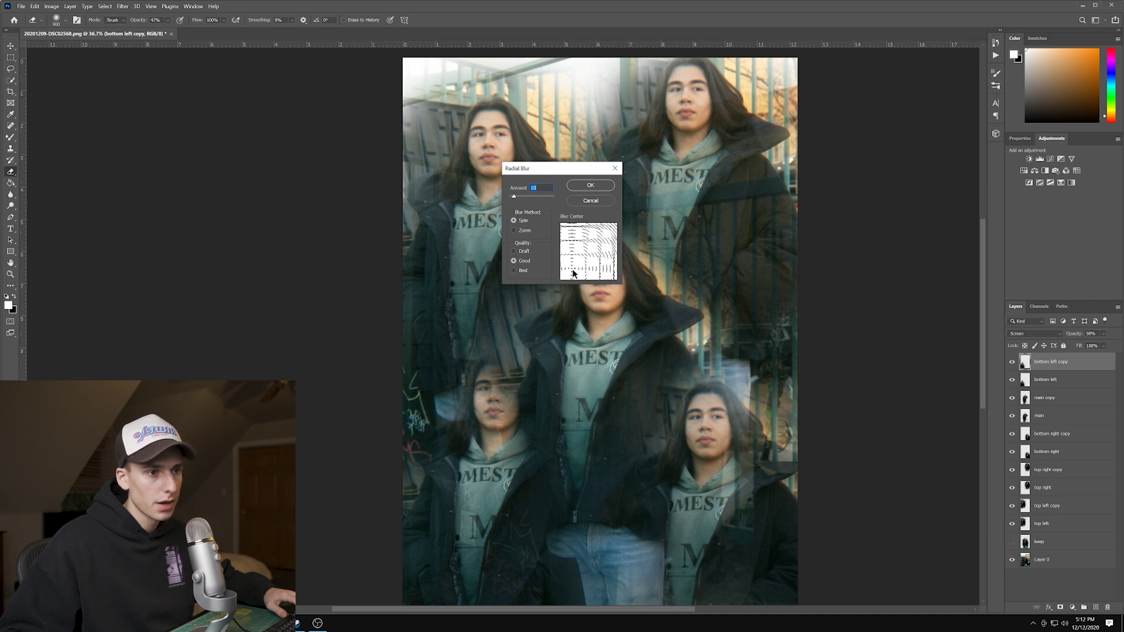
pyautogui.click(590, 185)
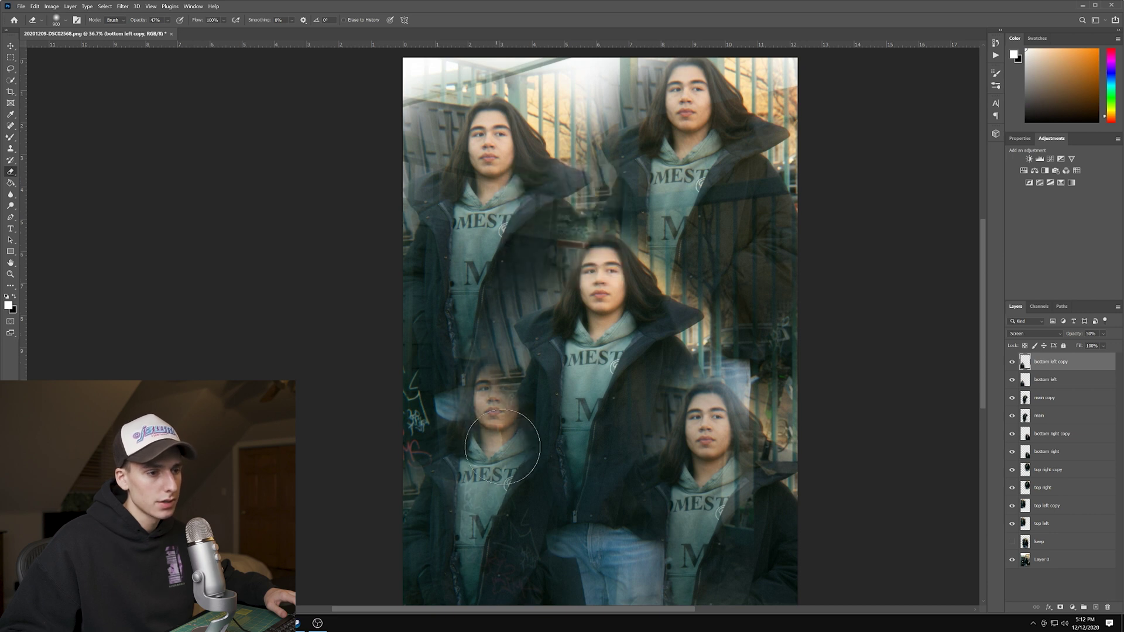
# Apply a Radial Blur to the bottom right, top right and top left copies
pyautogui.click(1074, 434)
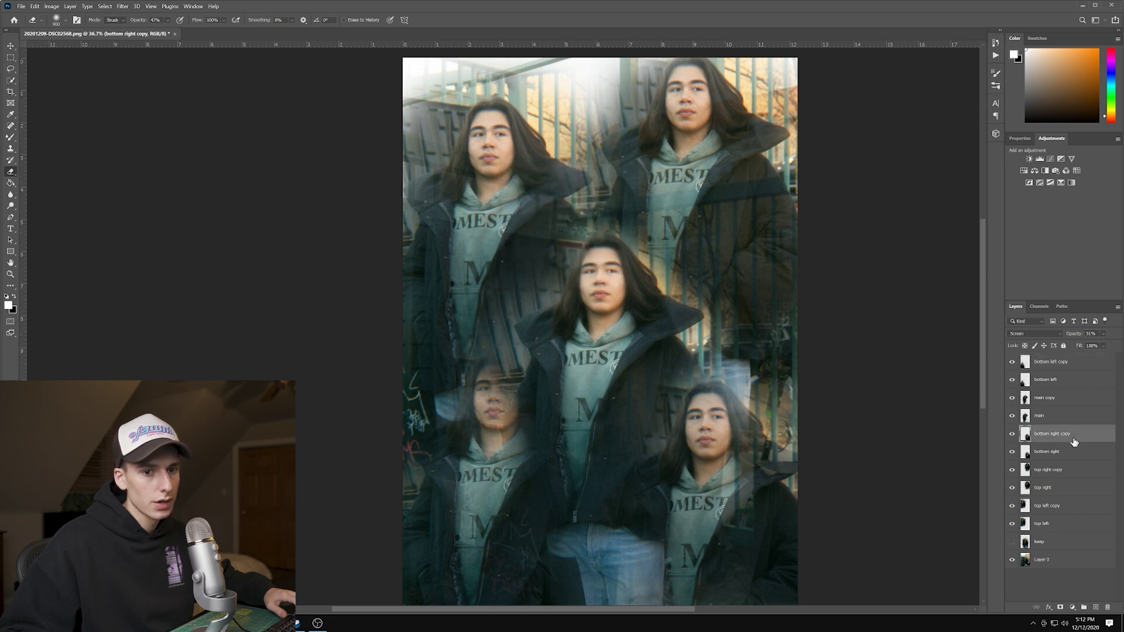
pyautogui.click(128, 9)
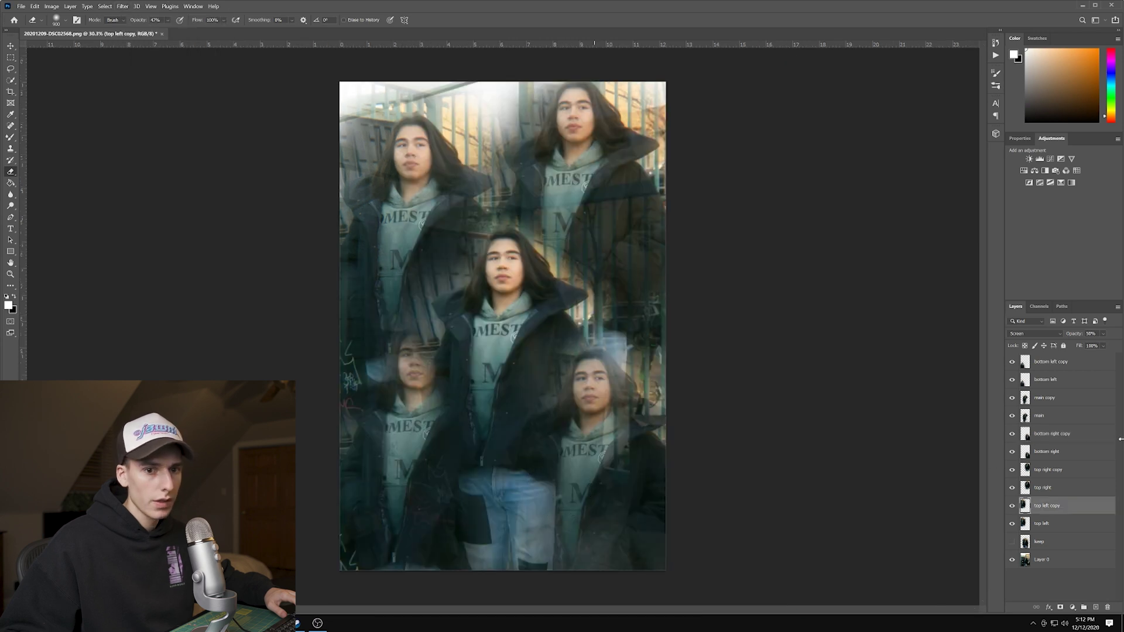
# Compare the image with and without the main copy and lower the main copy's opacity
pyautogui.click(1013, 398)
pyautogui.click(1012, 398)
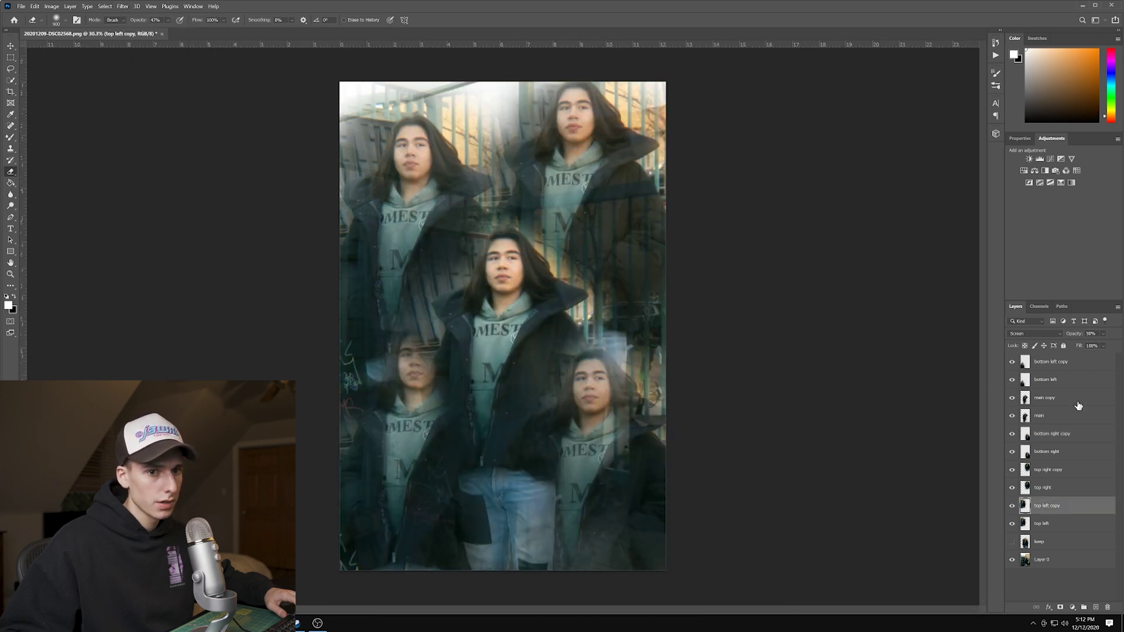
pyautogui.click(1077, 399)
pyautogui.moveTo(1090, 345); pyautogui.dragTo(1086, 345)
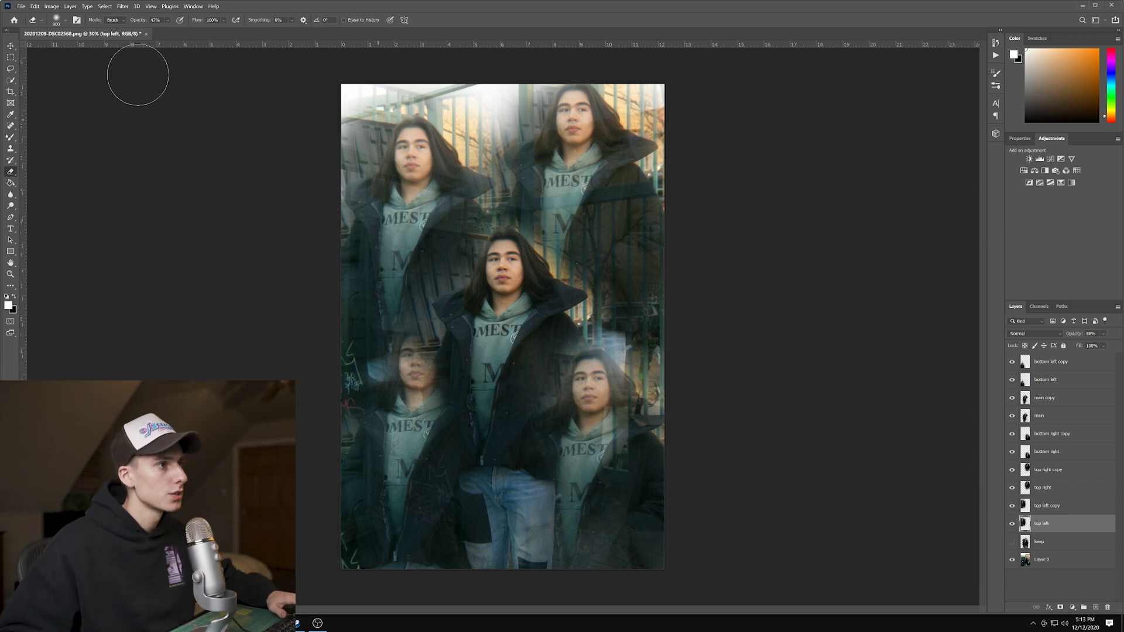
# Save the composite as a PNG named 1 within the youtube folder on the Samsung SSD (K:) drive
pyautogui.click(19, 6)
pyautogui.click(47, 104)
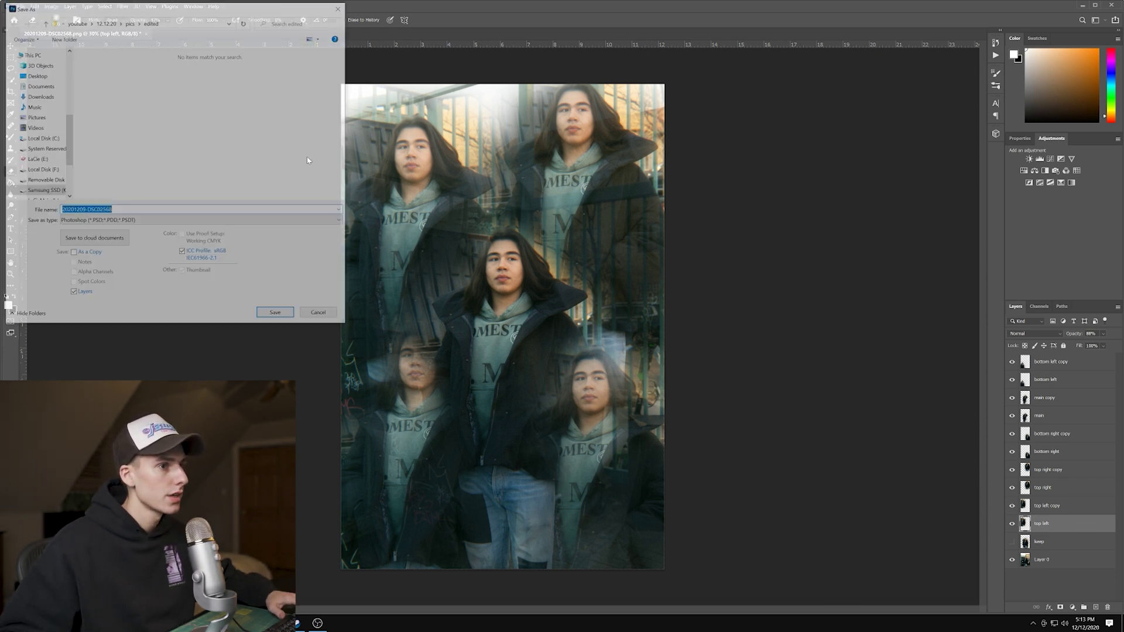
pyautogui.scroll(-1, 46, 152)
pyautogui.click(42, 155)
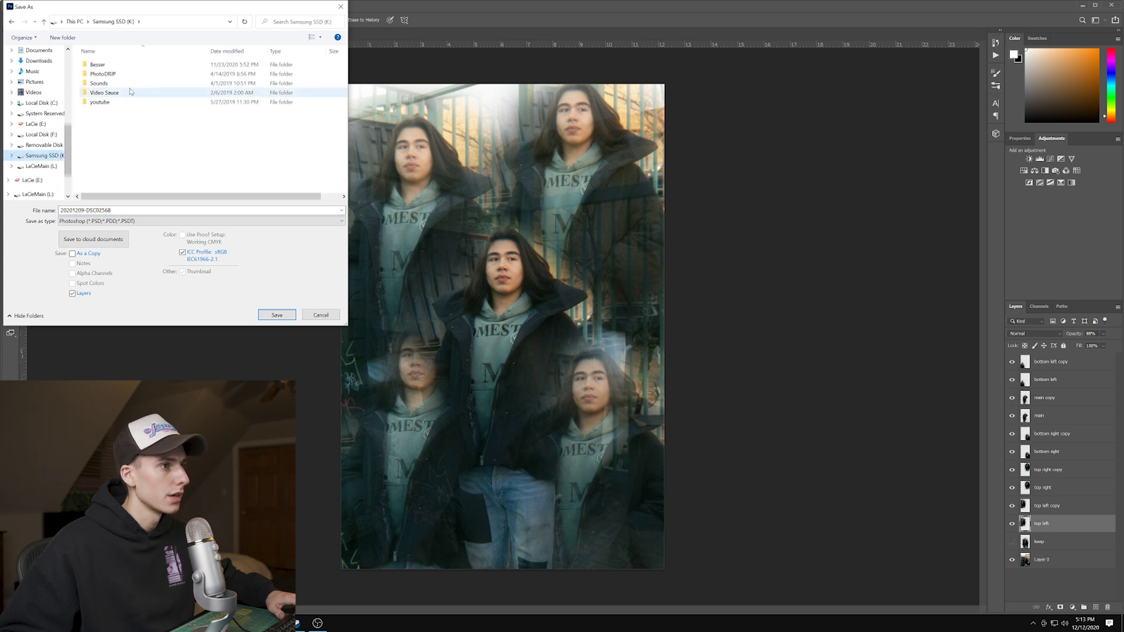
pyautogui.doubleClick(114, 104)
pyautogui.write('1')
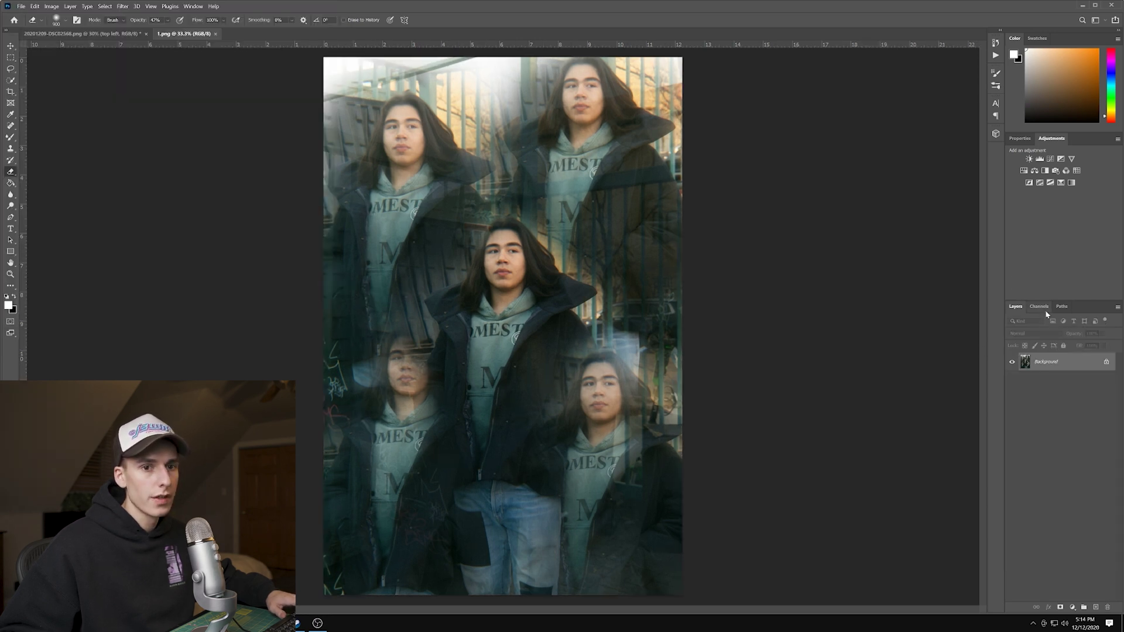
# Apply the Camera Raw filter to the Green and Blue channels of 1.png and switch back to the RGB composite
pyautogui.click(1040, 307)
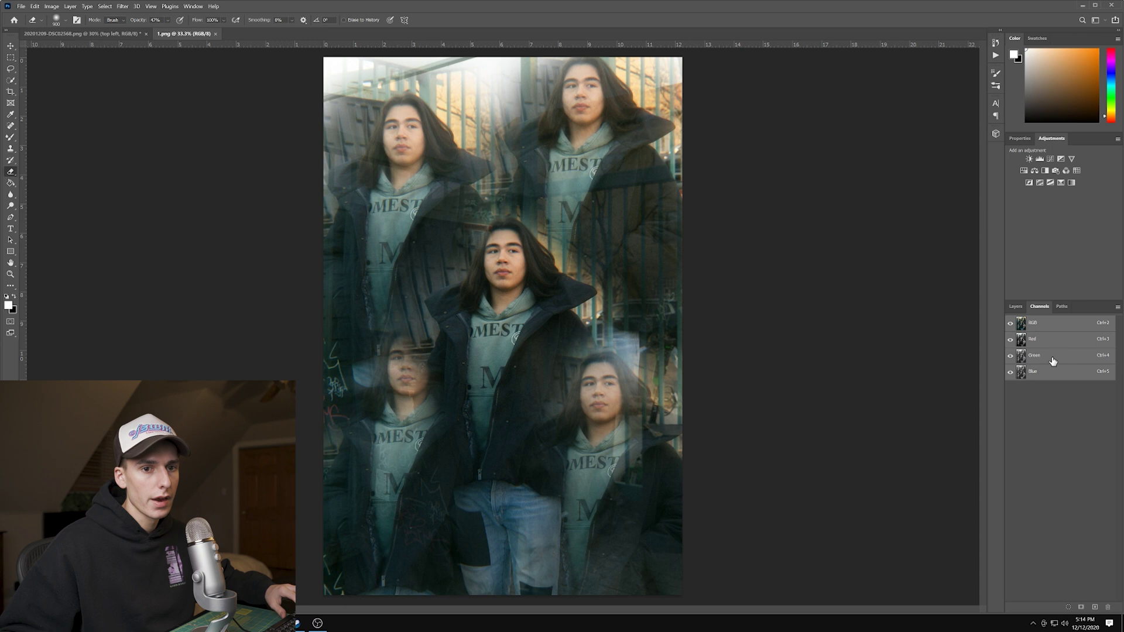
pyautogui.click(1051, 361)
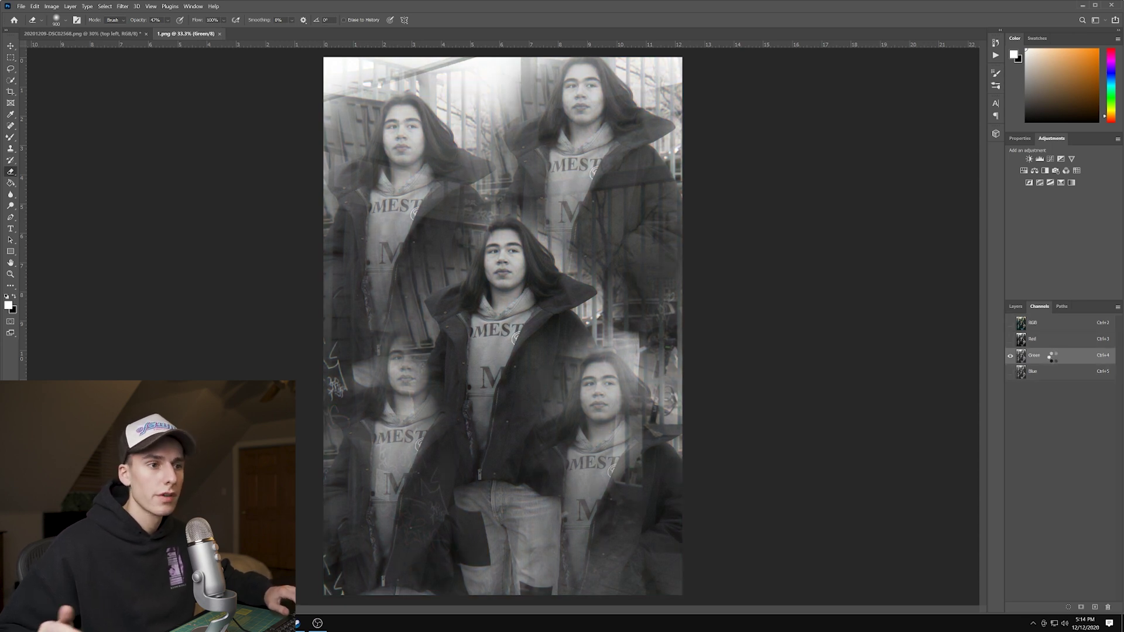
pyautogui.hotkey('ctrl', 'shift', 'a')
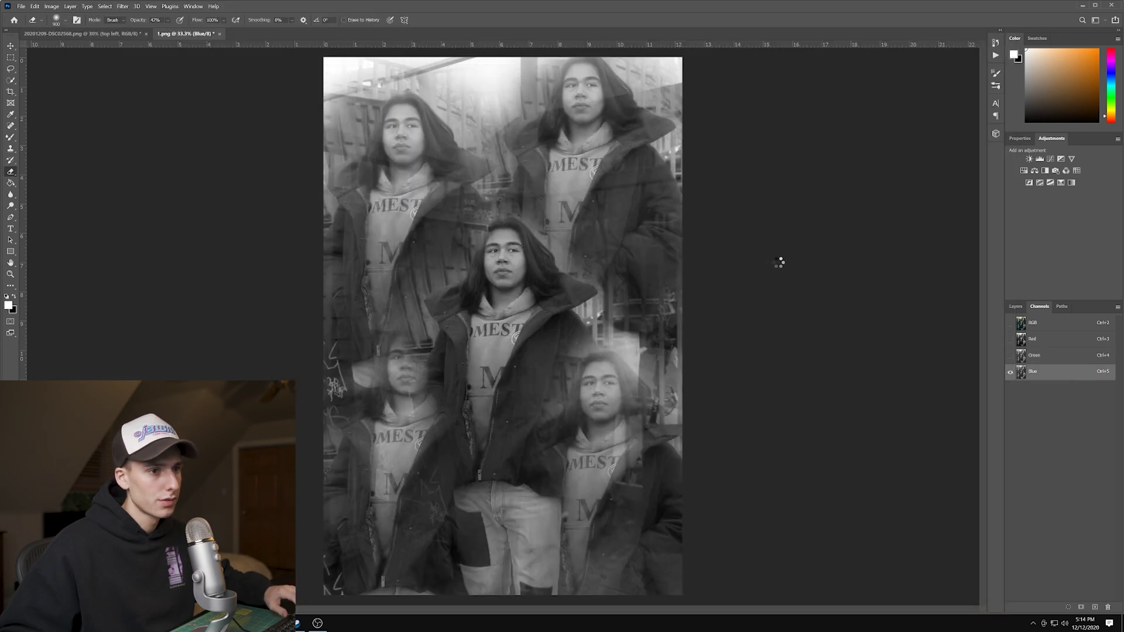
pyautogui.click(1048, 325)
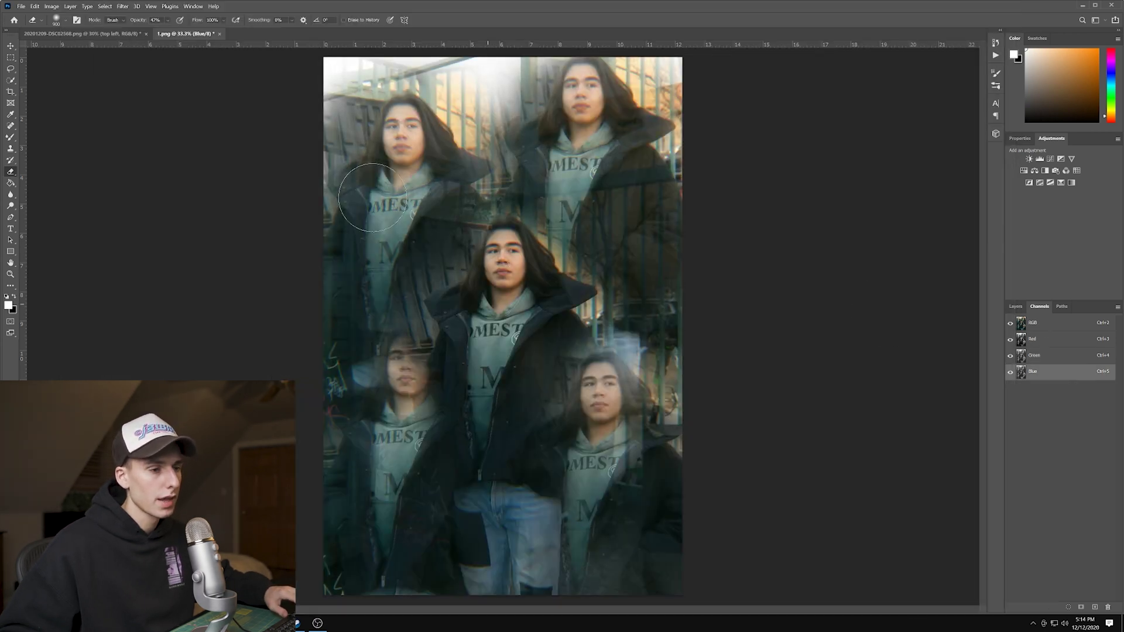
pyautogui.scroll(-1, 553, 286)
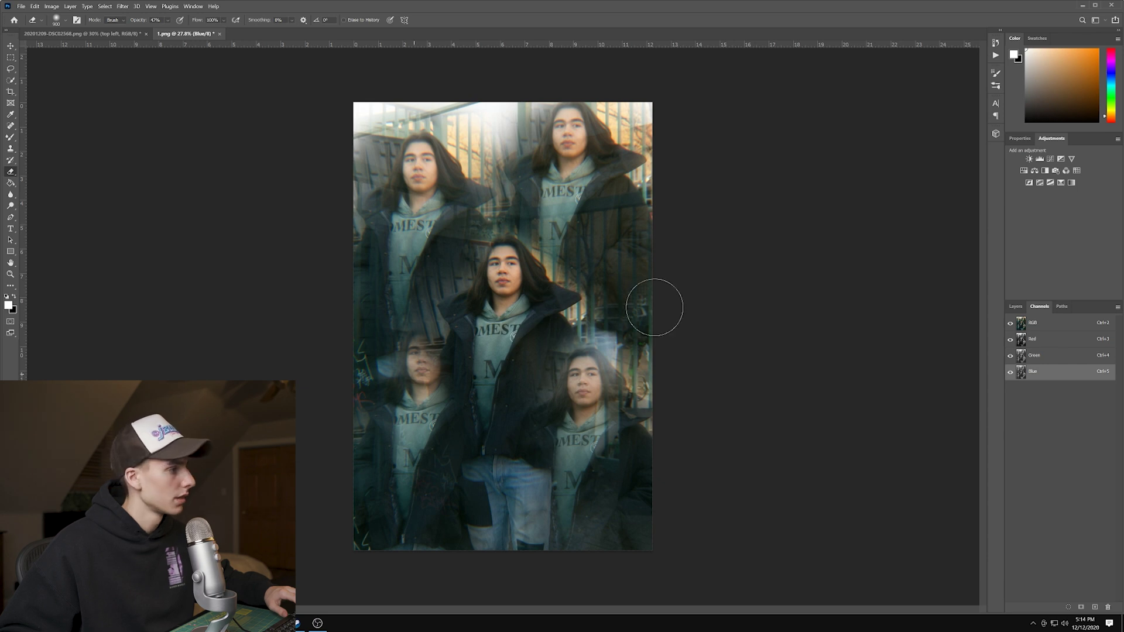
# Duplicate the Background as a Screen-mode layer enlarged to about 108%, lower its opacity to 18%, and compare the image with and without it
pyautogui.click(1016, 307)
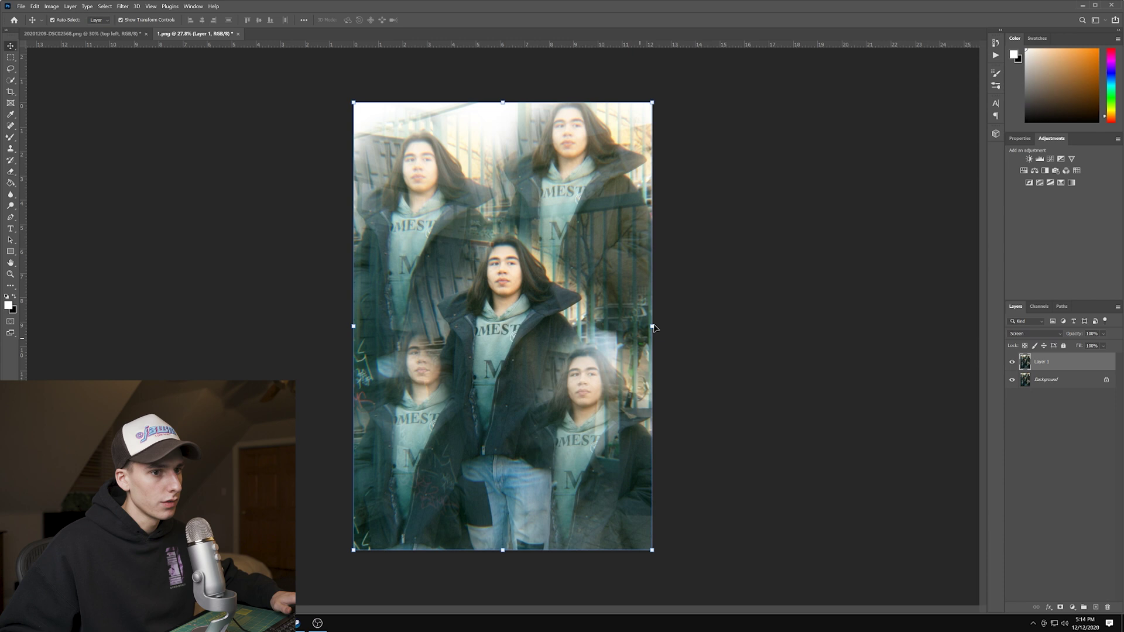
pyautogui.moveTo(654, 326); pyautogui.dragTo(612, 330)
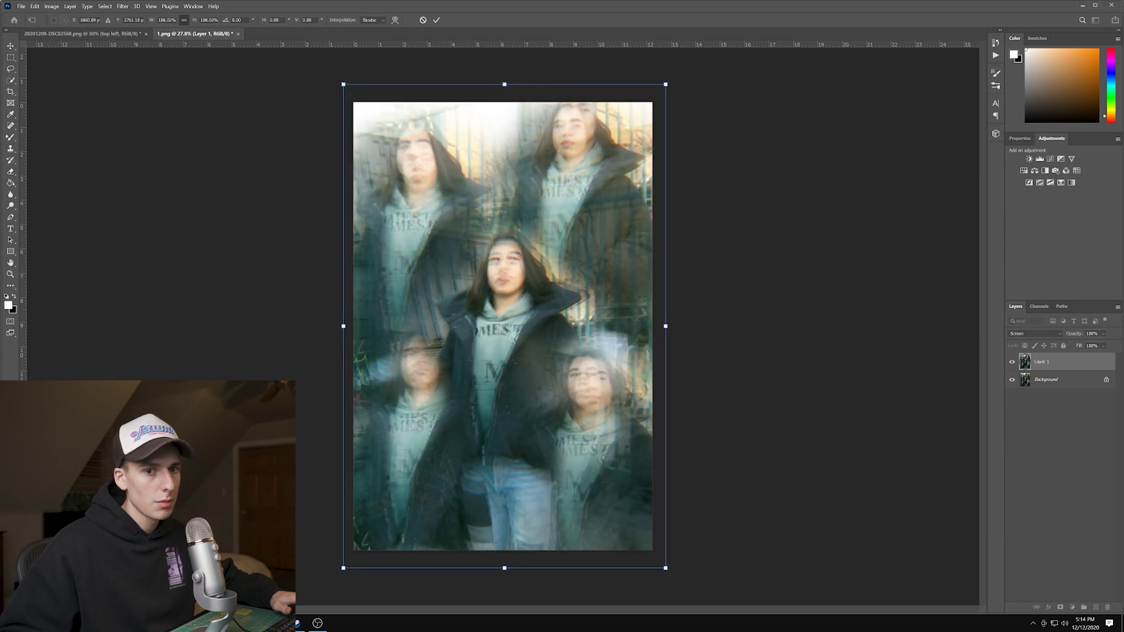
pyautogui.moveTo(1090, 346); pyautogui.dragTo(1087, 345)
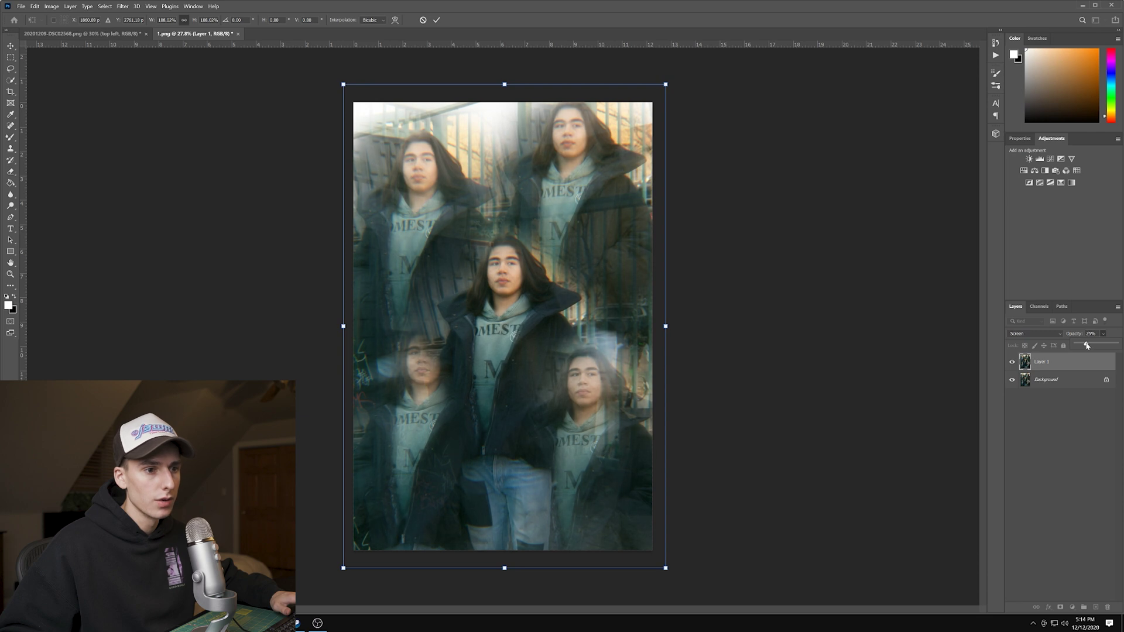
pyautogui.press('Return')
pyautogui.click(1013, 362)
pyautogui.click(1012, 362)
pyautogui.click(1012, 362)
pyautogui.click(1013, 362)
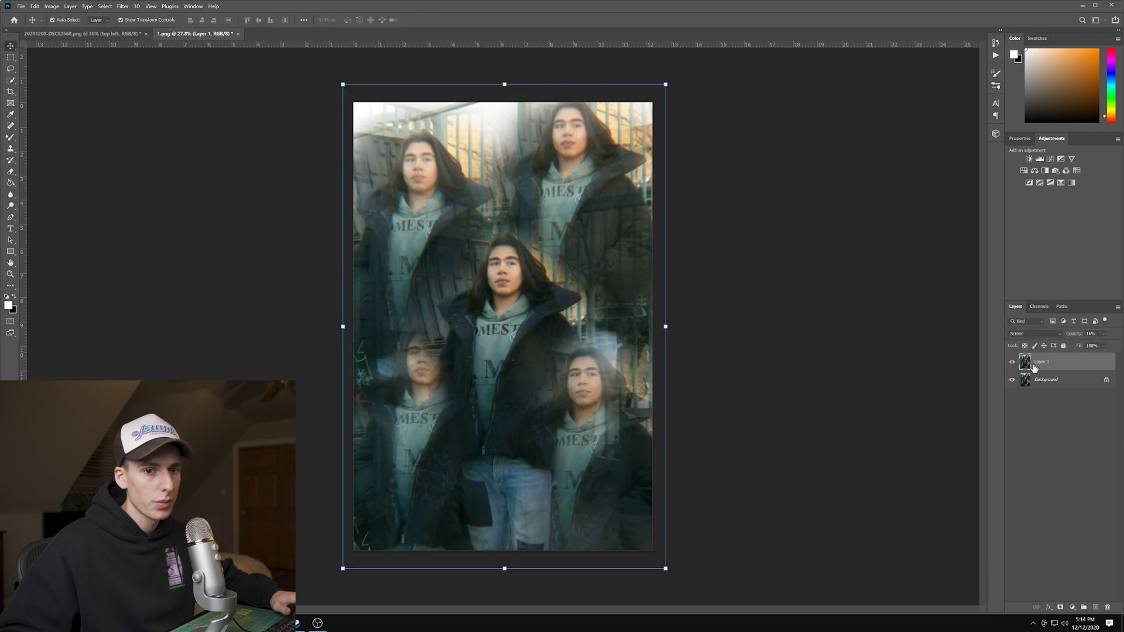
# Apply a Radial Blur to the enlarged Screen copy above the Background
pyautogui.click(122, 7)
pyautogui.moveTo(139, 128)
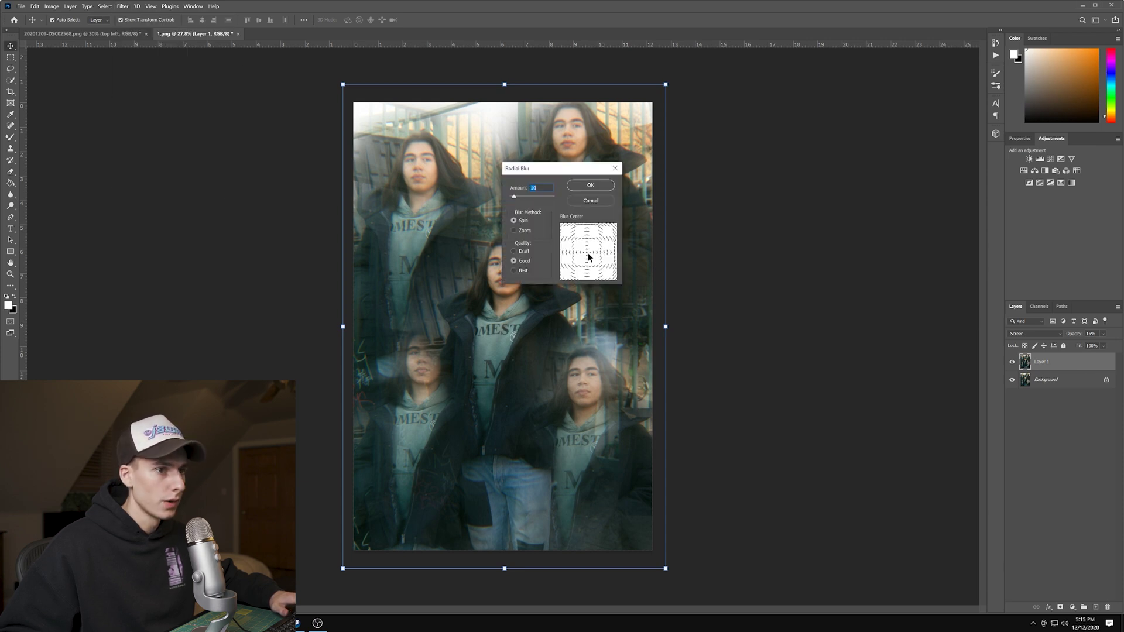
pyautogui.moveTo(586, 244); pyautogui.dragTo(589, 257)
pyautogui.press('Return')
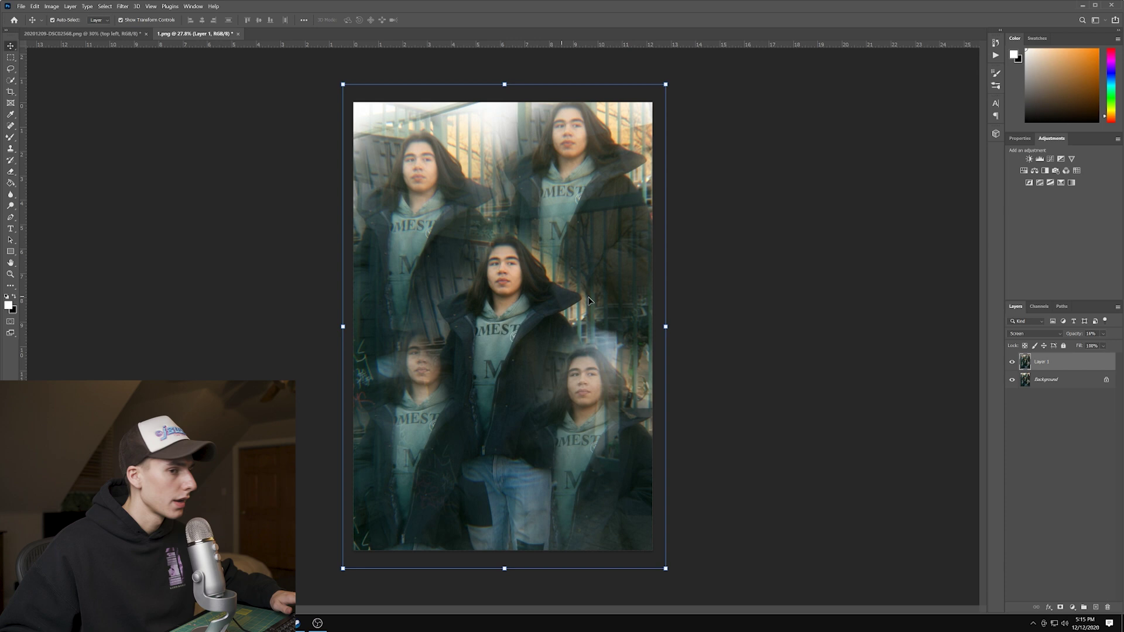
# Apply a Camera Raw Optics distortion of -2 to the Green channel of the blurred Screen copy and return to the full-colour composite
pyautogui.scroll(3, 544, 312)
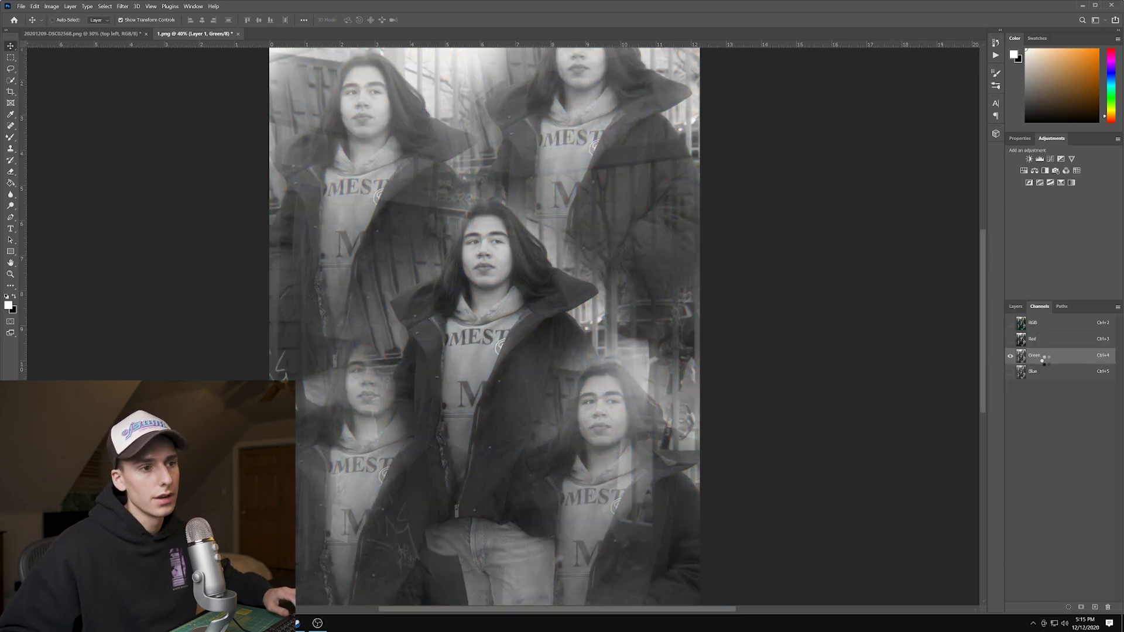
pyautogui.hotkey('ctrl', 'shift', 'a')
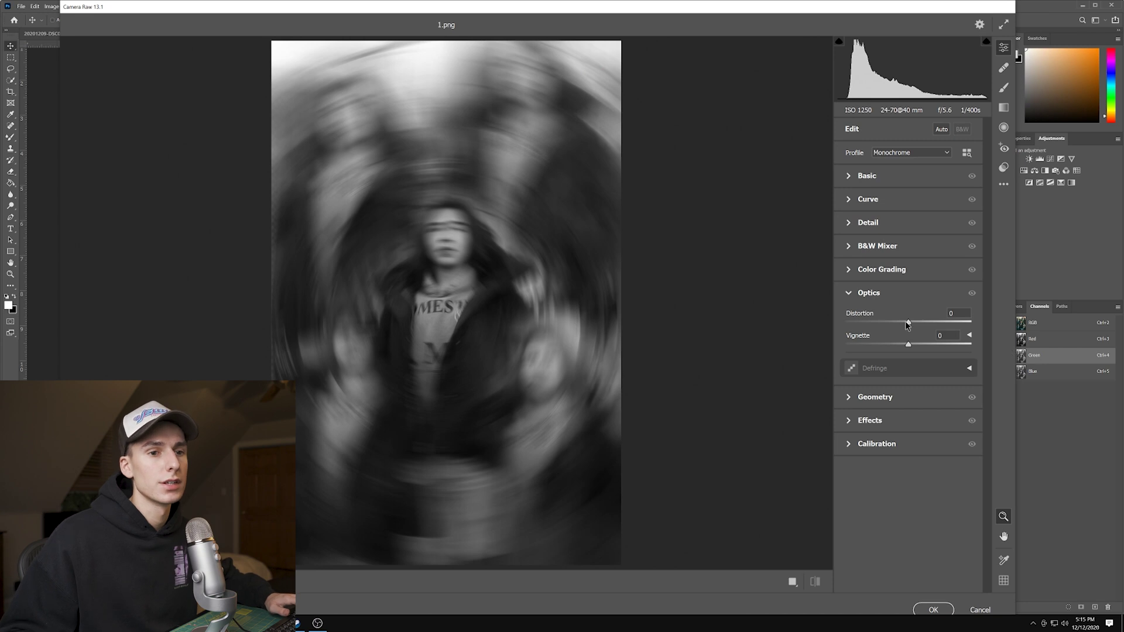
pyautogui.moveTo(908, 321); pyautogui.dragTo(906, 322)
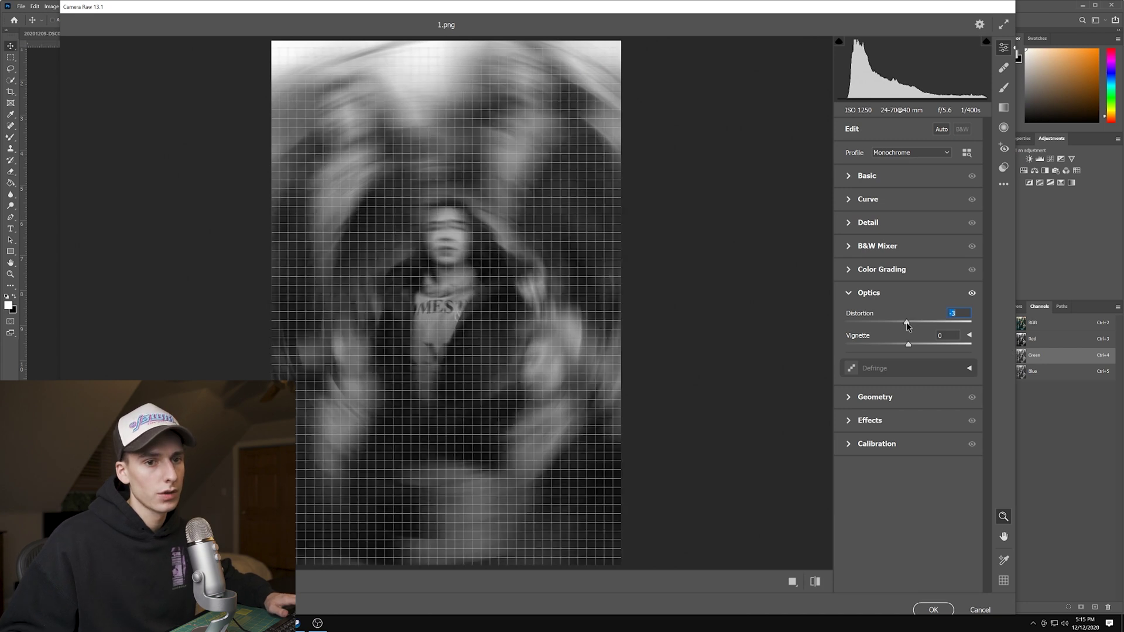
pyautogui.doubleClick(908, 323)
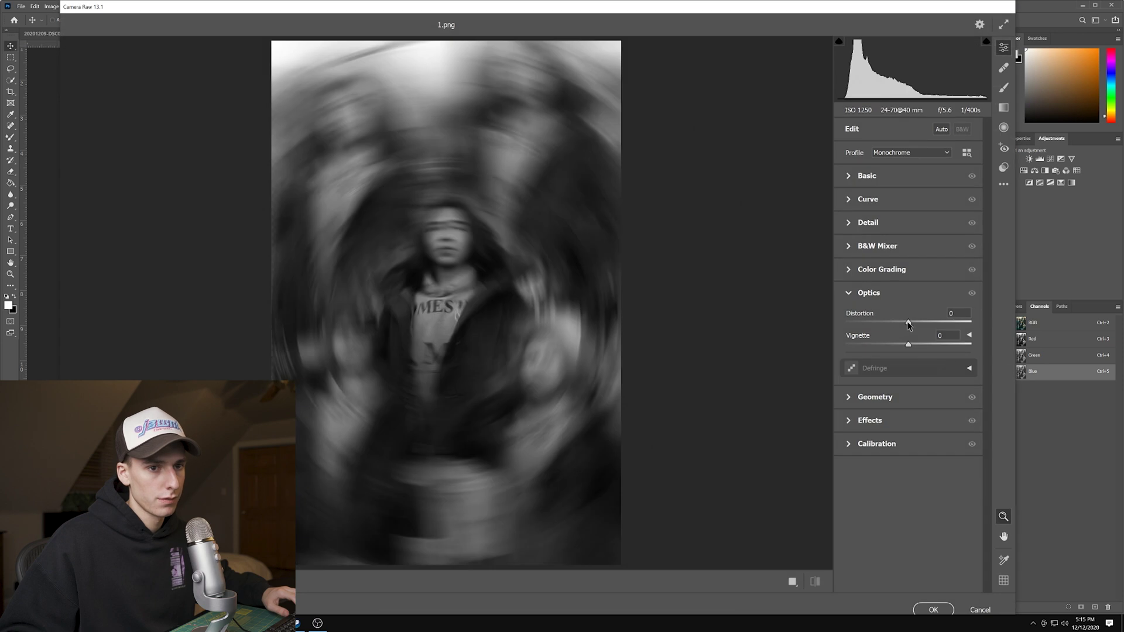
pyautogui.moveTo(908, 324); pyautogui.dragTo(911, 346)
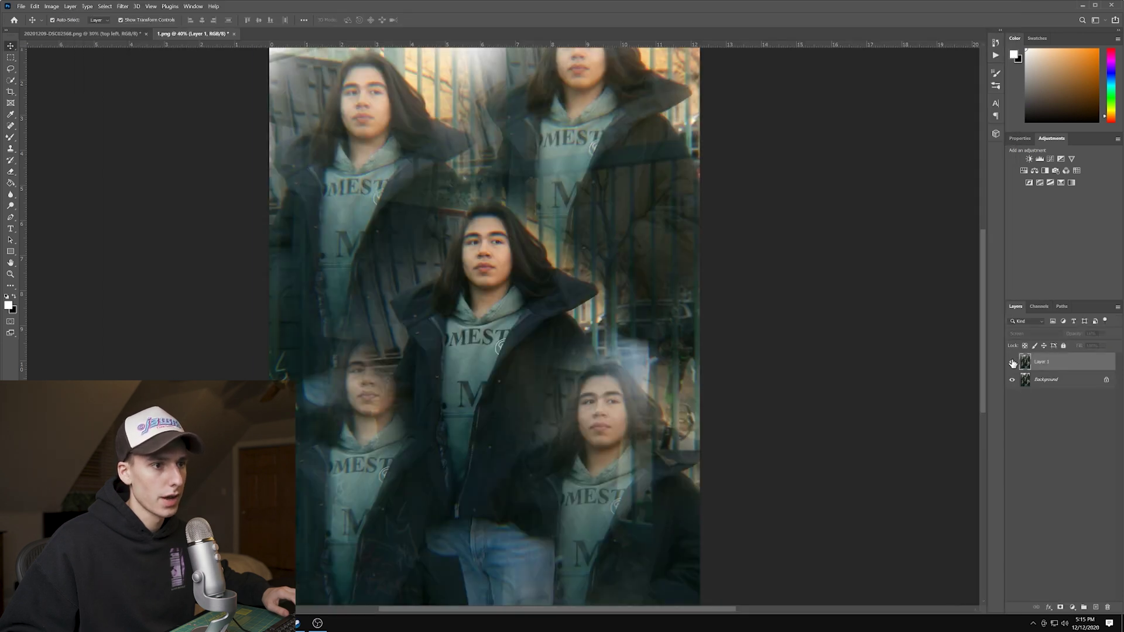